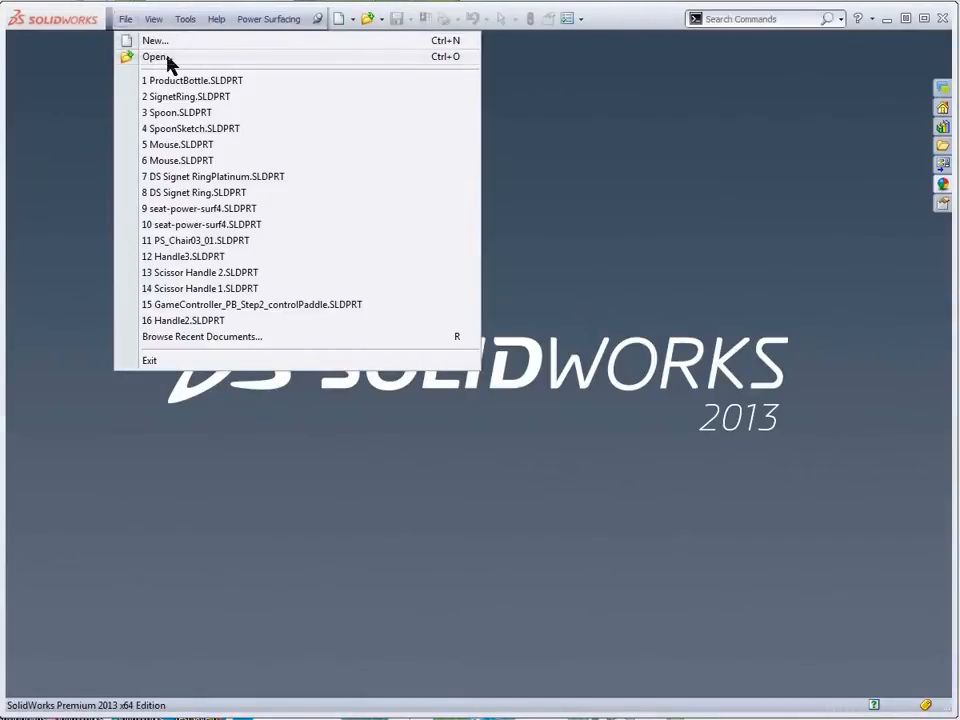
Import RingBlank.obj from the DemoAssets folder using the Power Surfacing Importer (*.OBJ) file type
{"action": "left_click", "coordinate": [166, 58]}
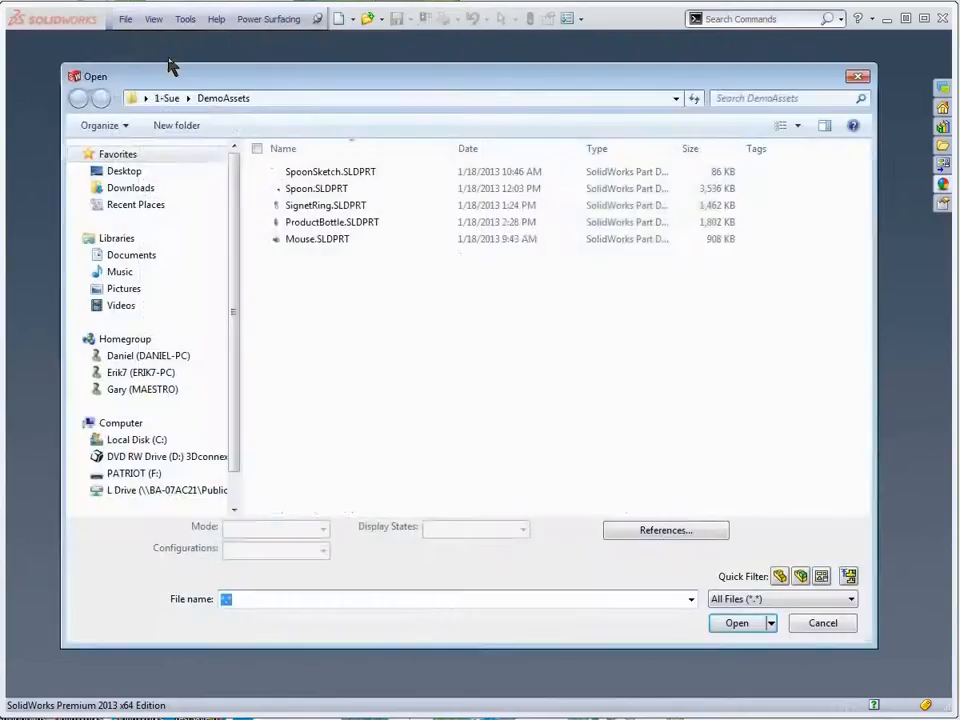
{"action": "left_click", "coordinate": [852, 601]}
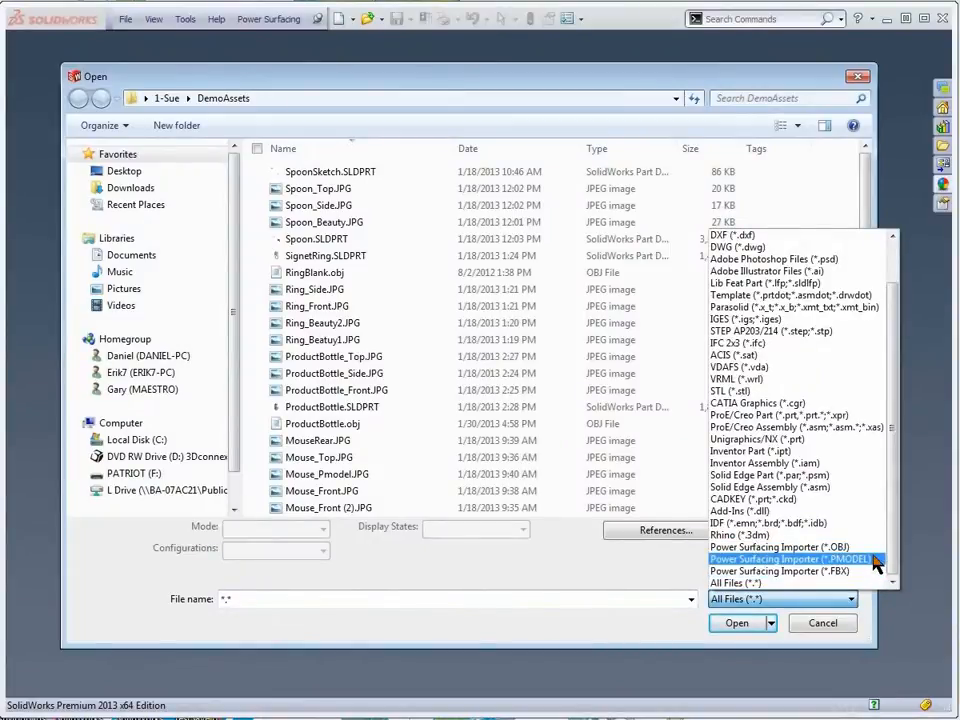
{"action": "left_click", "coordinate": [850, 547]}
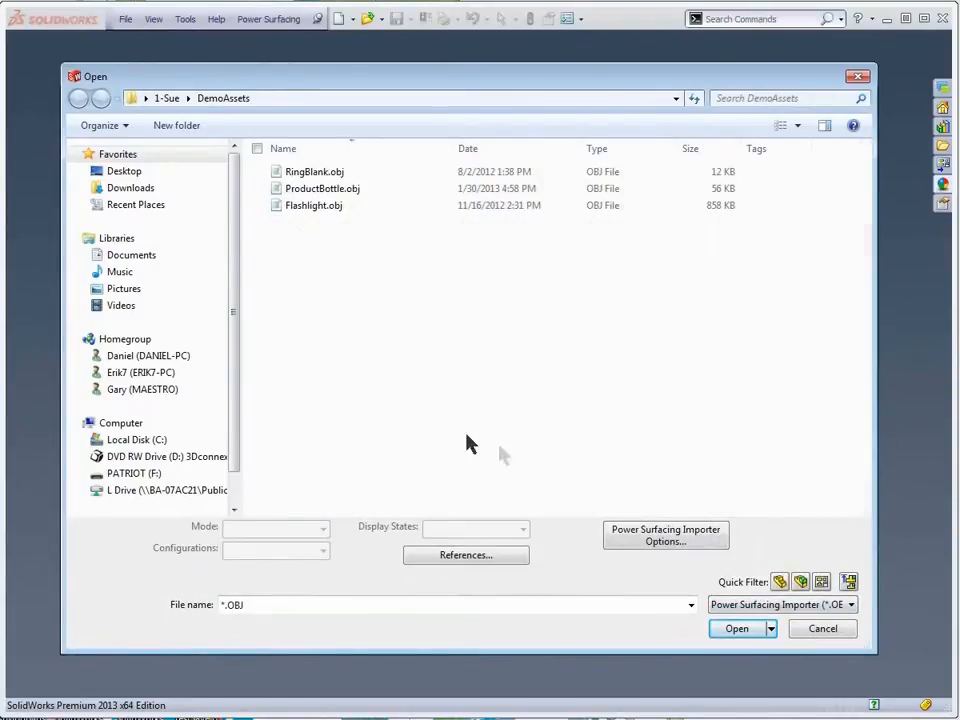
{"action": "double_click", "coordinate": [290, 172]}
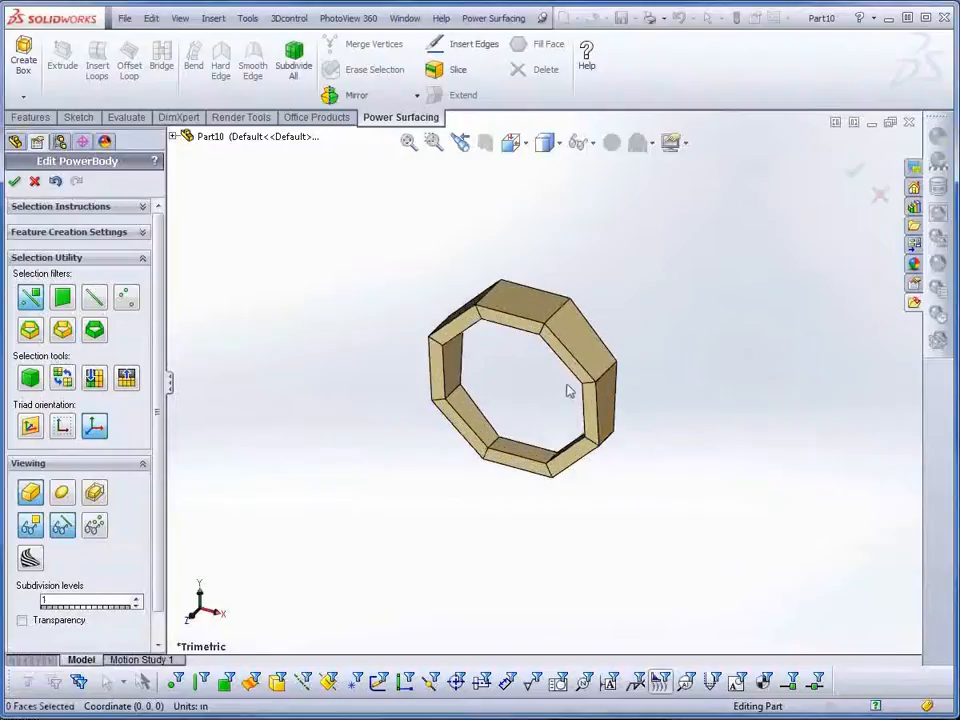
Display the imported ring as a smooth Sub-D surface and set its subdivision levels to 3
{"action": "left_click", "coordinate": [62, 492]}
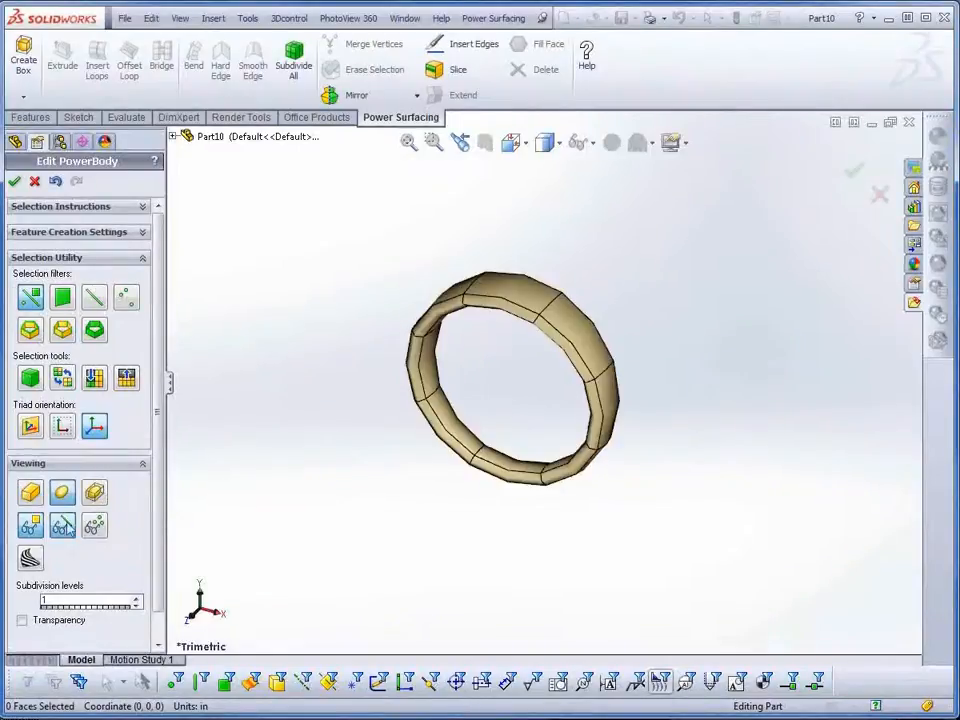
{"action": "left_click", "coordinate": [137, 598]}
{"action": "left_click", "coordinate": [137, 598]}
{"action": "middle_click_drag", "start_coordinate": [531, 459], "coordinate": [568, 461]}
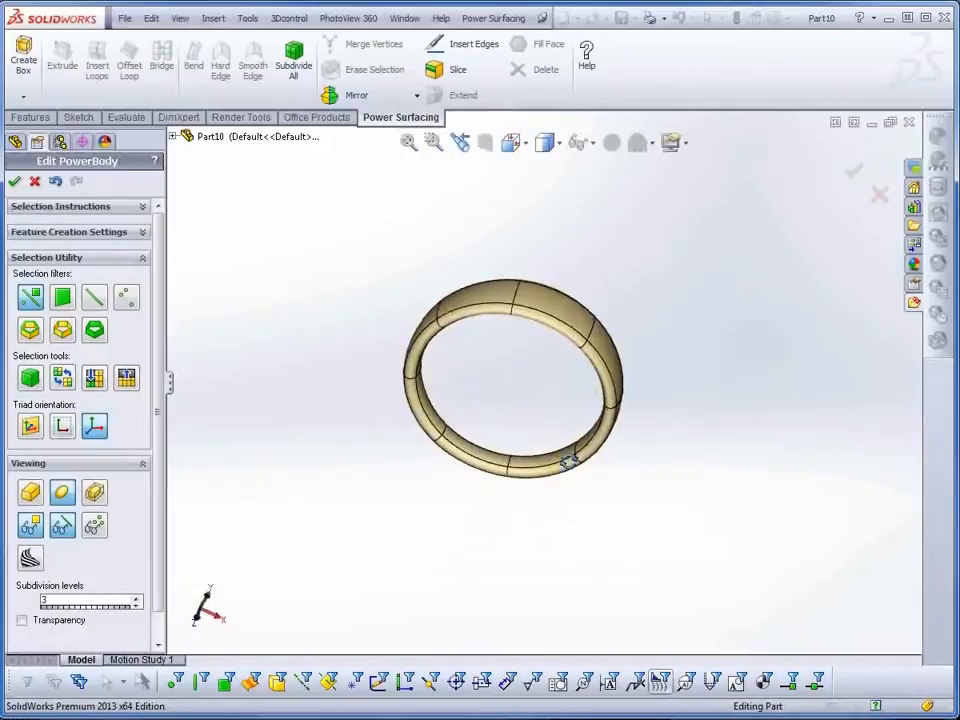
{"action": "scroll", "coordinate": [499, 492], "scroll_direction": "down", "scroll_amount": 2}
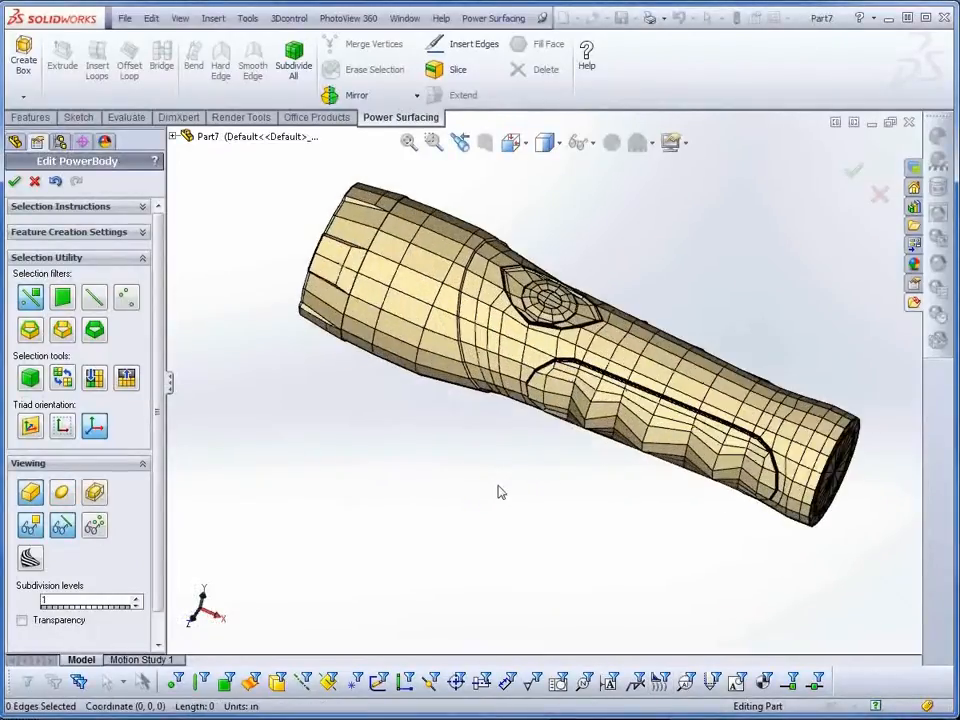
{"action": "middle_click_drag", "start_coordinate": [589, 495], "coordinate": [549, 521]}
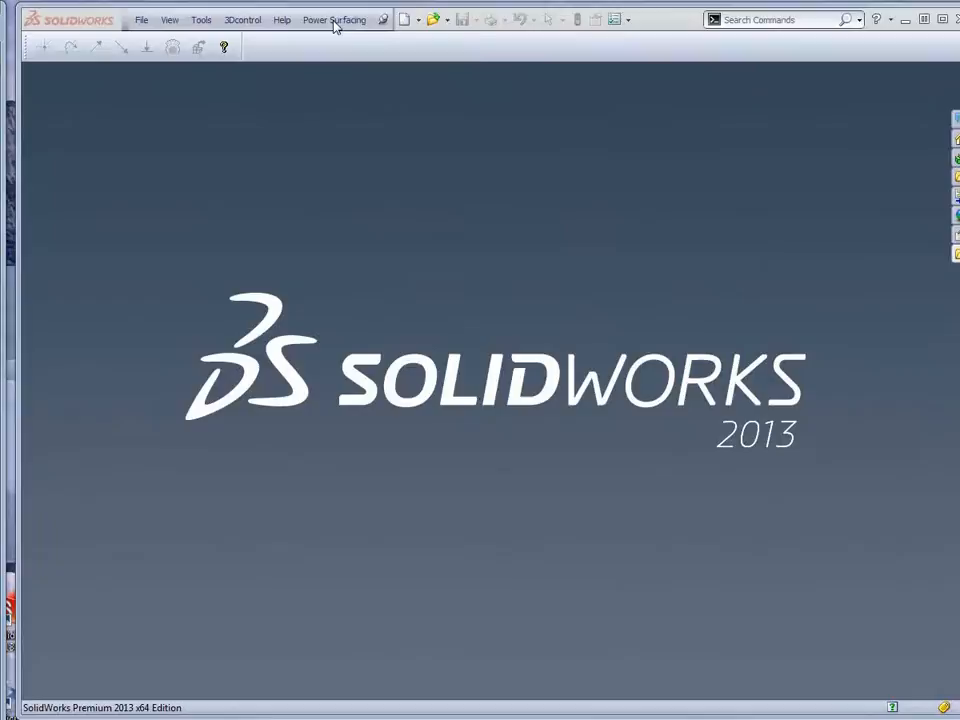
{"action": "left_click", "coordinate": [336, 21]}
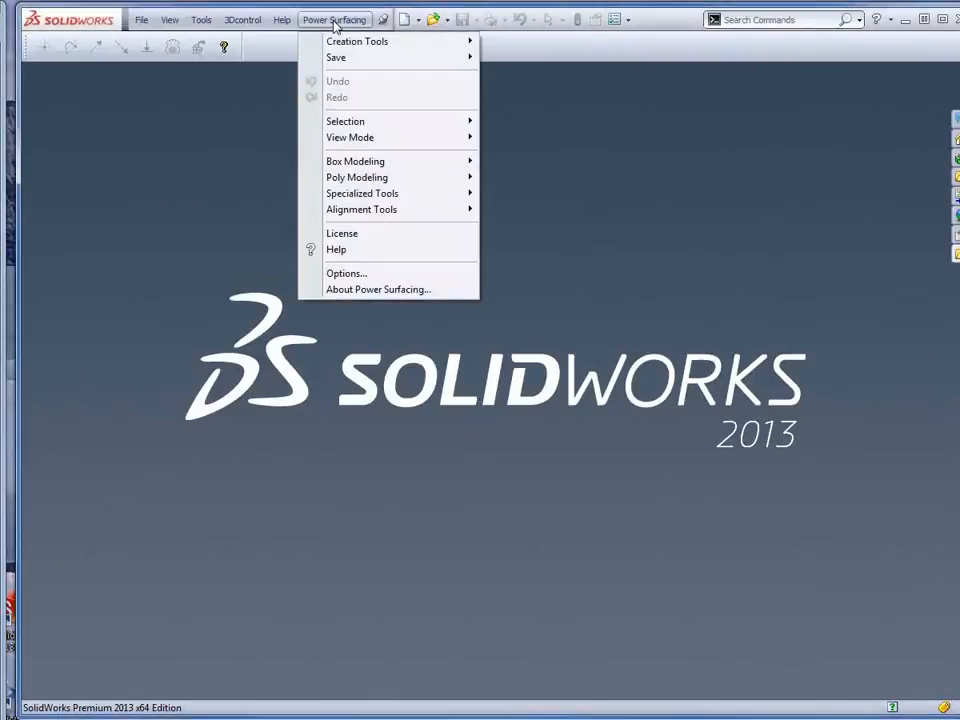
{"action": "mouse_move", "coordinate": [351, 46]}
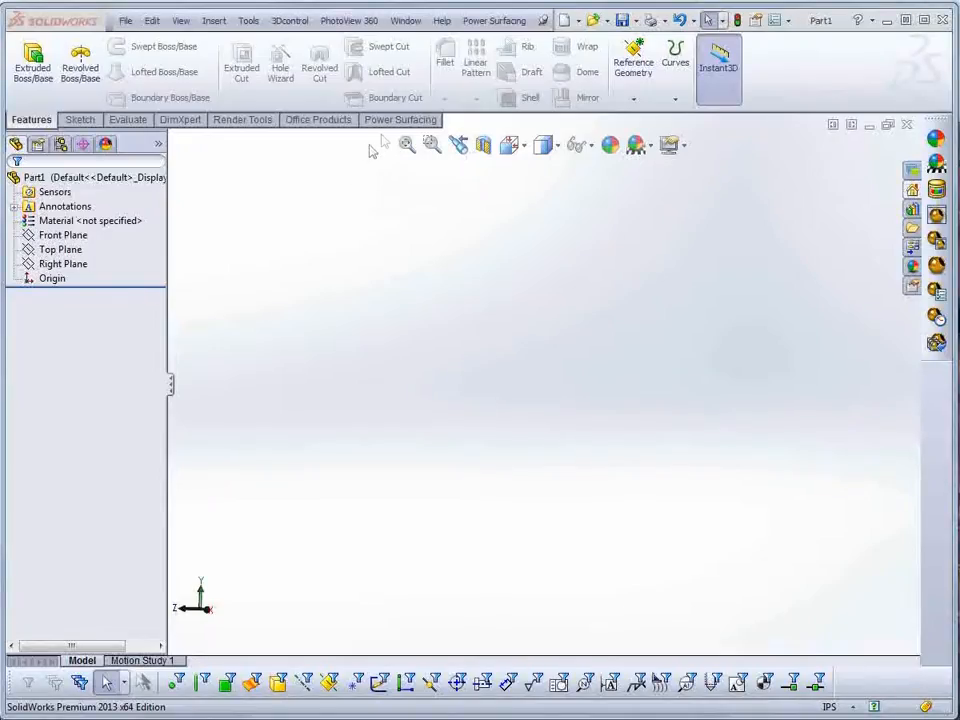
Start a Power Surfacing torus on the Top Plane and enable its Mid plane option
{"action": "left_click", "coordinate": [385, 120]}
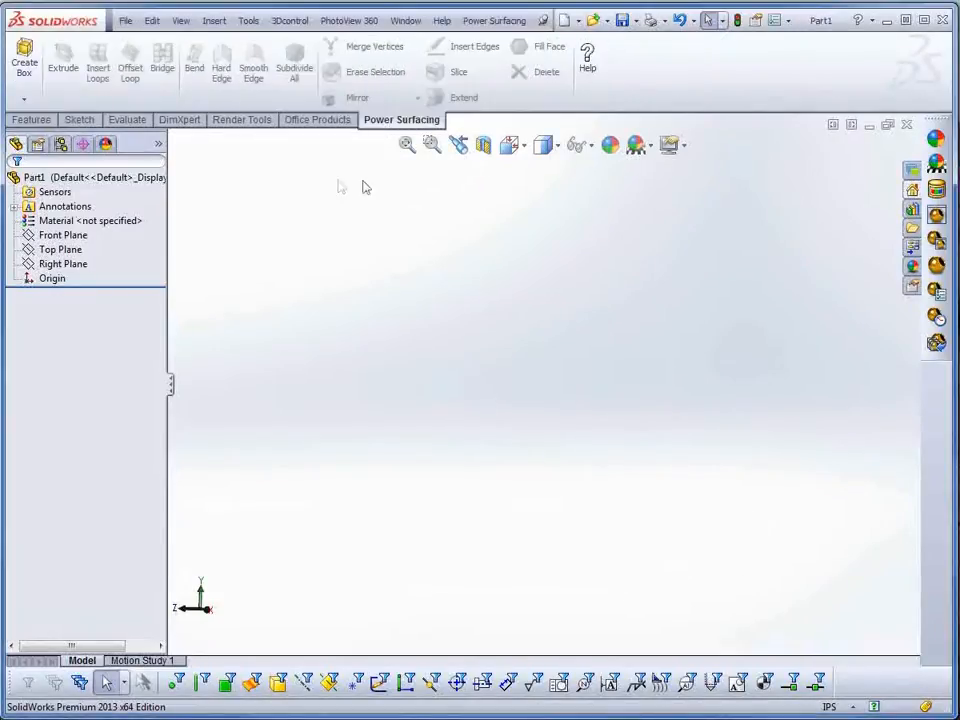
{"action": "left_click", "coordinate": [25, 100]}
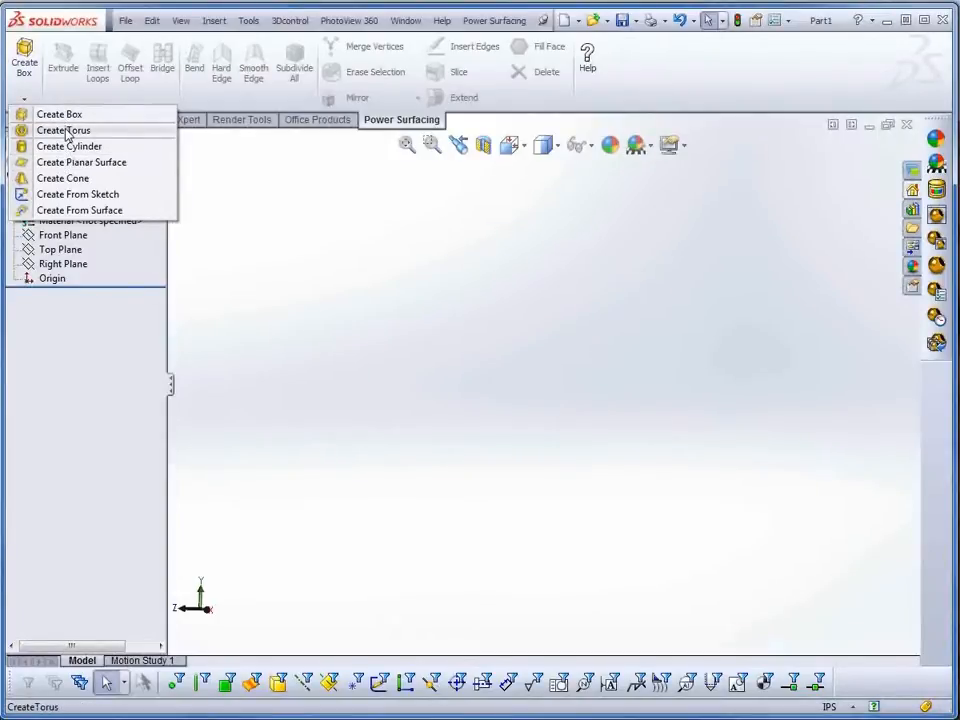
{"action": "left_click", "coordinate": [64, 131]}
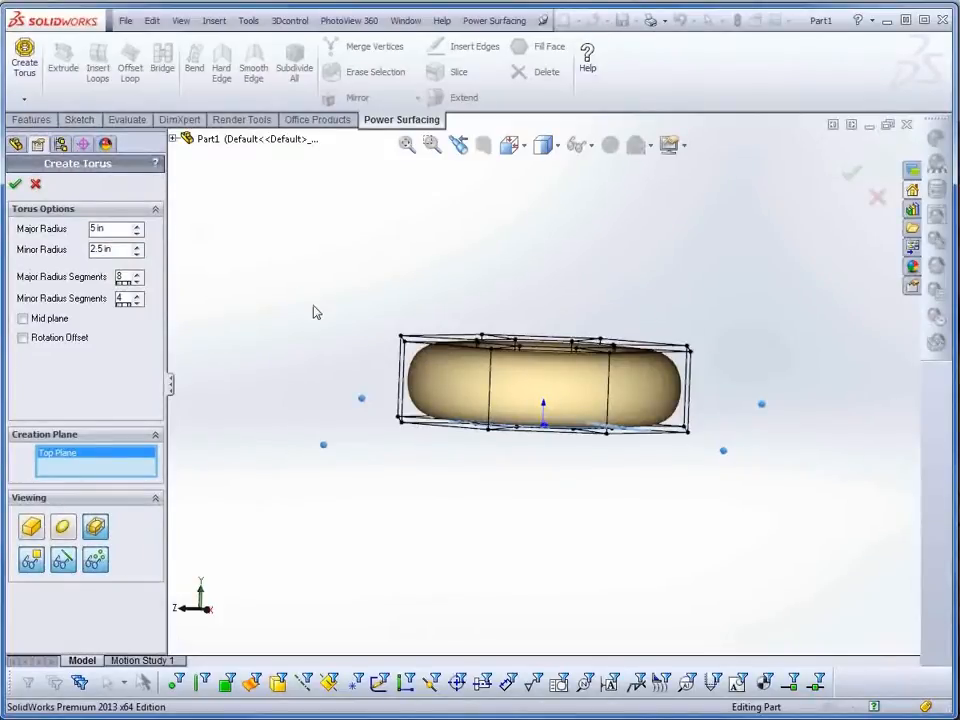
{"action": "middle_click_drag", "start_coordinate": [552, 445], "coordinate": [557, 474]}
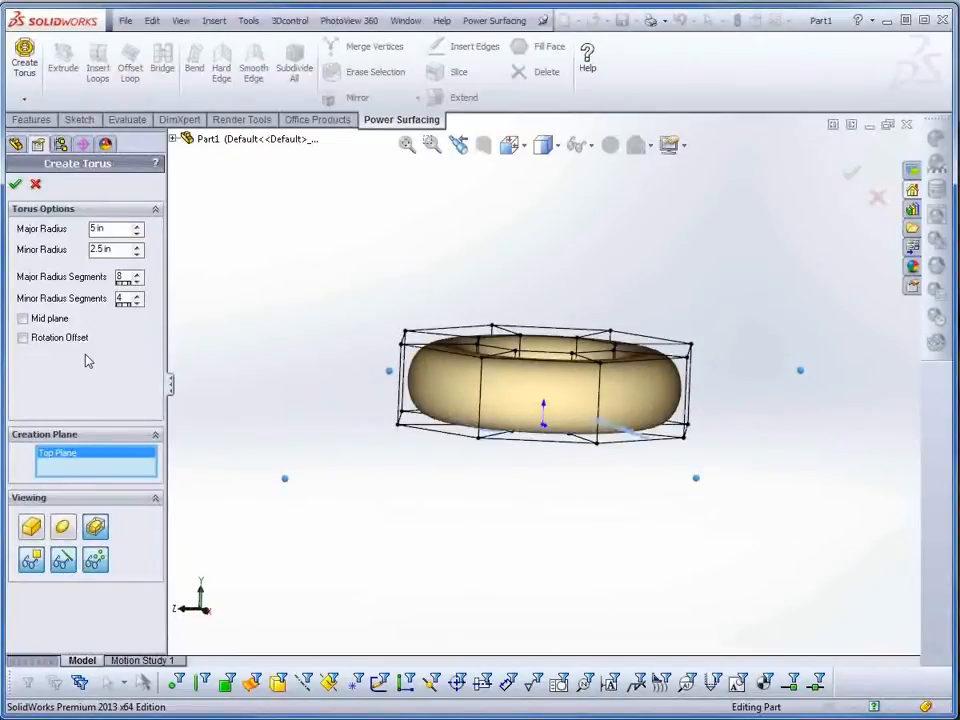
{"action": "left_click", "coordinate": [23, 318]}
{"action": "middle_click_drag", "start_coordinate": [599, 574], "coordinate": [590, 623]}
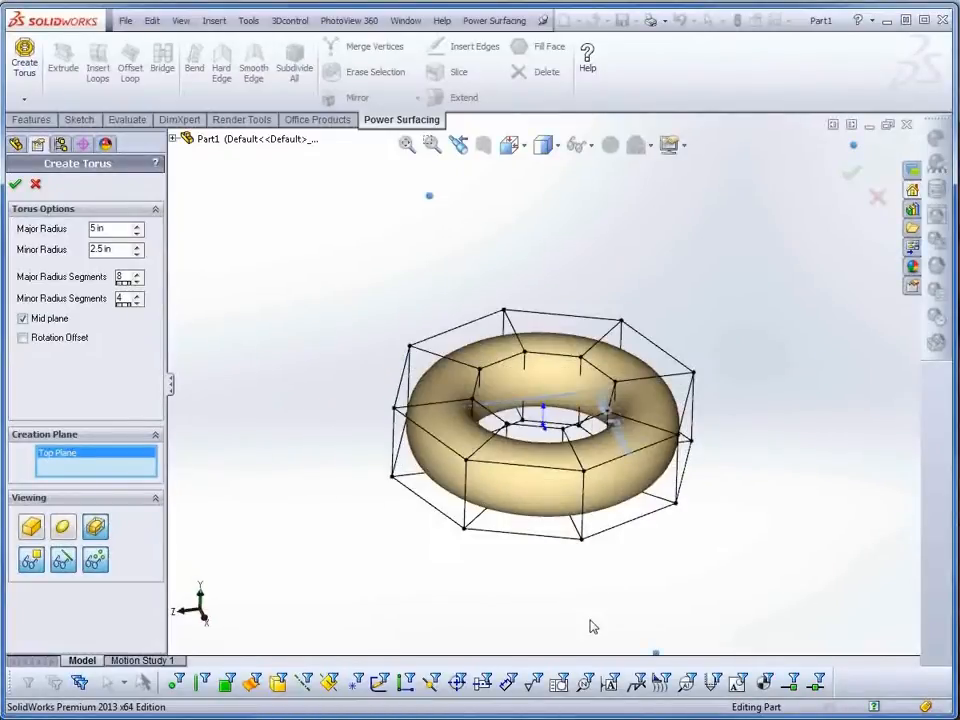
Place the torus on the Right Plane and give it a rotation offset of 16.5°
{"action": "left_click", "coordinate": [174, 141]}
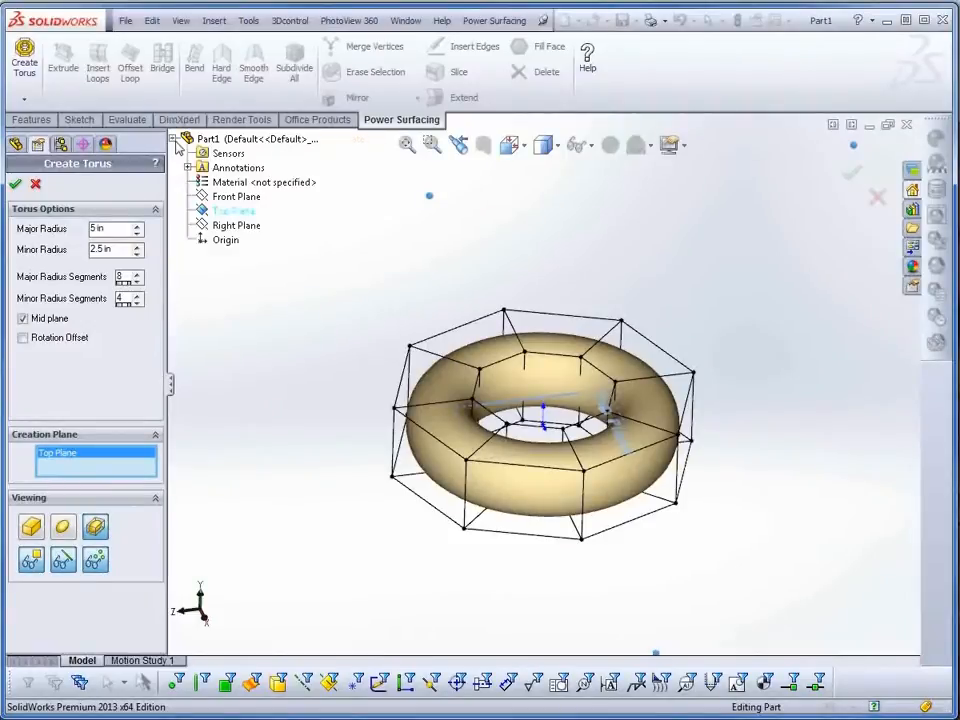
{"action": "left_click", "coordinate": [234, 225]}
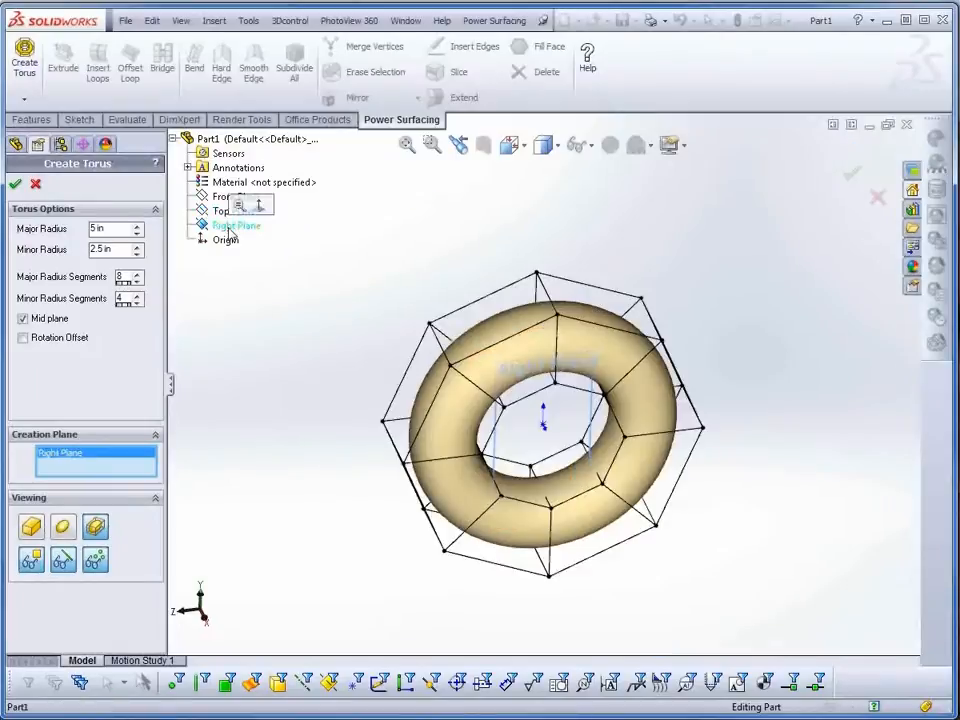
{"action": "middle_click_drag", "start_coordinate": [575, 610], "coordinate": [553, 553]}
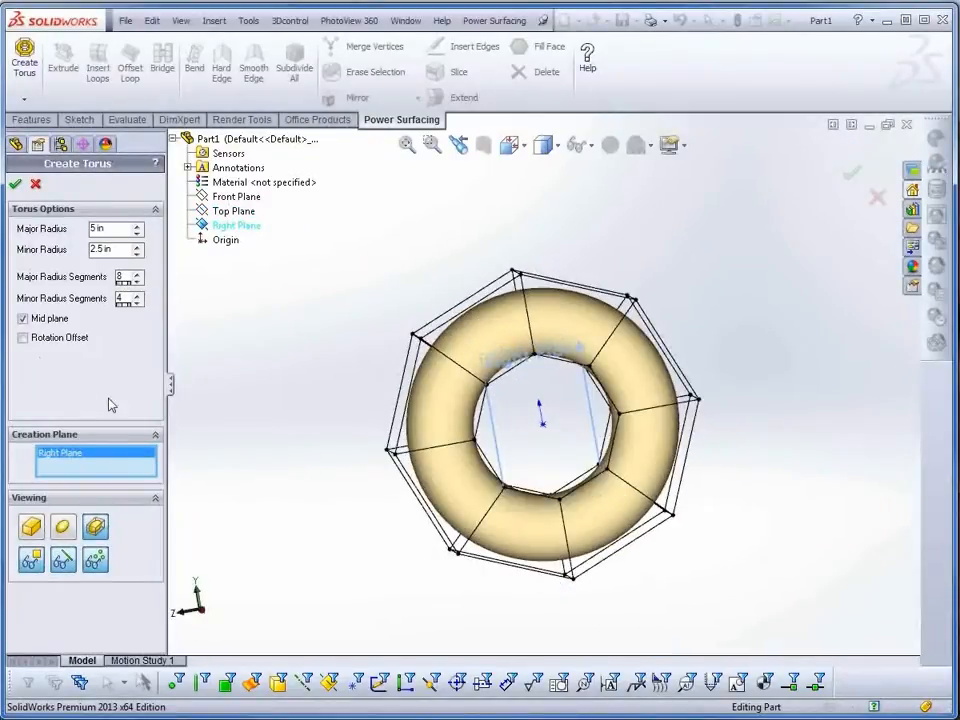
{"action": "left_click", "coordinate": [23, 338]}
{"action": "middle_click_drag", "start_coordinate": [437, 582], "coordinate": [414, 576]}
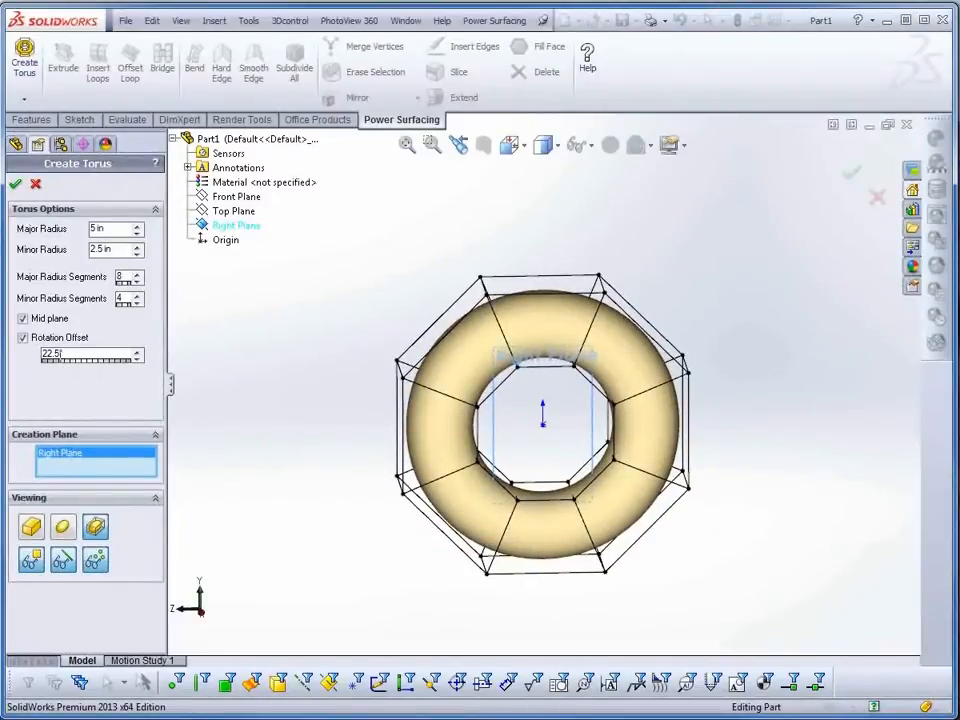
{"action": "mouse_move", "coordinate": [52, 369]}
{"action": "left_mouse_down"}
{"action": "mouse_move", "coordinate": [150, 377]}
{"action": "mouse_move", "coordinate": [62, 370]}
{"action": "left_mouse_up"}
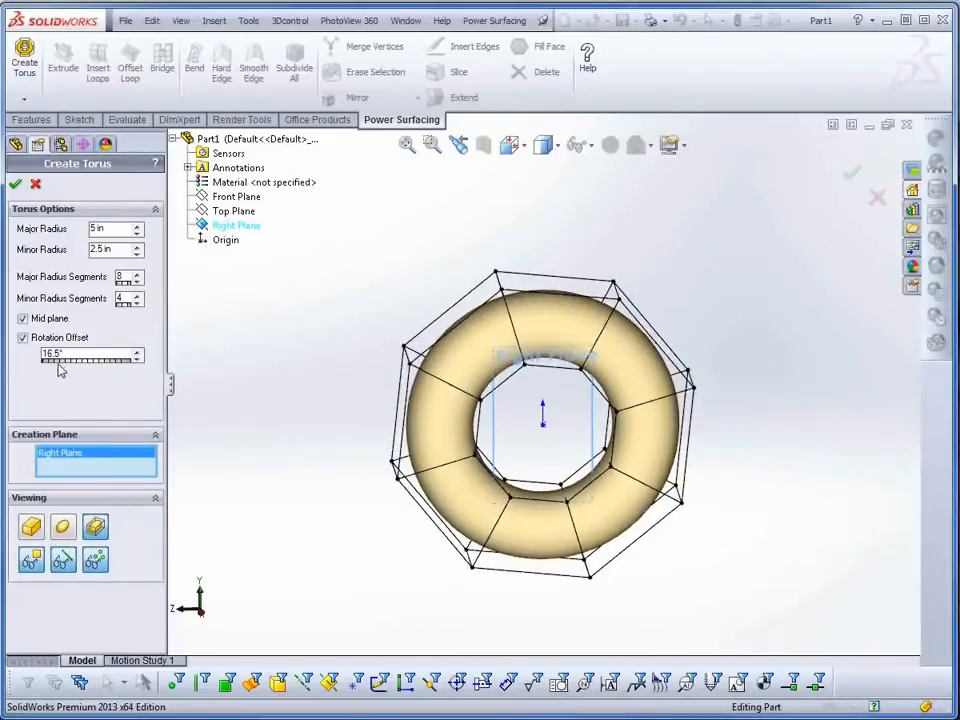
Preview the torus as a control mesh, a smooth surface and a surface with control cage, and discard it
{"action": "left_click", "coordinate": [33, 537]}
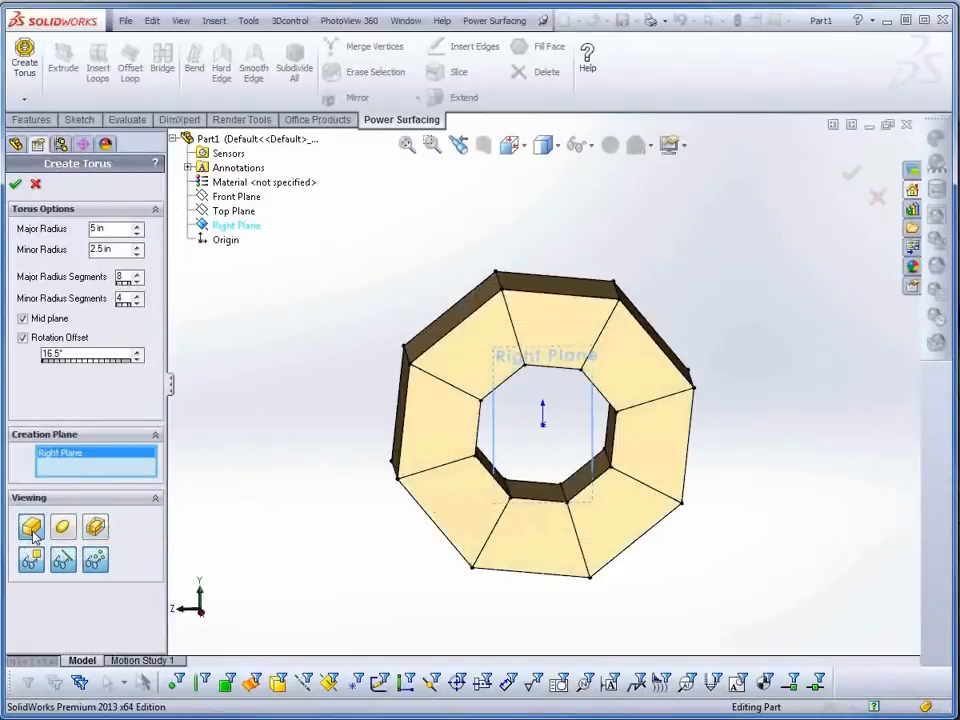
{"action": "left_click", "coordinate": [64, 531]}
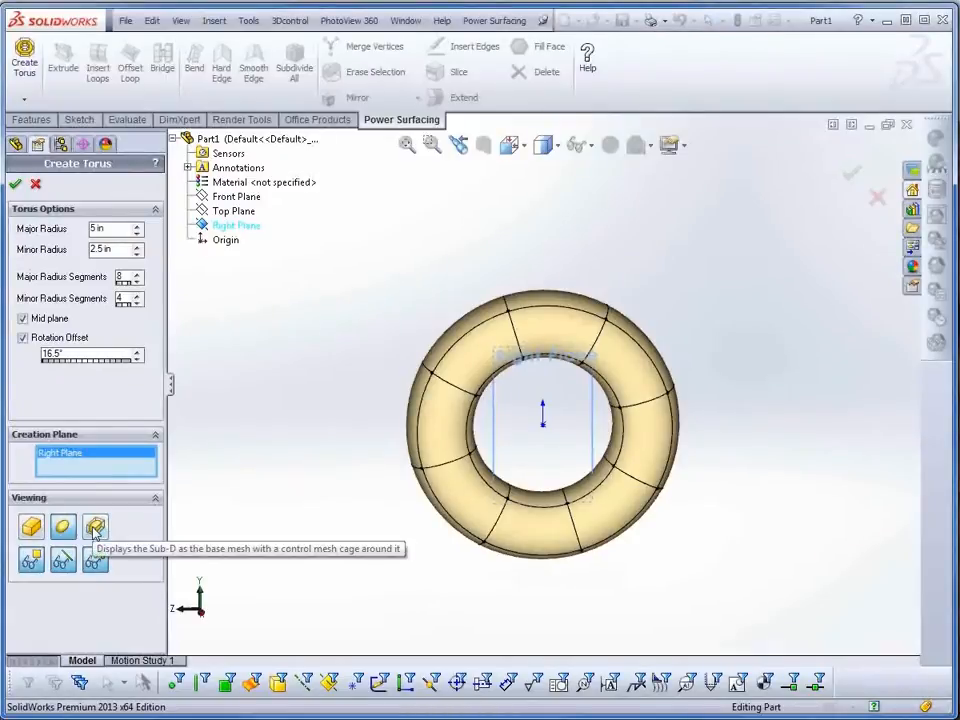
{"action": "left_click", "coordinate": [96, 530]}
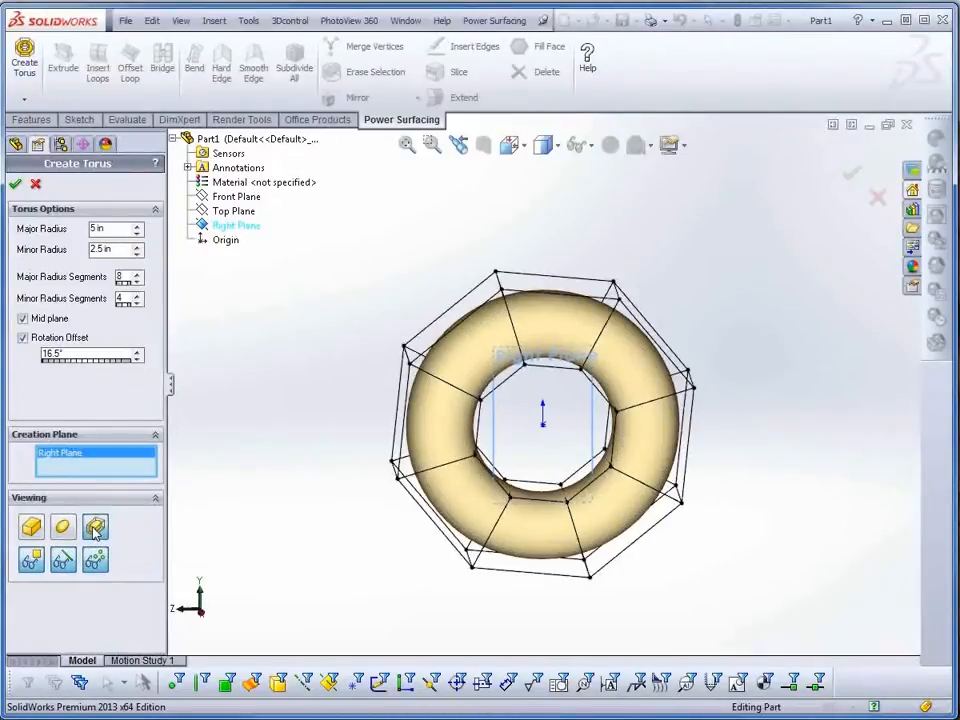
{"action": "middle_click_drag", "start_coordinate": [313, 521], "coordinate": [287, 531]}
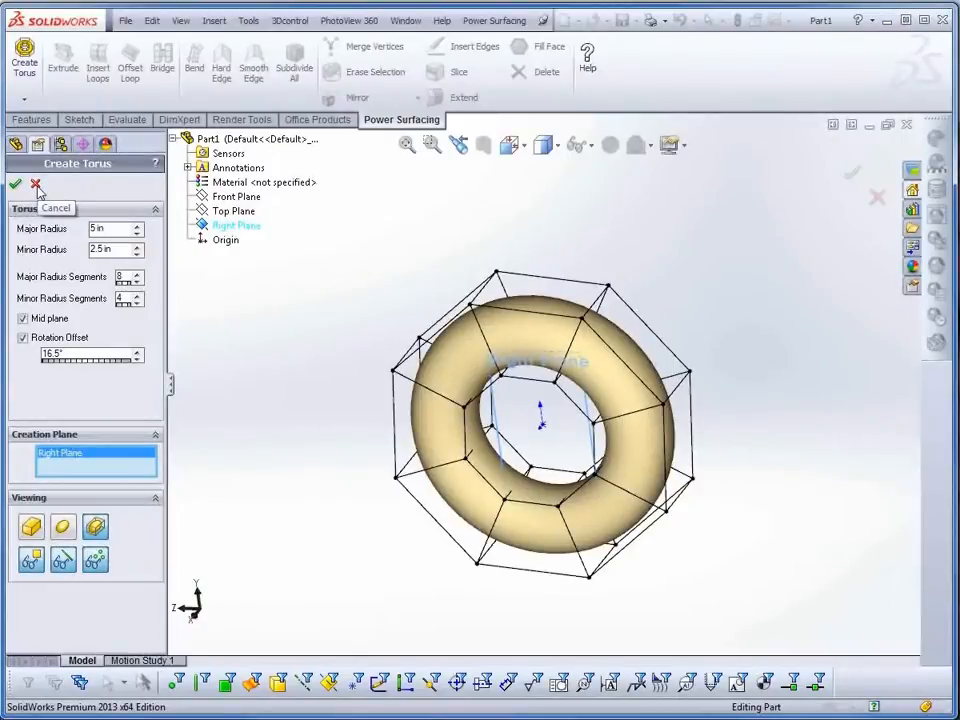
{"action": "left_click", "coordinate": [36, 185]}
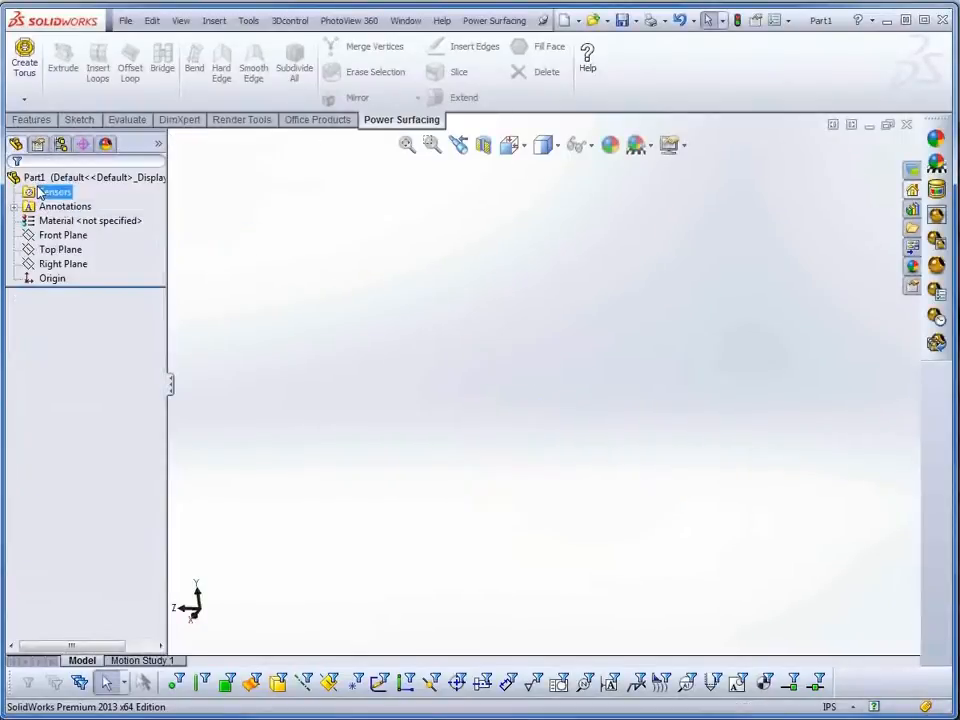
Start a Power Surfacing box on the Top Plane and set its length to 22 in
{"action": "left_click", "coordinate": [24, 99]}
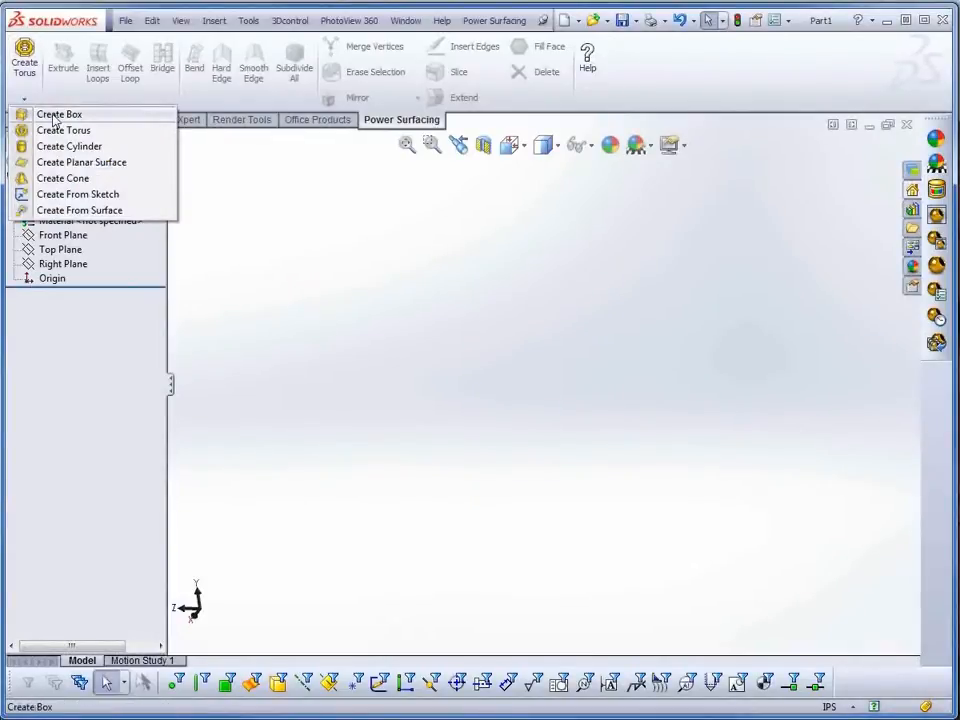
{"action": "left_click", "coordinate": [55, 116]}
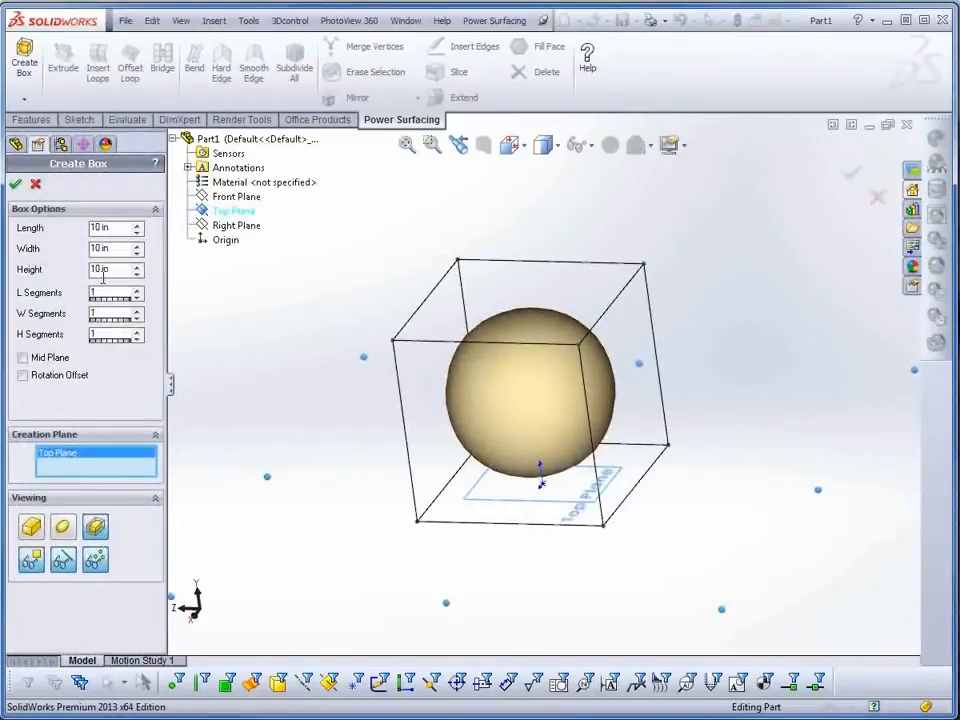
{"action": "left_click", "coordinate": [137, 224]}
{"action": "left_click", "coordinate": [137, 223]}
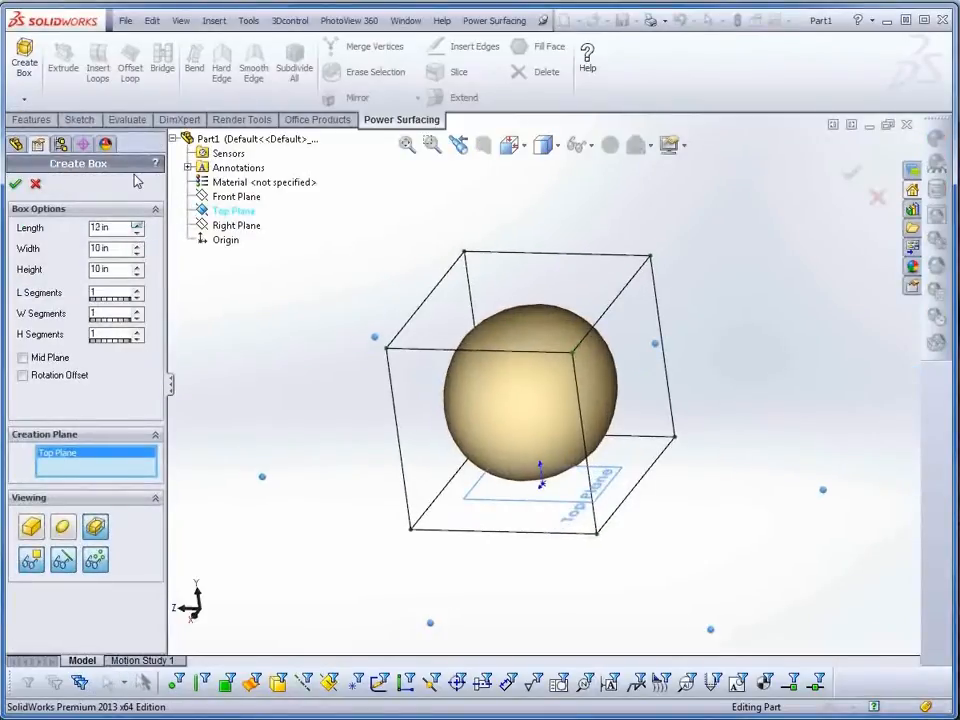
{"action": "left_click_drag", "start_coordinate": [134, 174], "coordinate": [30, 3]}
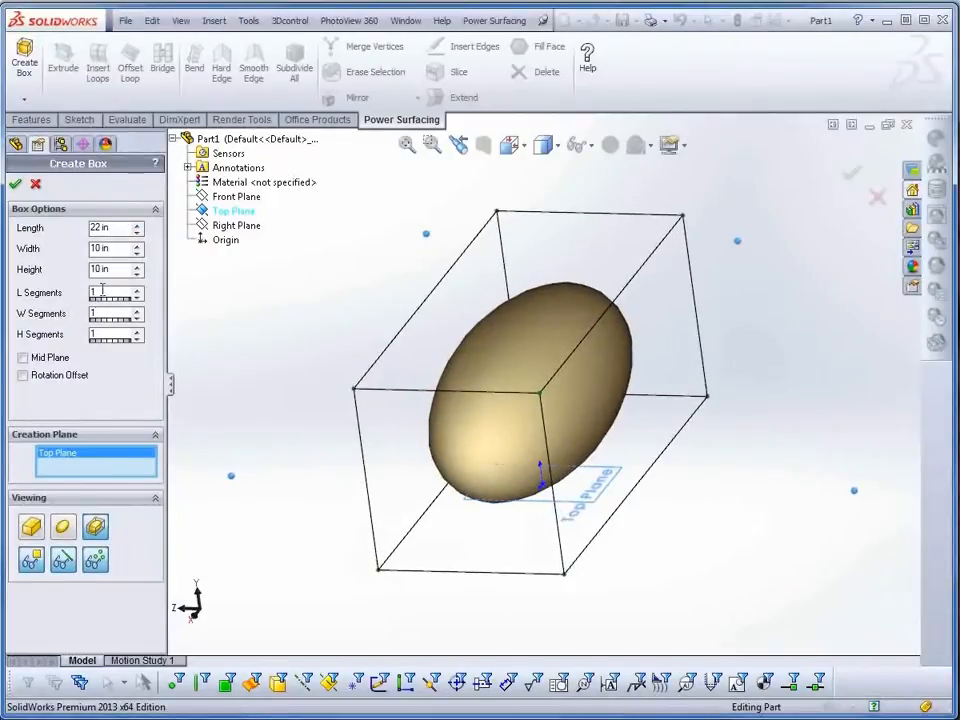
Increase the box's number of length segments to 7
{"action": "left_click", "coordinate": [137, 289]}
{"action": "left_click", "coordinate": [137, 289]}
{"action": "left_click", "coordinate": [137, 289]}
{"action": "left_click", "coordinate": [137, 289]}
{"action": "left_click", "coordinate": [137, 289]}
{"action": "left_click", "coordinate": [137, 289]}
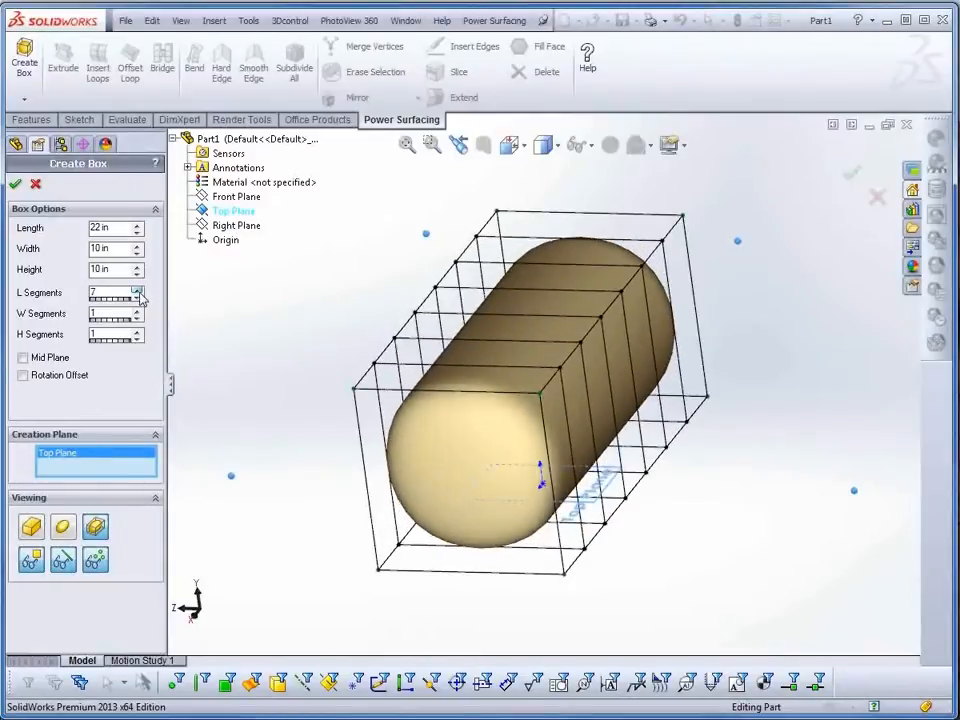
{"action": "left_click_drag", "start_coordinate": [141, 298], "coordinate": [118, 305]}
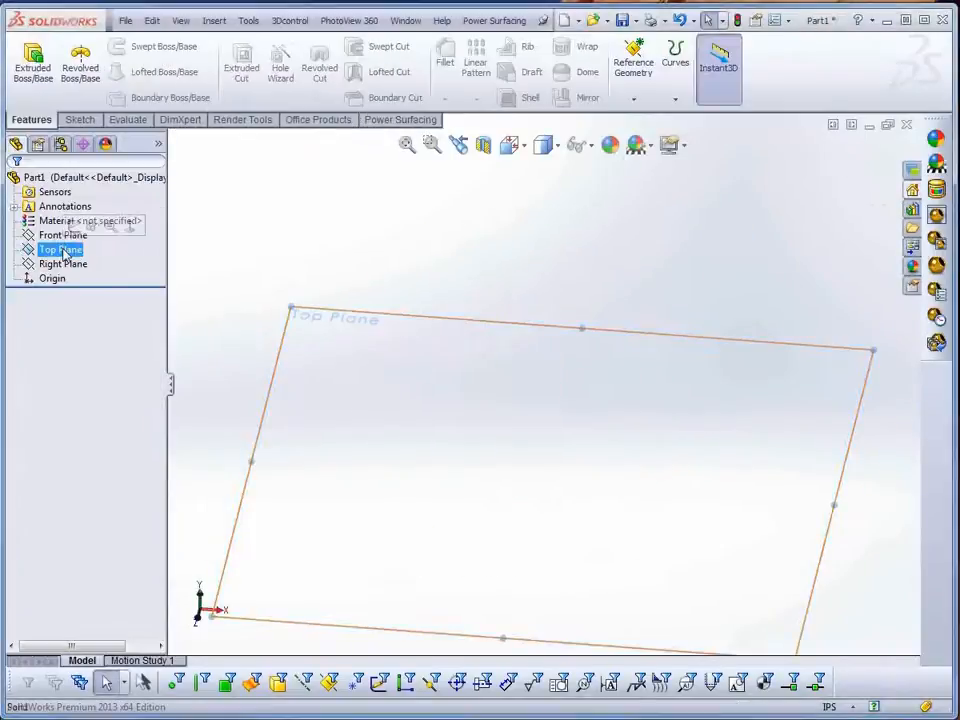
Sketch a center rectangle about 11.3 by 7.8 in on the Top Plane, centered on the origin
{"action": "left_click", "coordinate": [104, 72]}
{"action": "left_click", "coordinate": [542, 383]}
{"action": "left_click", "coordinate": [636, 447]}
Dimension the rectangle's upper horizontal edge to 12 in
{"action": "right_click", "coordinate": [639, 411]}
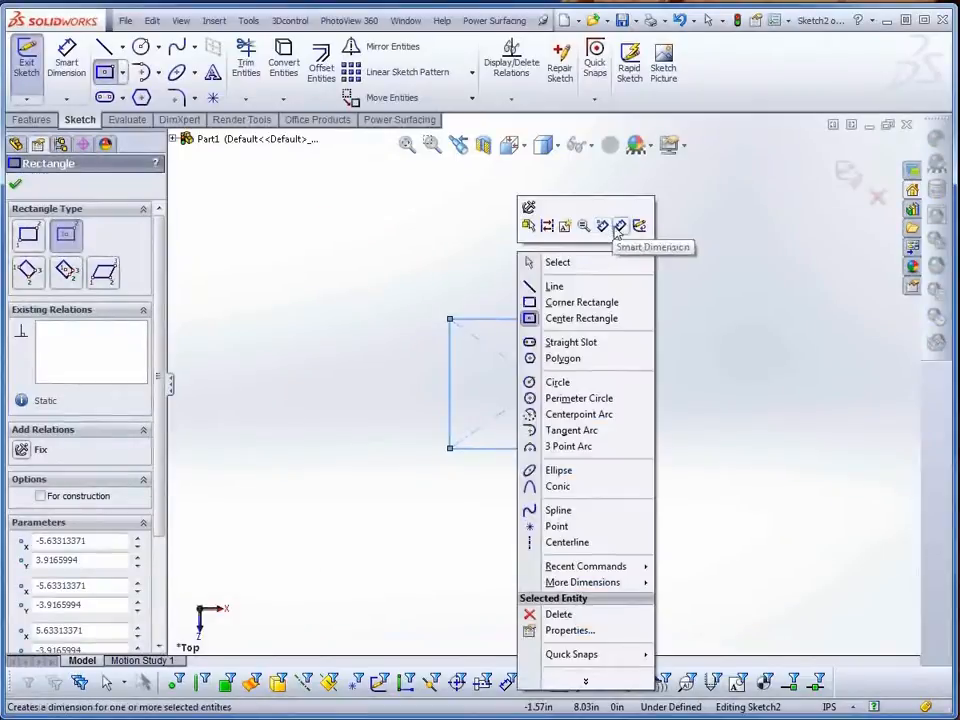
{"action": "left_click", "coordinate": [619, 225]}
{"action": "left_click", "coordinate": [561, 319]}
{"action": "left_click", "coordinate": [567, 232]}
{"action": "type", "text": "12"}
{"action": "key", "text": "Return"}
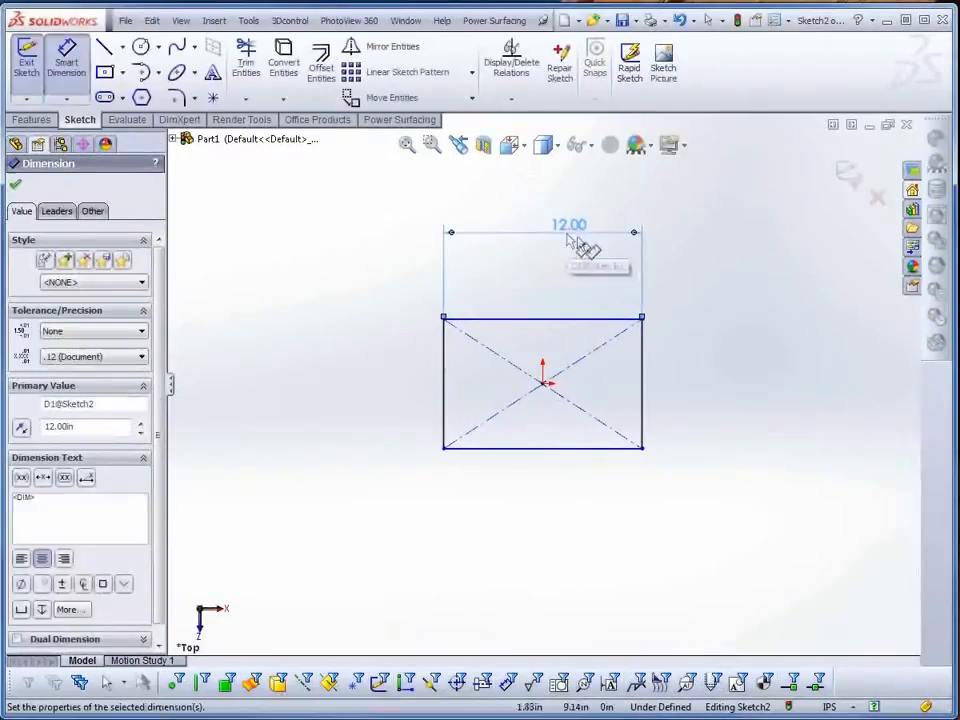
Dimension the rectangle's vertical side to 8 in and finish the sketch
{"action": "left_click", "coordinate": [653, 386]}
{"action": "left_click", "coordinate": [750, 388]}
{"action": "type", "text": "8"}
{"action": "key", "text": "Return"}
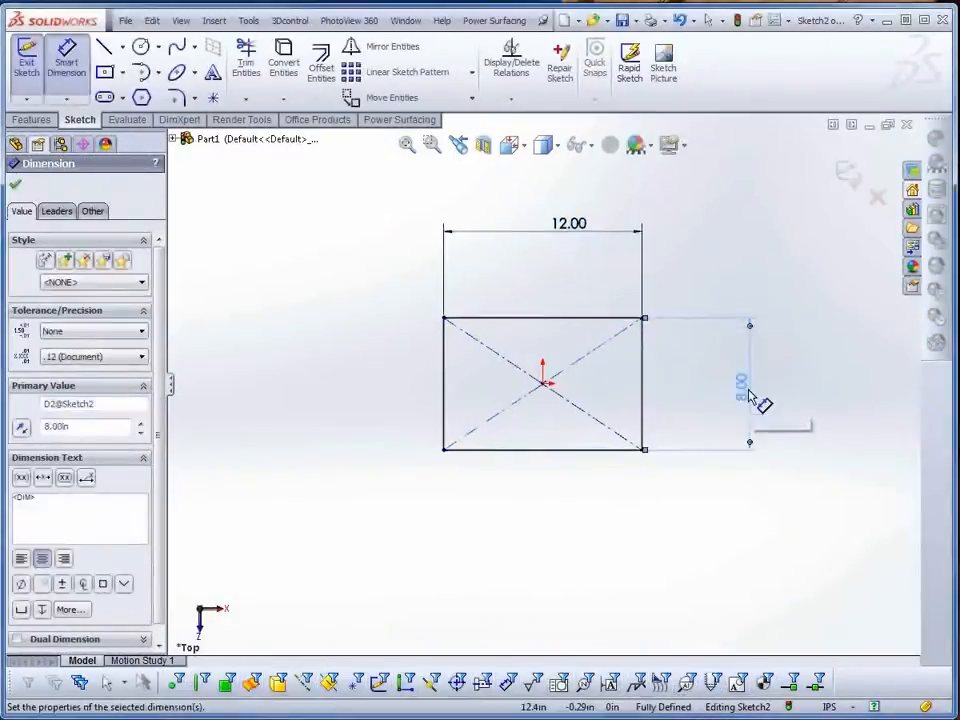
{"action": "left_click", "coordinate": [26, 58]}
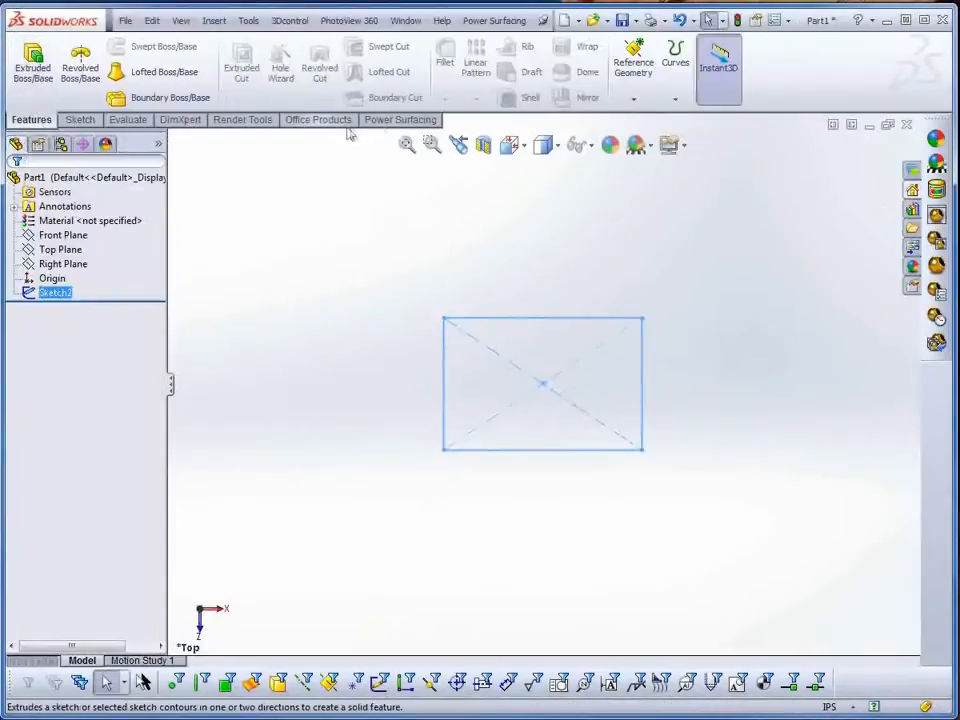
Create a Power Surfacing SubD body from the rectangle sketch with the Mid Plane option turned on
{"action": "left_click", "coordinate": [382, 120]}
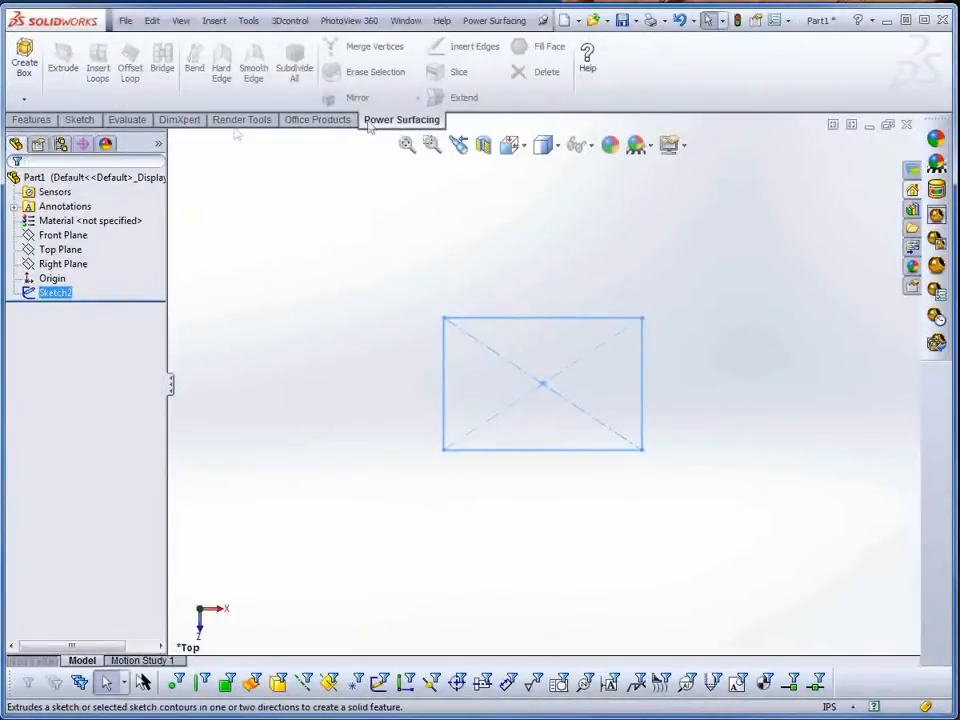
{"action": "left_click", "coordinate": [21, 100]}
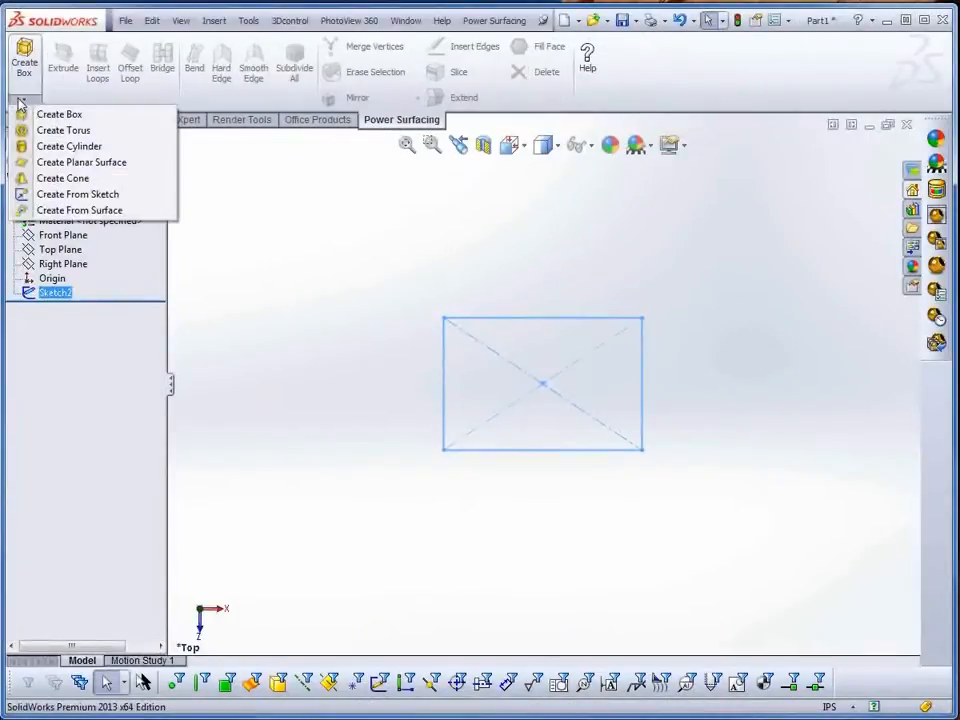
{"action": "left_click", "coordinate": [57, 196]}
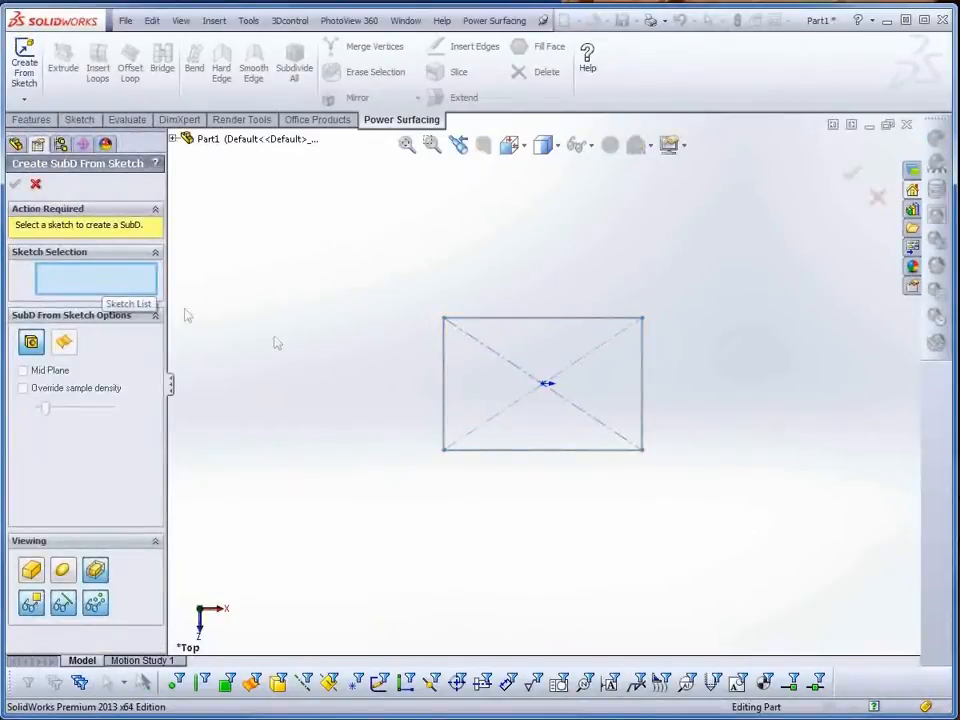
{"action": "left_click", "coordinate": [447, 397]}
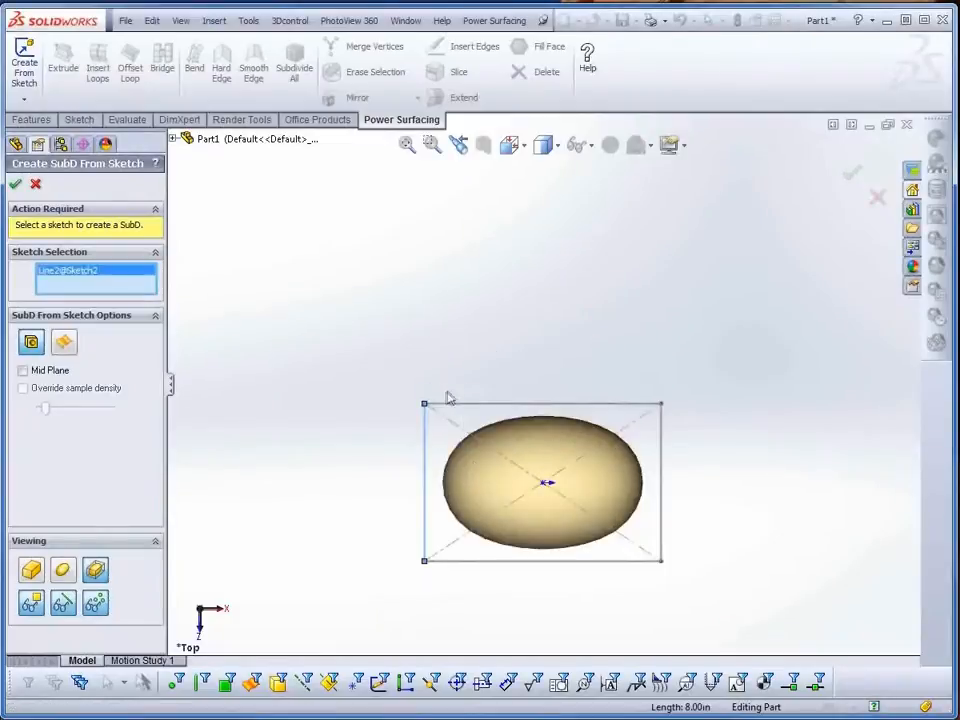
{"action": "mouse_move", "coordinate": [518, 549]}
{"action": "middle_mouse_down"}
{"action": "mouse_move", "coordinate": [544, 583]}
{"action": "mouse_move", "coordinate": [551, 515]}
{"action": "mouse_move", "coordinate": [536, 436]}
{"action": "middle_mouse_up"}
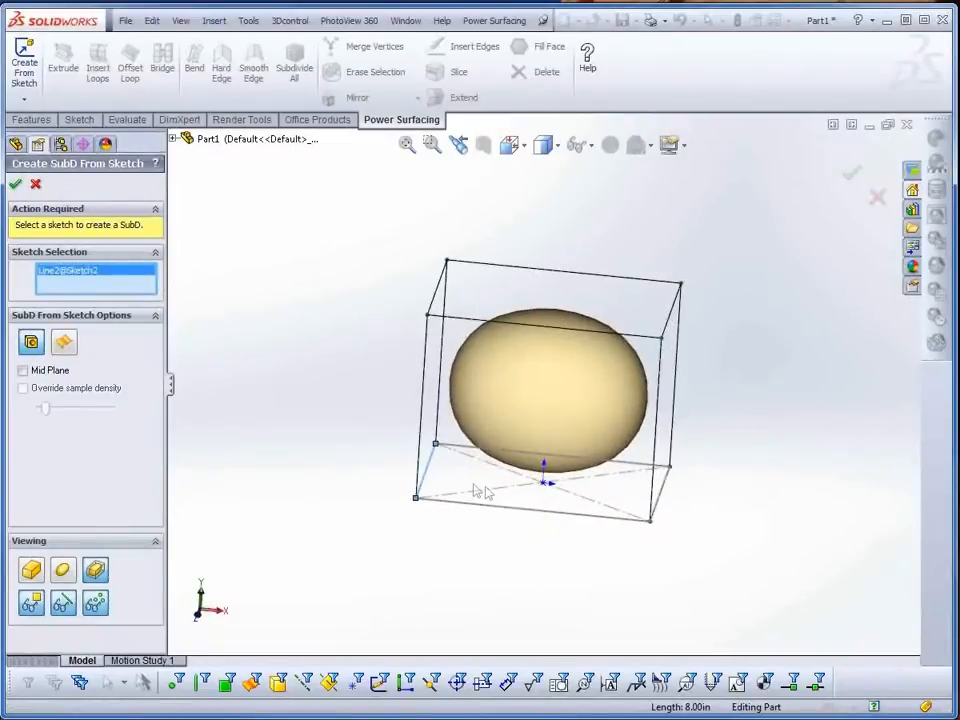
{"action": "left_click", "coordinate": [22, 371]}
{"action": "middle_click_drag", "start_coordinate": [294, 596], "coordinate": [336, 587]}
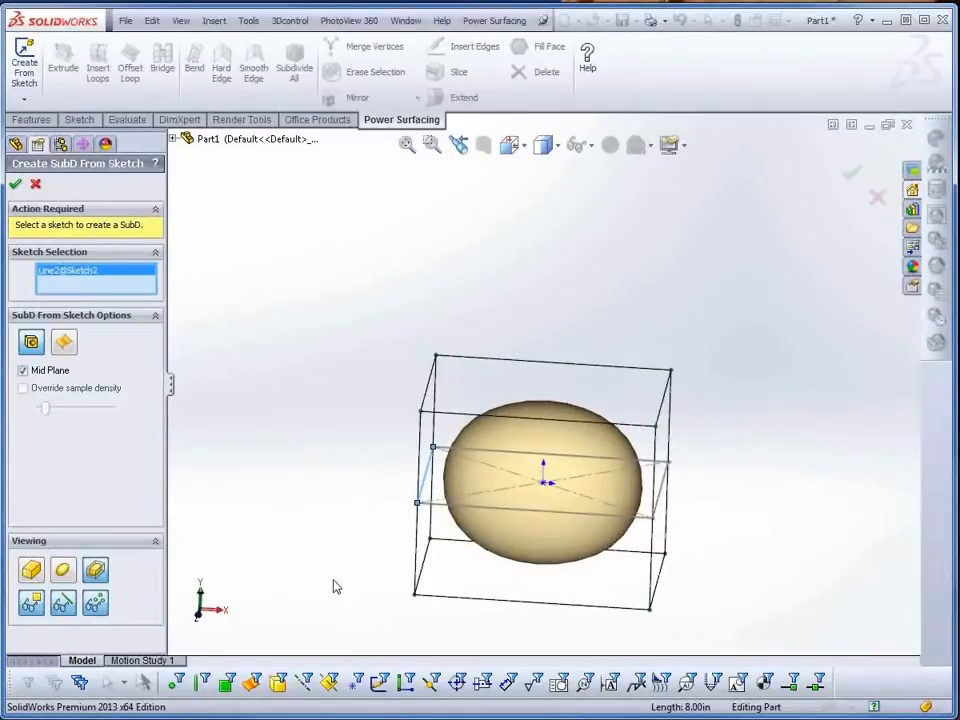
Try to create a three-dimensional SubD body from the L-shaped sketch
{"action": "left_click", "coordinate": [55, 295]}
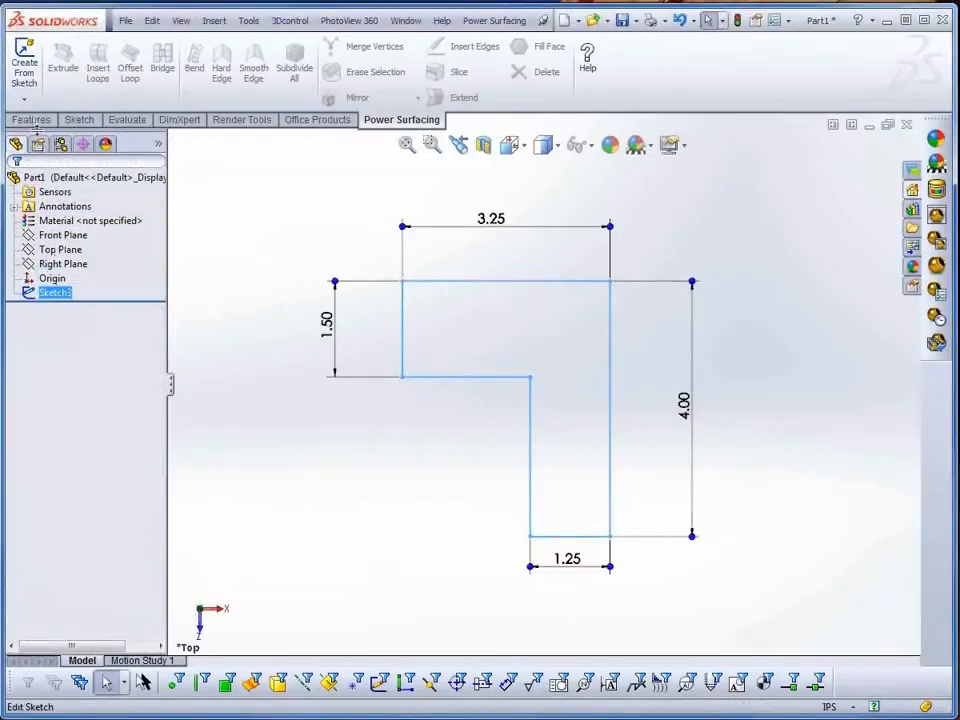
{"action": "left_click", "coordinate": [24, 66]}
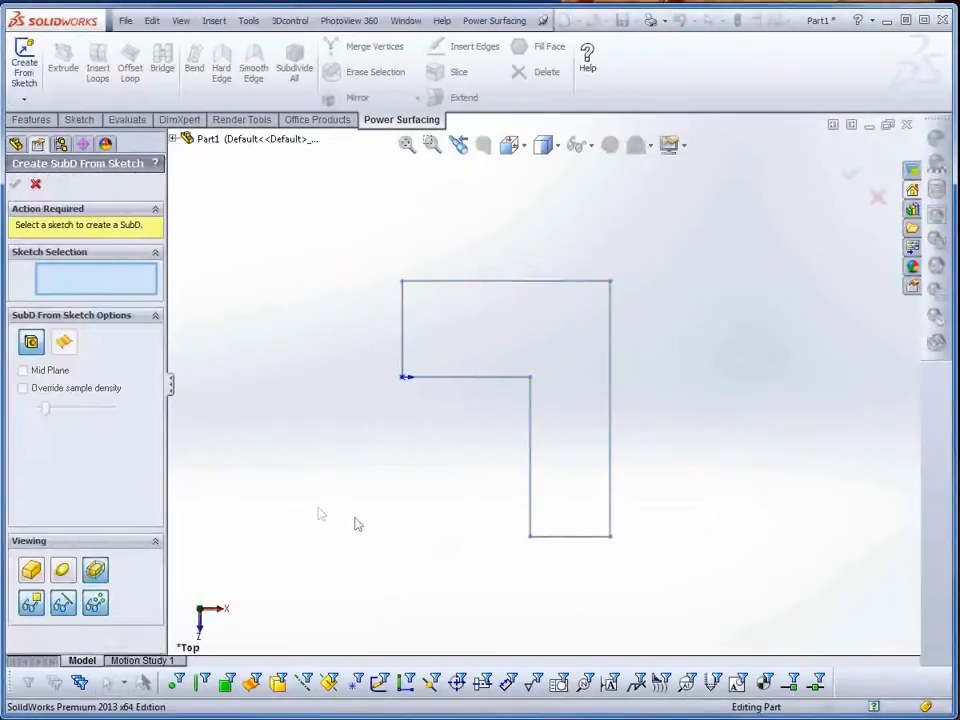
{"action": "left_click", "coordinate": [531, 523]}
{"action": "mouse_move", "coordinate": [495, 581]}
{"action": "middle_mouse_down"}
{"action": "mouse_move", "coordinate": [506, 364]}
{"action": "mouse_move", "coordinate": [502, 418]}
{"action": "mouse_move", "coordinate": [485, 440]}
{"action": "middle_mouse_up"}
Create a planar SubD body from the L-shaped sketch
{"action": "left_click", "coordinate": [26, 70]}
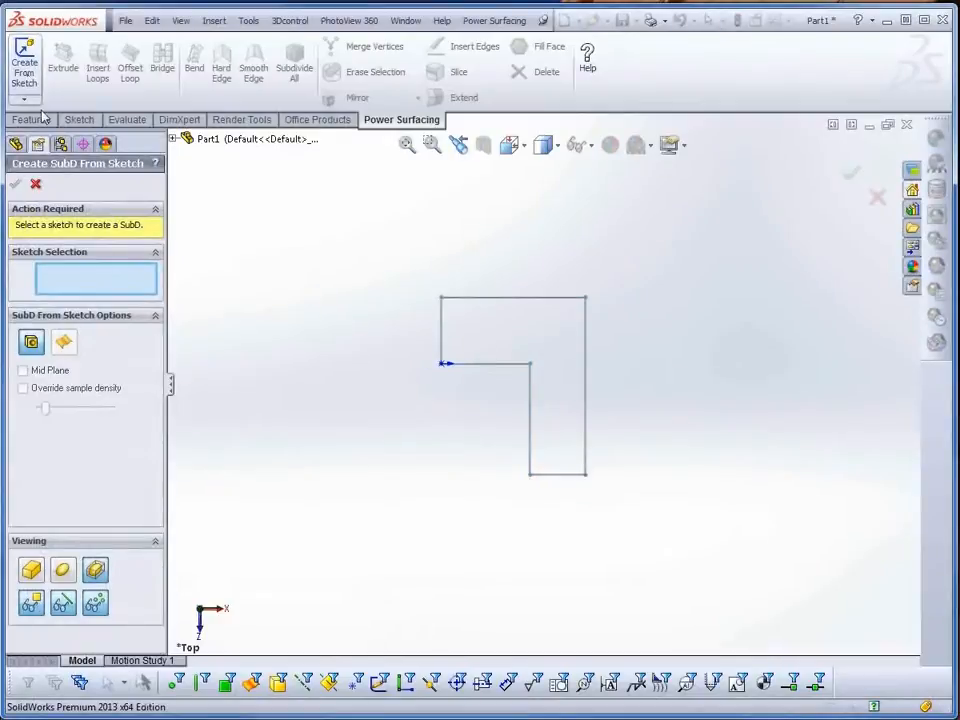
{"action": "left_click", "coordinate": [443, 332]}
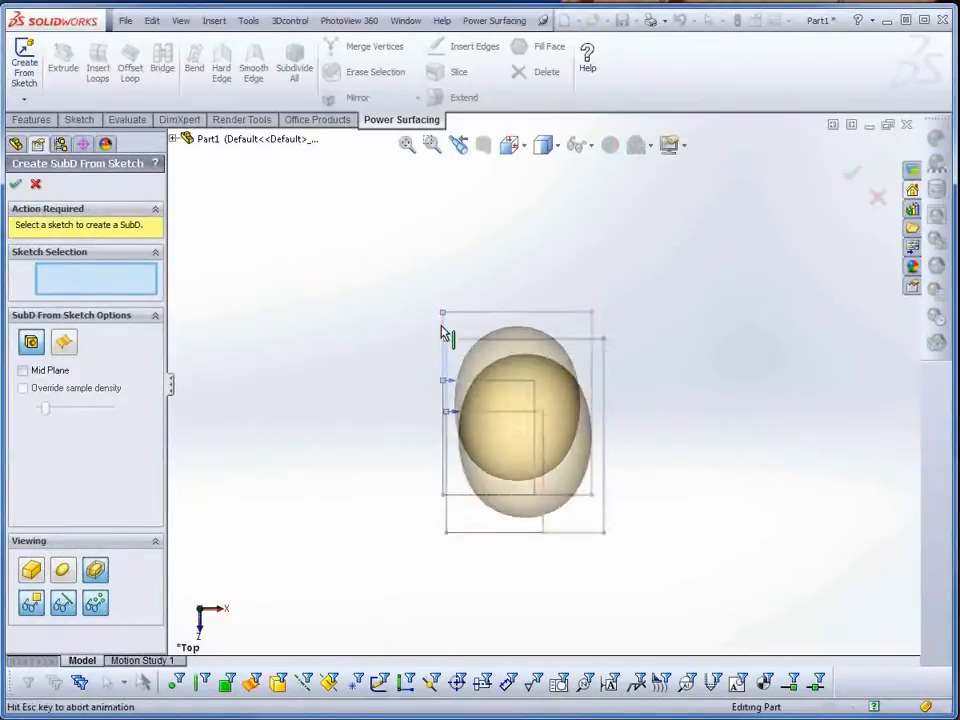
{"action": "left_click", "coordinate": [64, 343]}
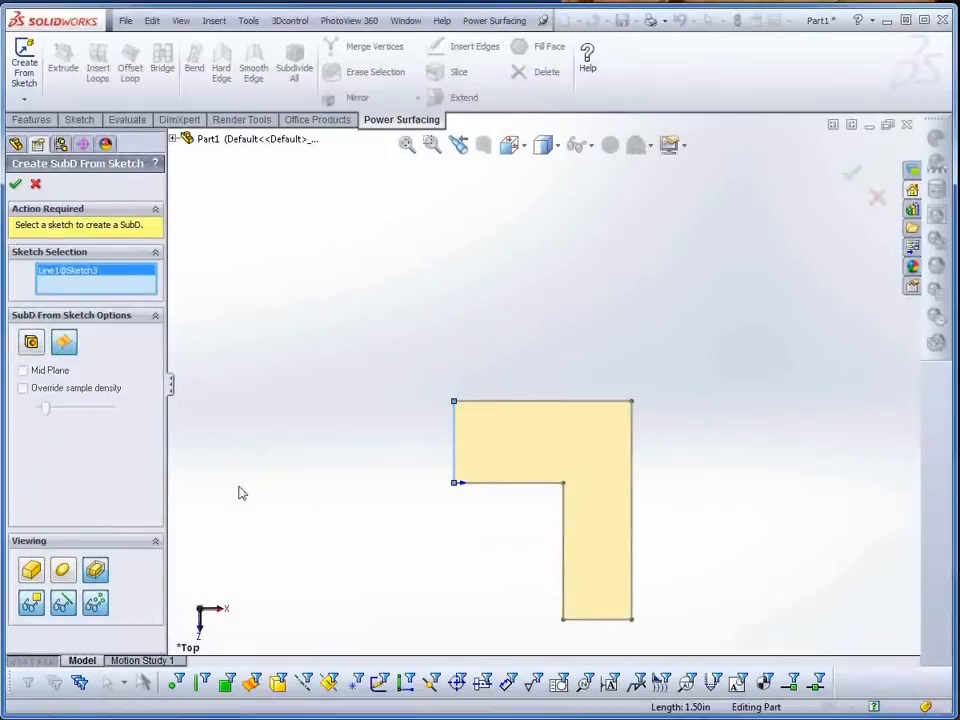
{"action": "middle_click_drag", "start_coordinate": [407, 579], "coordinate": [418, 490], "text": "ctrl"}
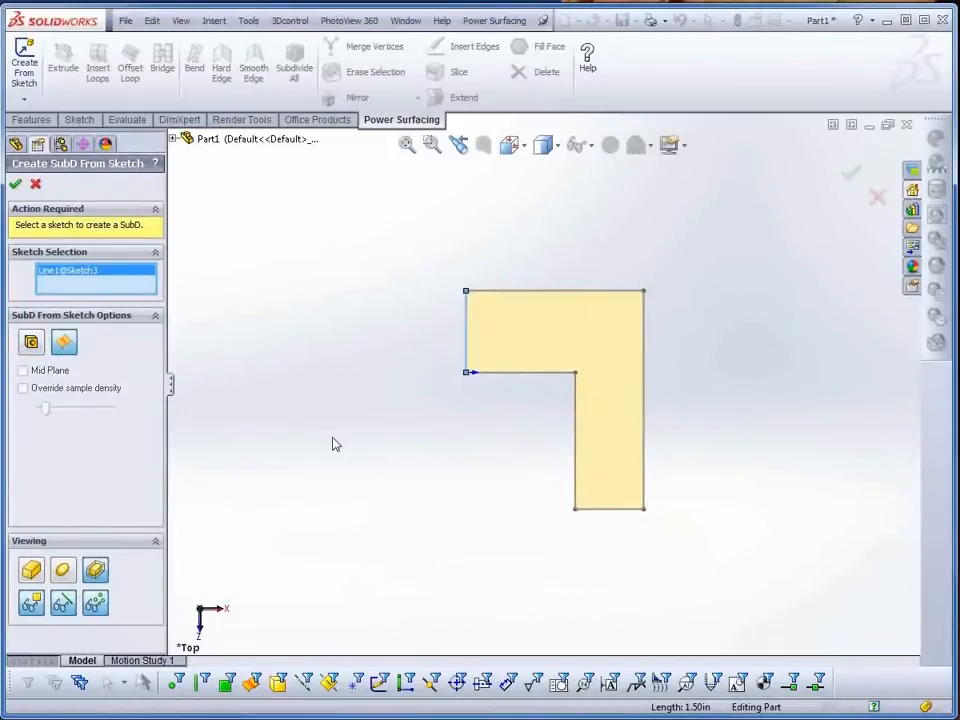
{"action": "left_click", "coordinate": [15, 185]}
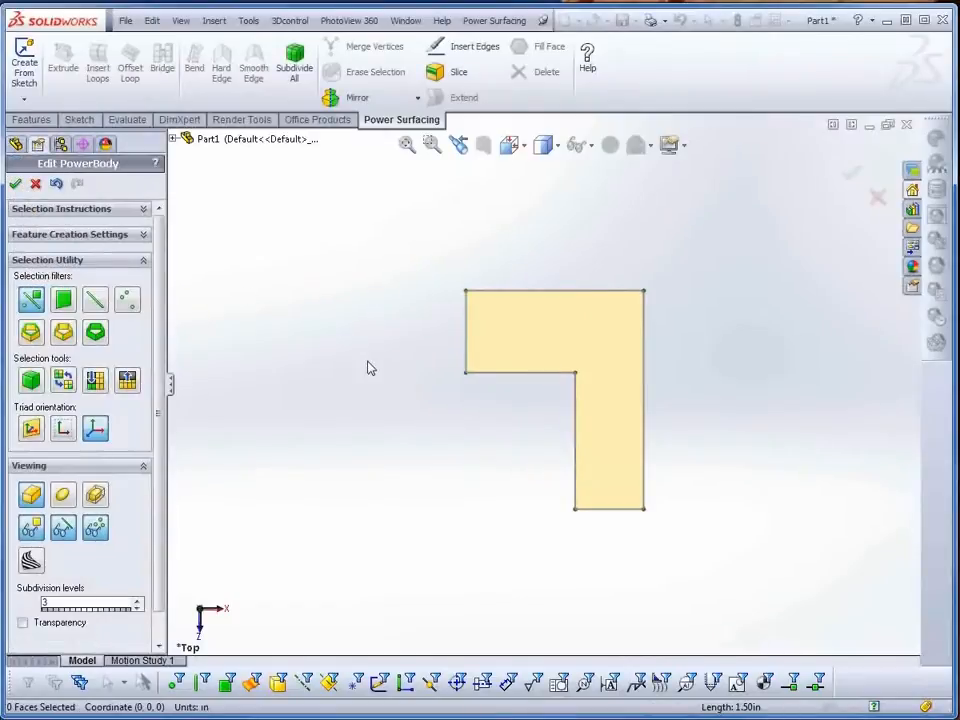
Insert edges on the L-shaped face from its upper edge to the inner corner and across to the outer vertical edge
{"action": "key", "text": "s"}
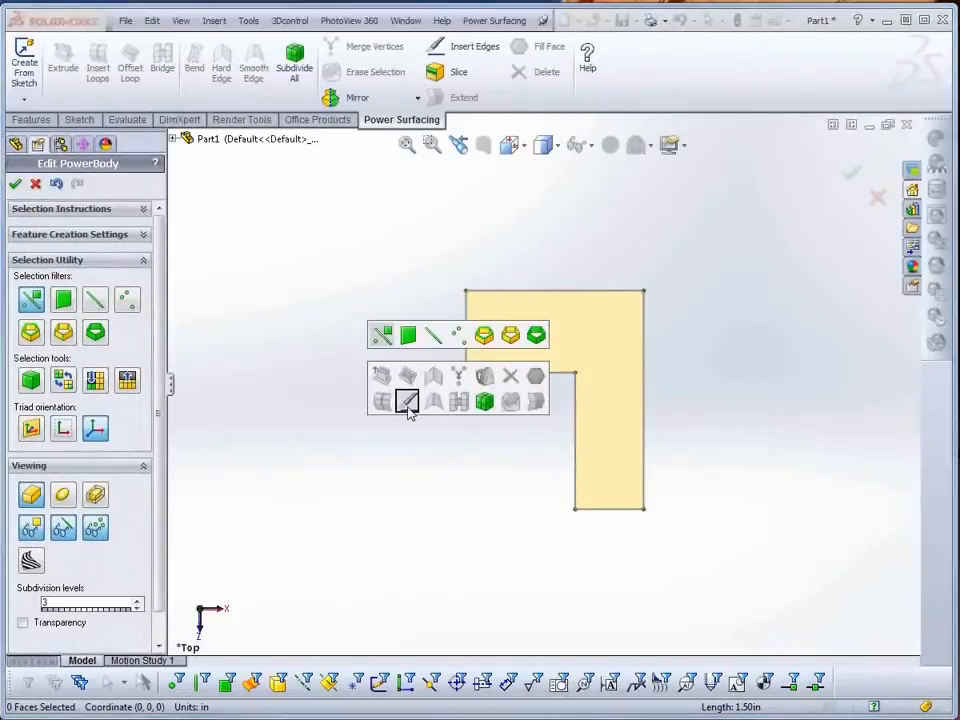
{"action": "left_click", "coordinate": [406, 400]}
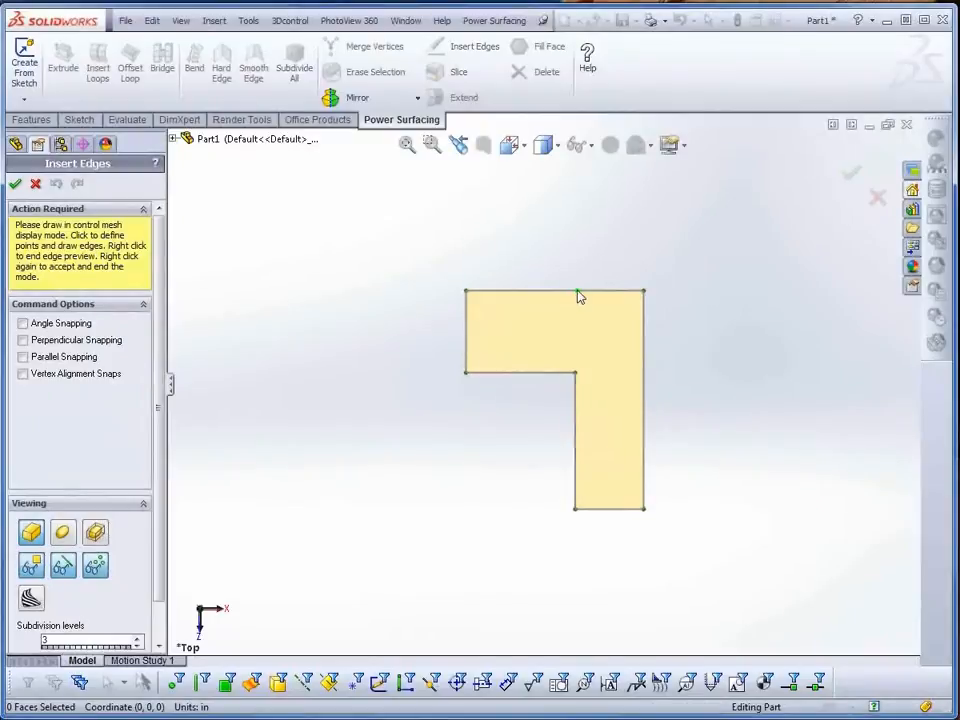
{"action": "left_click", "coordinate": [578, 291]}
{"action": "left_click", "coordinate": [576, 372]}
{"action": "left_click", "coordinate": [644, 373]}
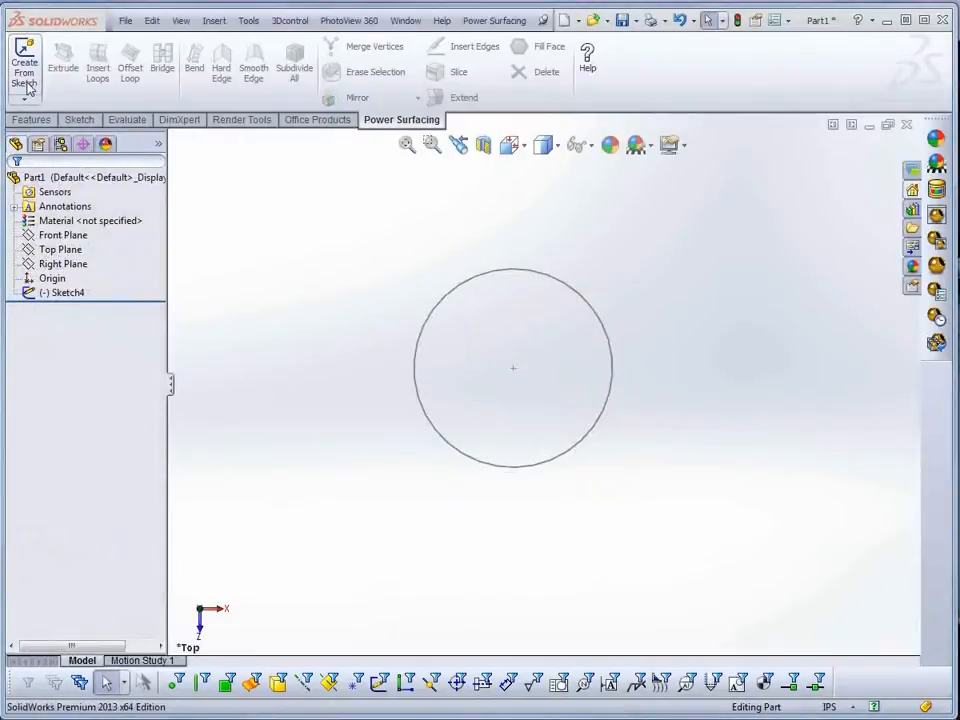
Create a planar SubD body from the circle sketch, overriding the sample density for a seven-sided outline
{"action": "left_click", "coordinate": [24, 65]}
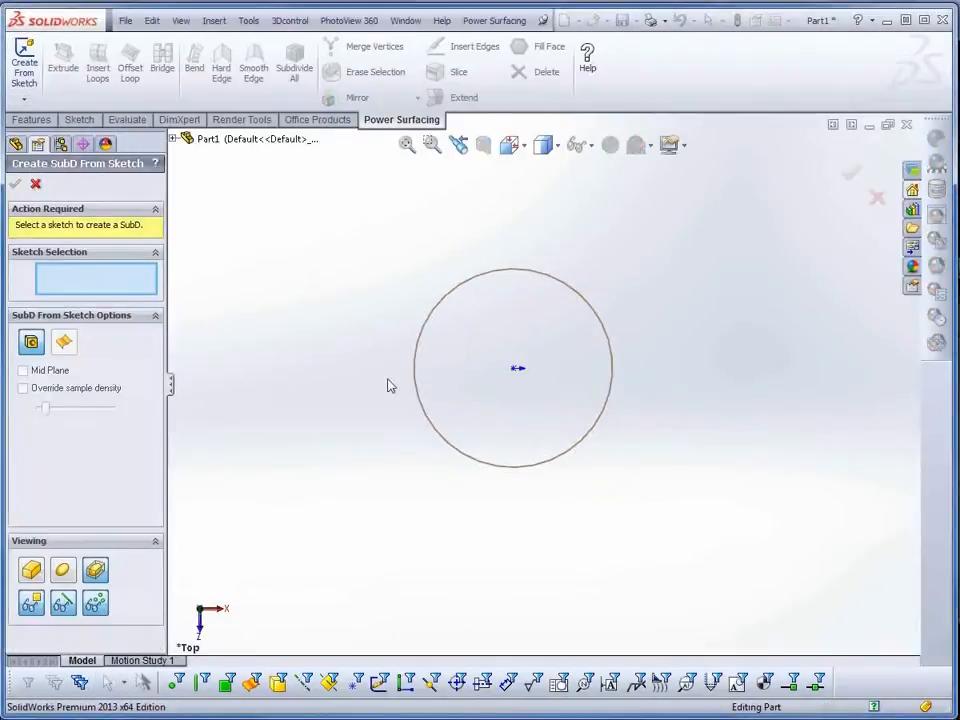
{"action": "left_click", "coordinate": [418, 397]}
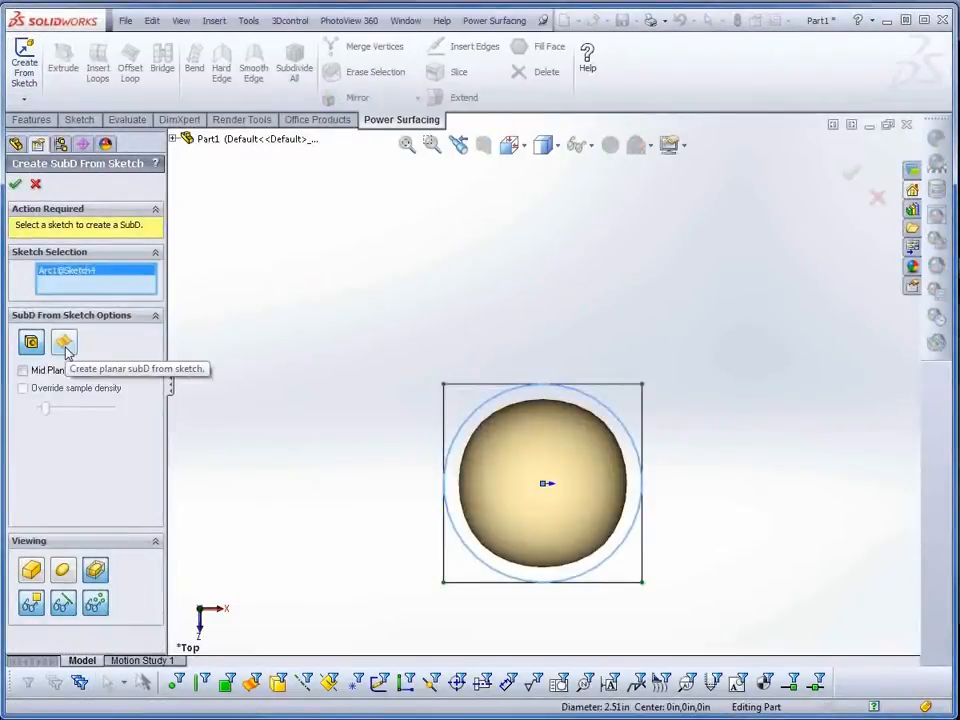
{"action": "left_click", "coordinate": [64, 343]}
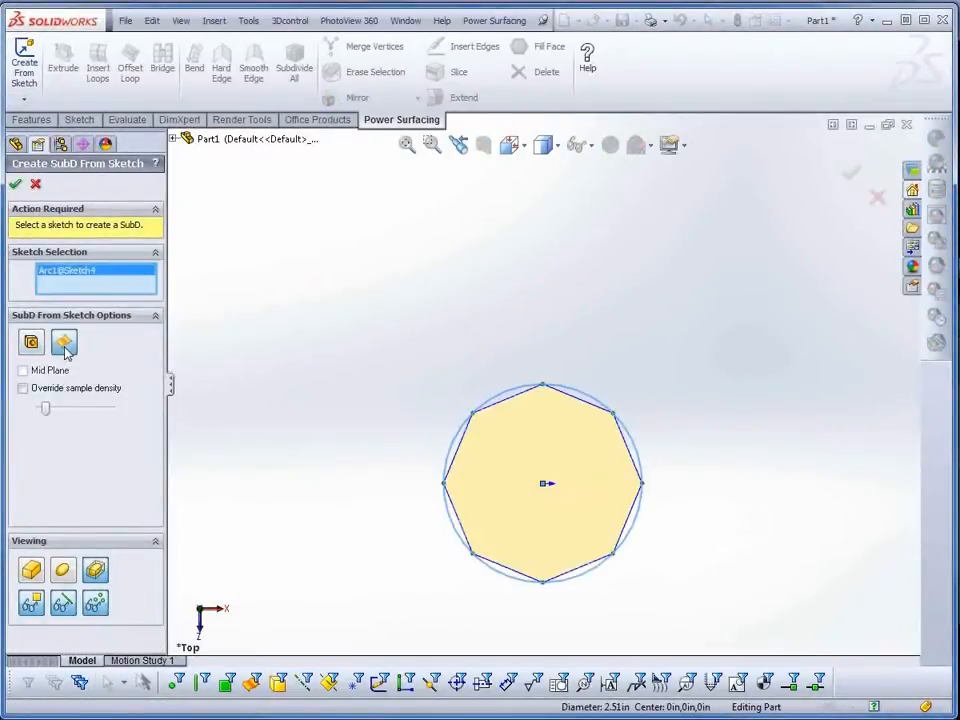
{"action": "left_click", "coordinate": [23, 388]}
{"action": "left_click_drag", "start_coordinate": [46, 411], "coordinate": [49, 411]}
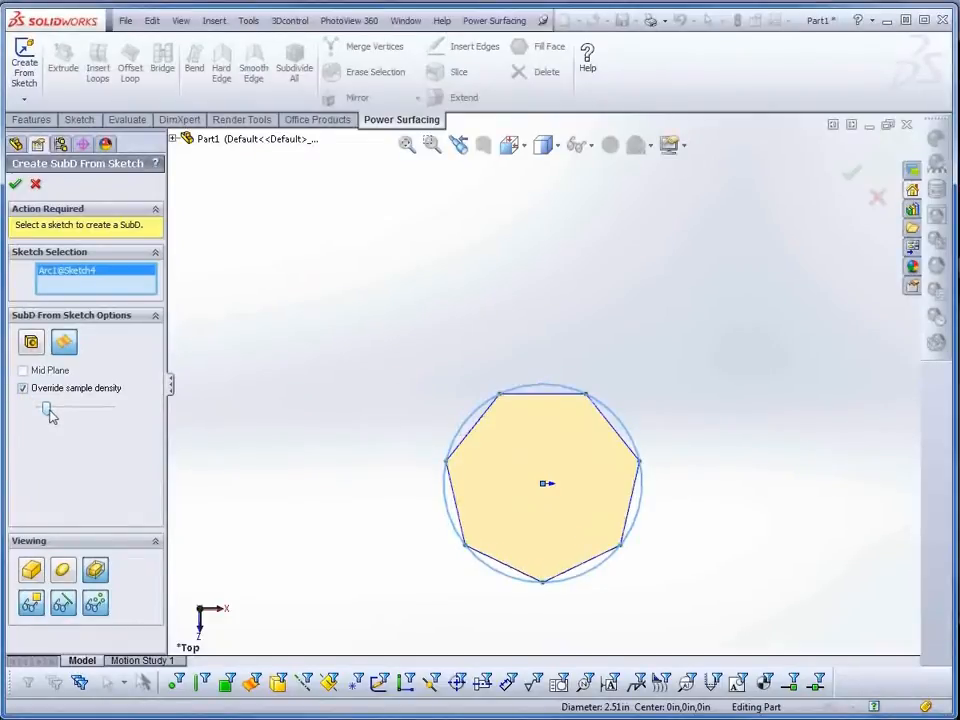
{"action": "left_click", "coordinate": [15, 184]}
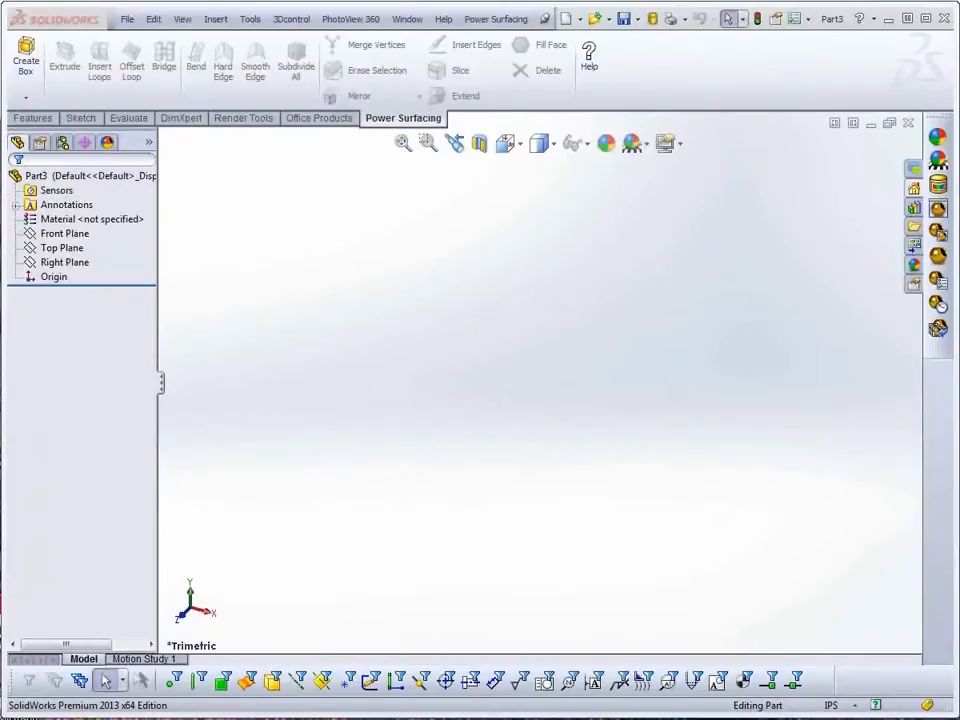
Create a Power Surfacing box on the Top Plane with length, width and height of 3 in
{"action": "left_click", "coordinate": [25, 97]}
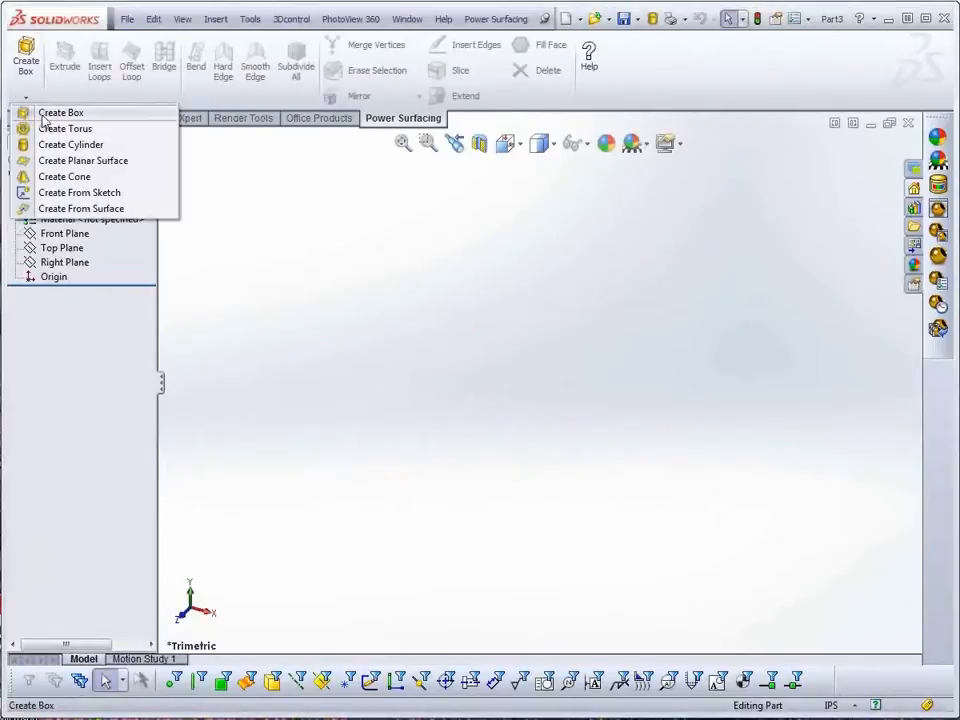
{"action": "left_click", "coordinate": [44, 115]}
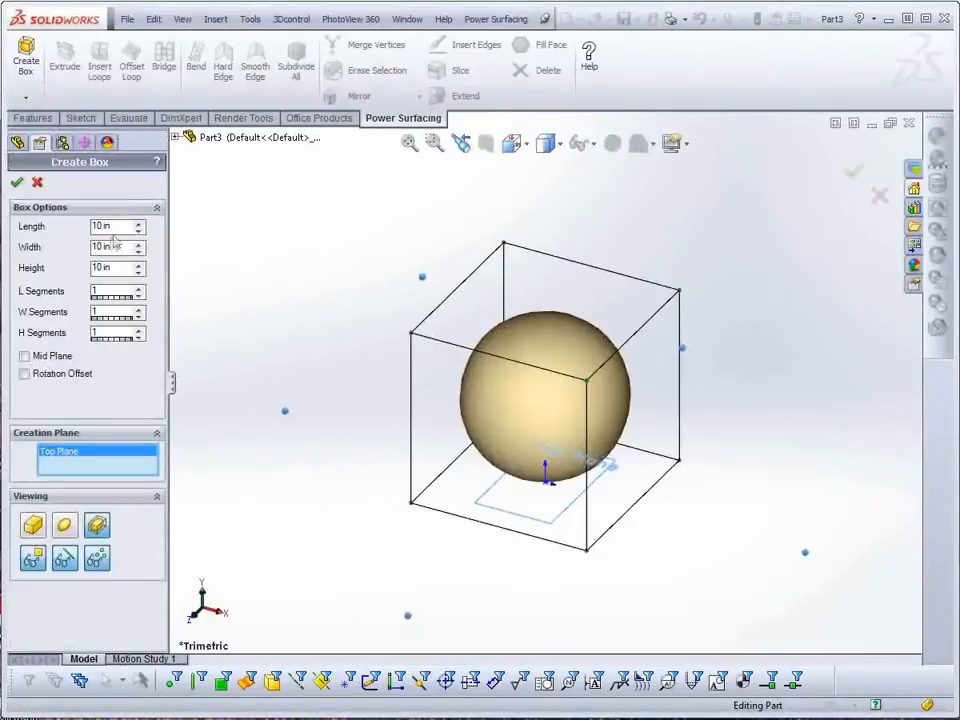
{"action": "type", "text": "3"}
{"action": "key", "text": "Tab"}
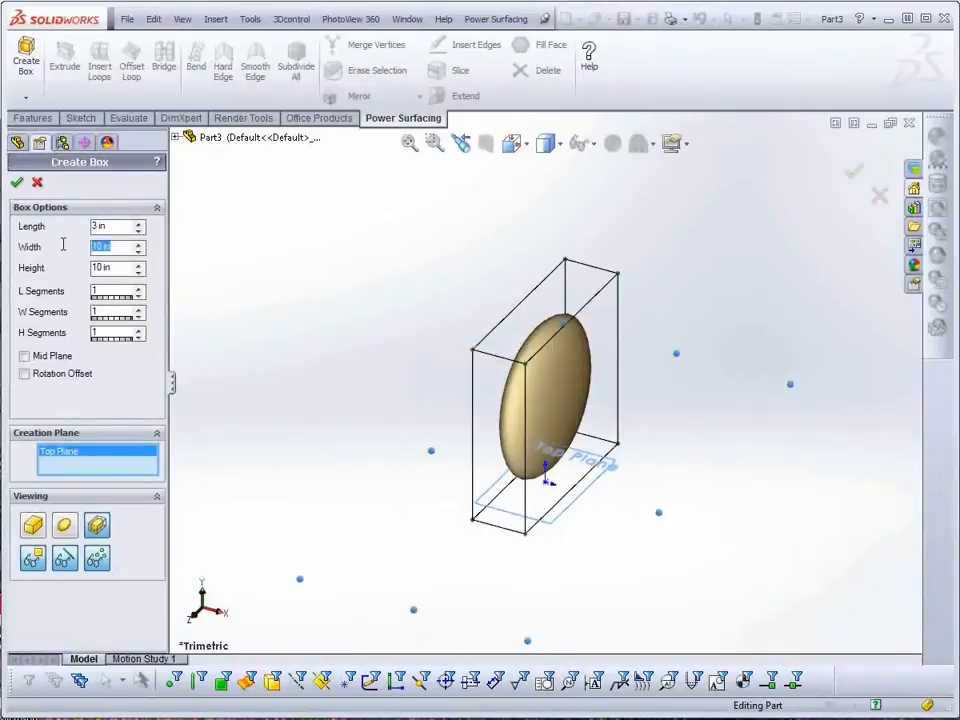
{"action": "type", "text": "3"}
{"action": "key", "text": "Tab"}
{"action": "type", "text": "3"}
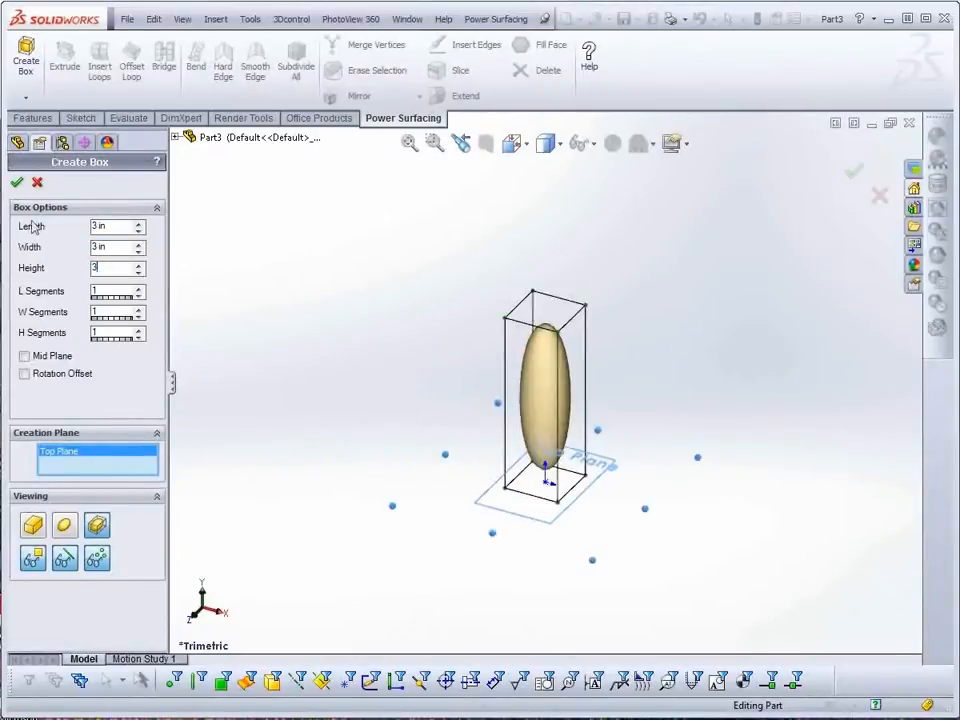
{"action": "left_click", "coordinate": [16, 184]}
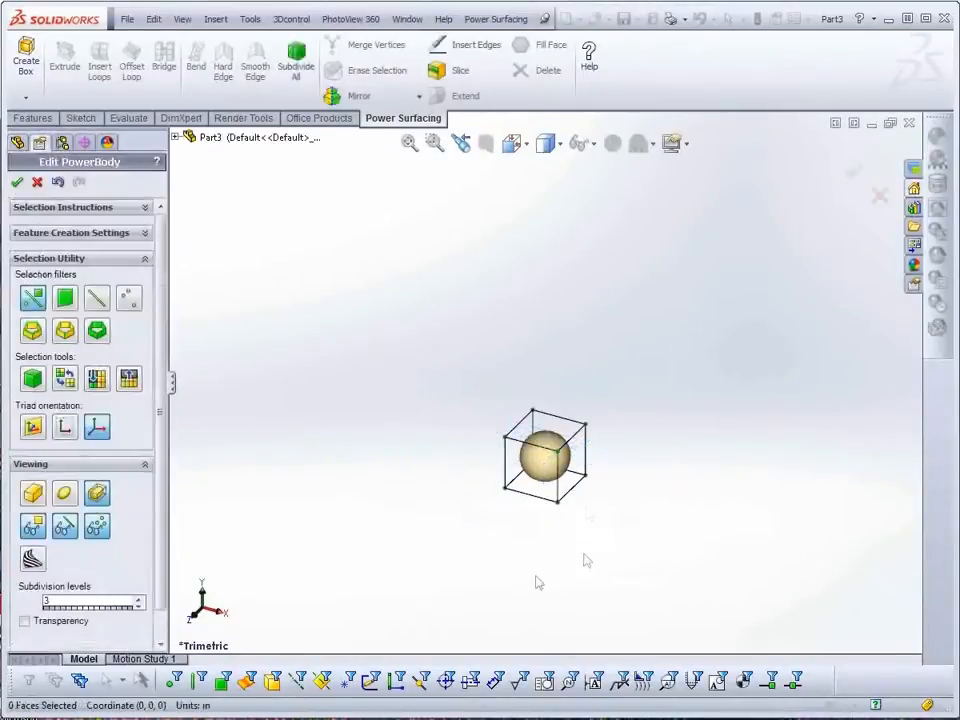
Compare the box's control mesh, smooth surface and combined display modes, finishing in the combined mode
{"action": "scroll", "coordinate": [560, 525], "scroll_direction": "down", "scroll_amount": 5}
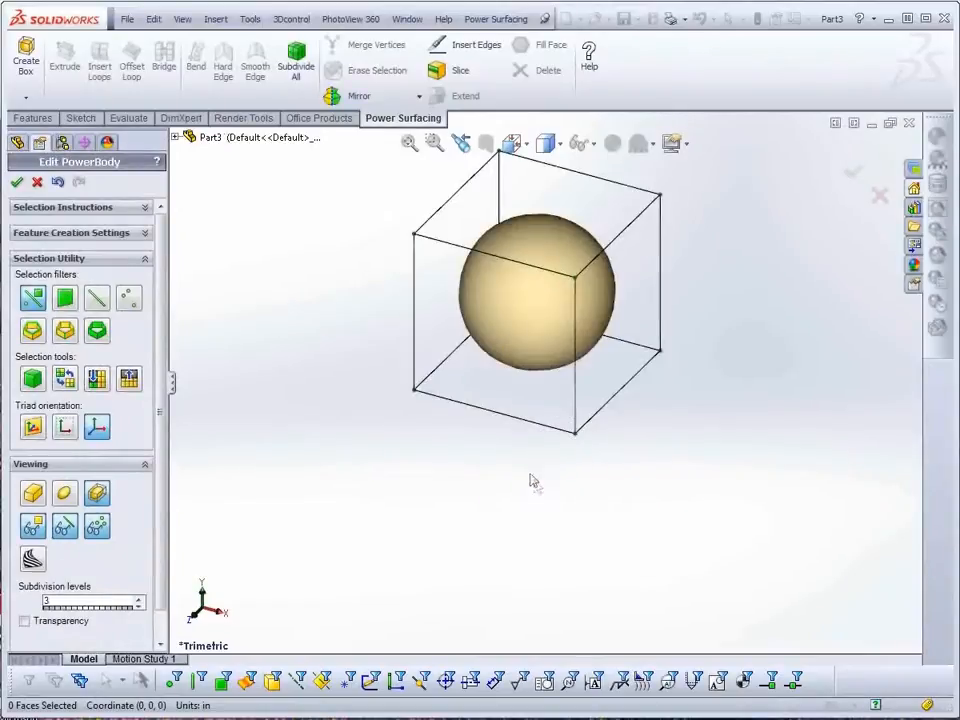
{"action": "middle_click_drag", "start_coordinate": [520, 463], "coordinate": [551, 548]}
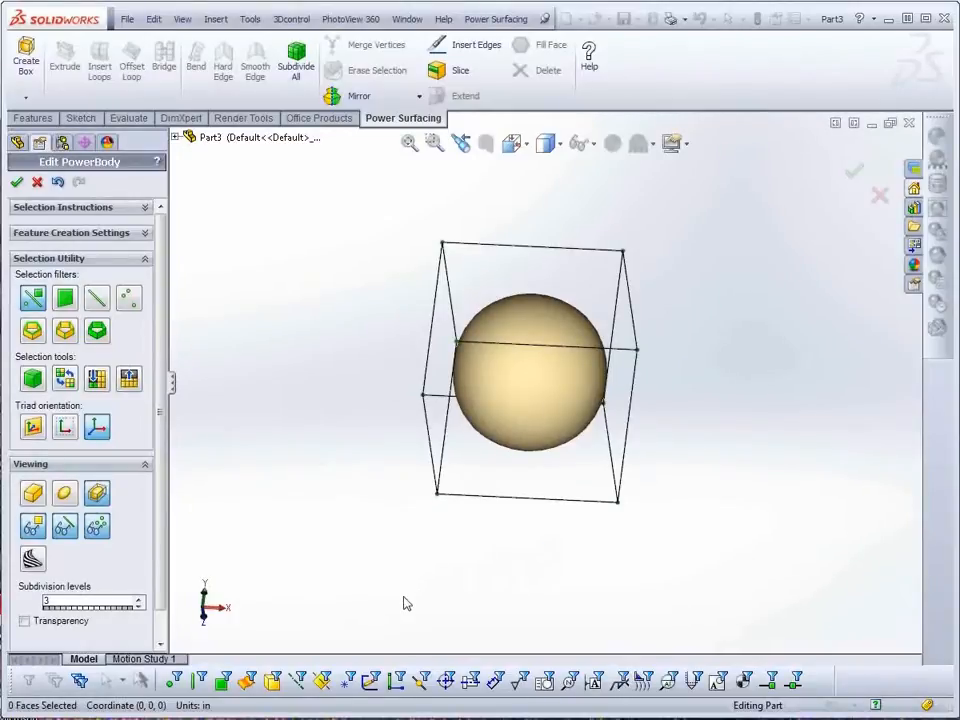
{"action": "left_click", "coordinate": [31, 500]}
{"action": "middle_click_drag", "start_coordinate": [451, 600], "coordinate": [540, 600]}
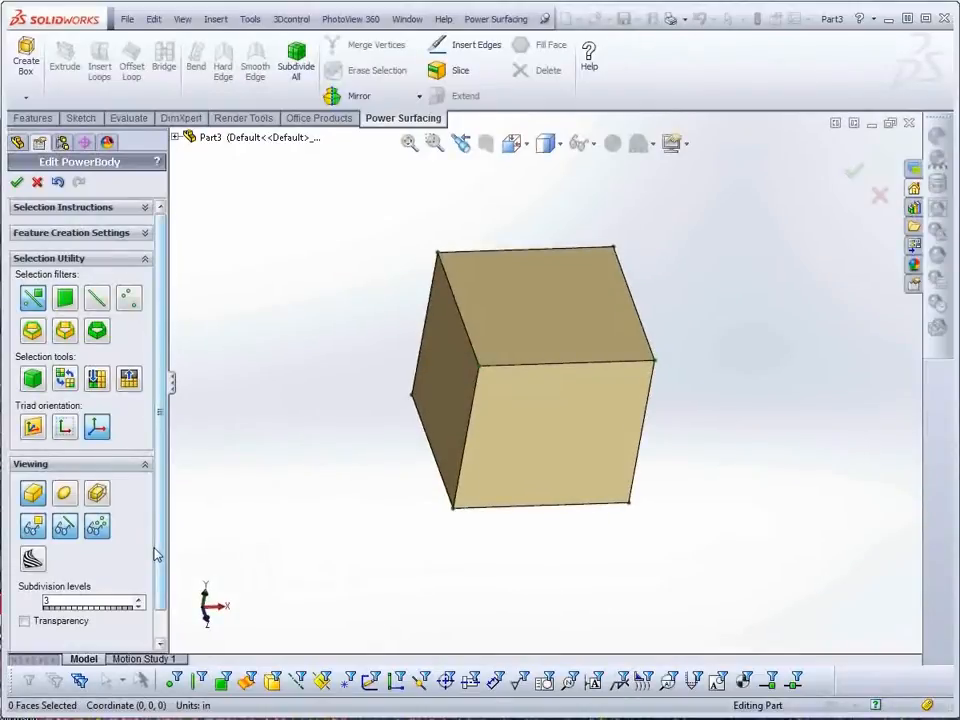
{"action": "left_click", "coordinate": [66, 495]}
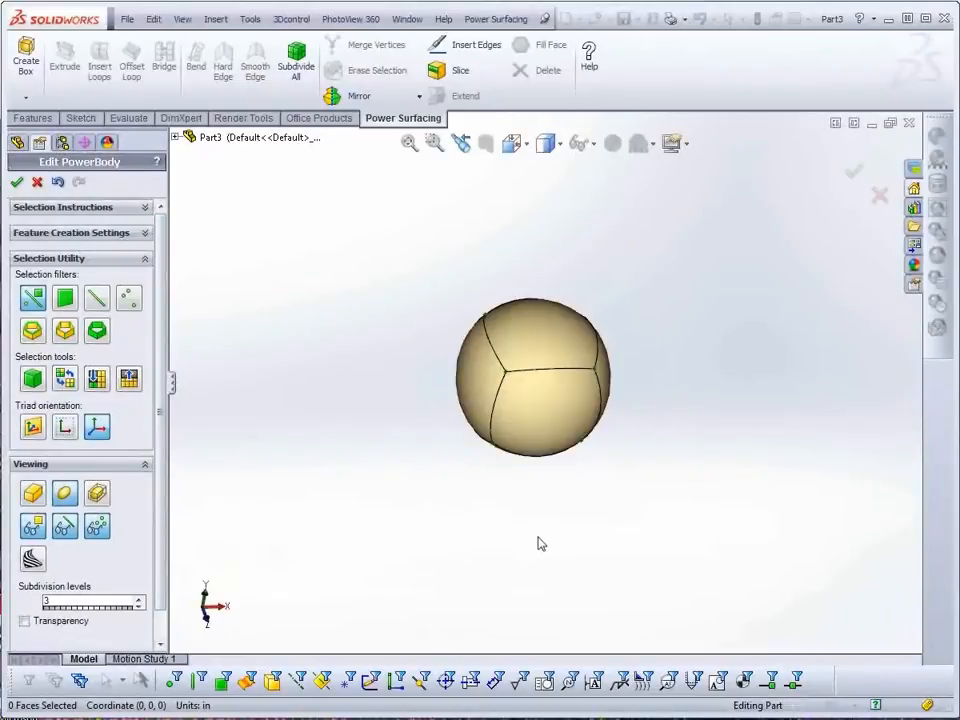
{"action": "mouse_move", "coordinate": [538, 543]}
{"action": "middle_mouse_down"}
{"action": "mouse_move", "coordinate": [540, 422]}
{"action": "mouse_move", "coordinate": [546, 493]}
{"action": "mouse_move", "coordinate": [530, 569]}
{"action": "mouse_move", "coordinate": [534, 544]}
{"action": "middle_mouse_up"}
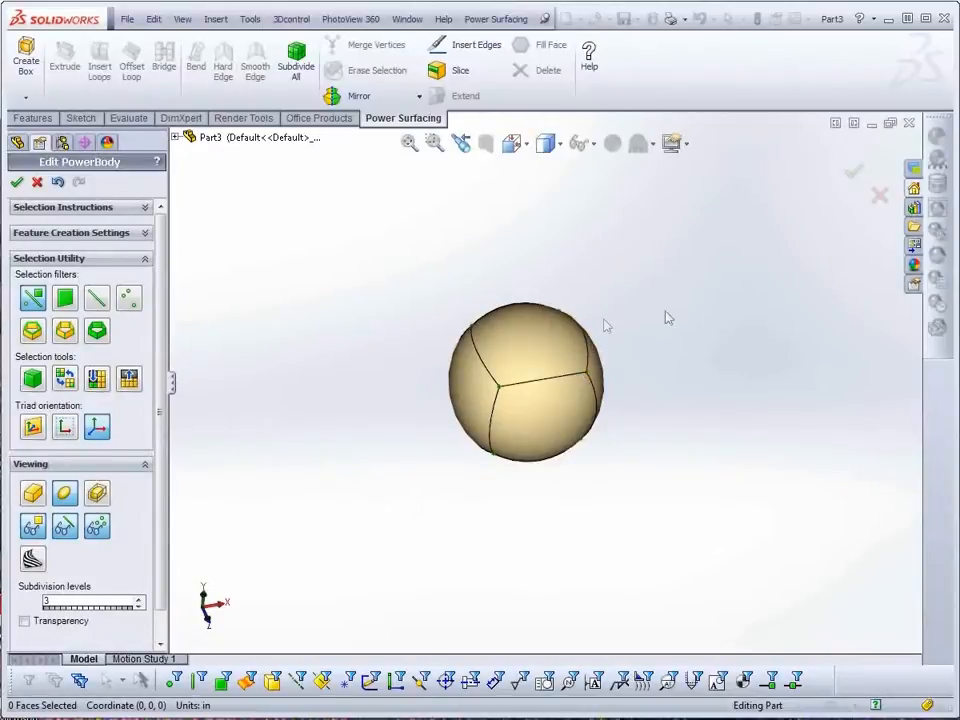
{"action": "left_click", "coordinate": [98, 494]}
{"action": "middle_click_drag", "start_coordinate": [370, 518], "coordinate": [407, 559]}
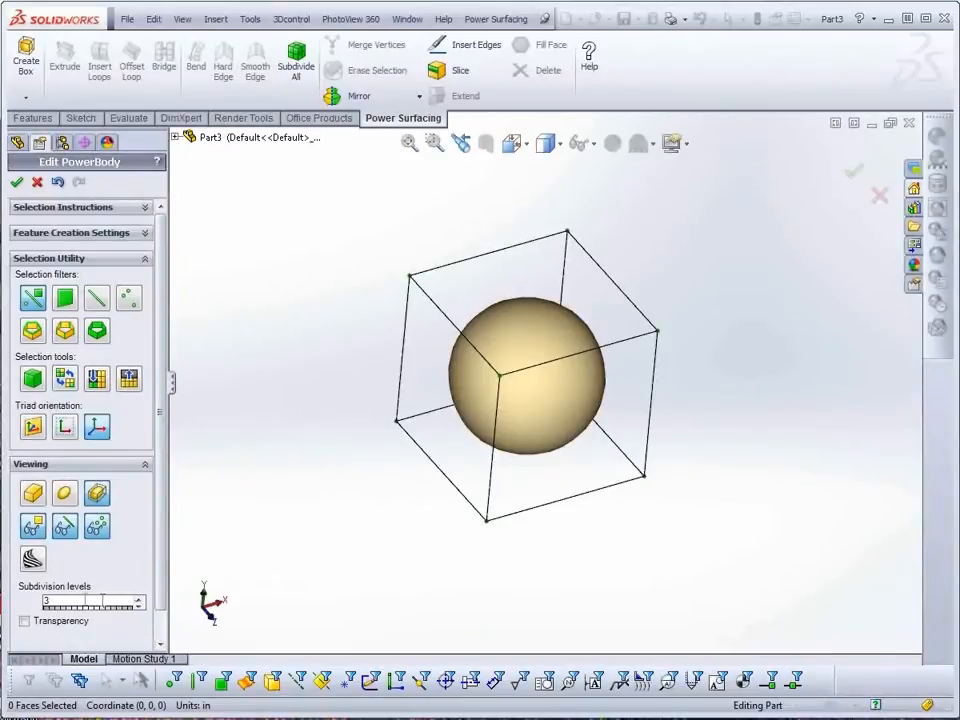
Try subdivision levels of 0 and 4 on the box body and return the setting to 3
{"action": "left_click", "coordinate": [139, 606]}
{"action": "left_click", "coordinate": [139, 606]}
{"action": "left_click", "coordinate": [139, 606]}
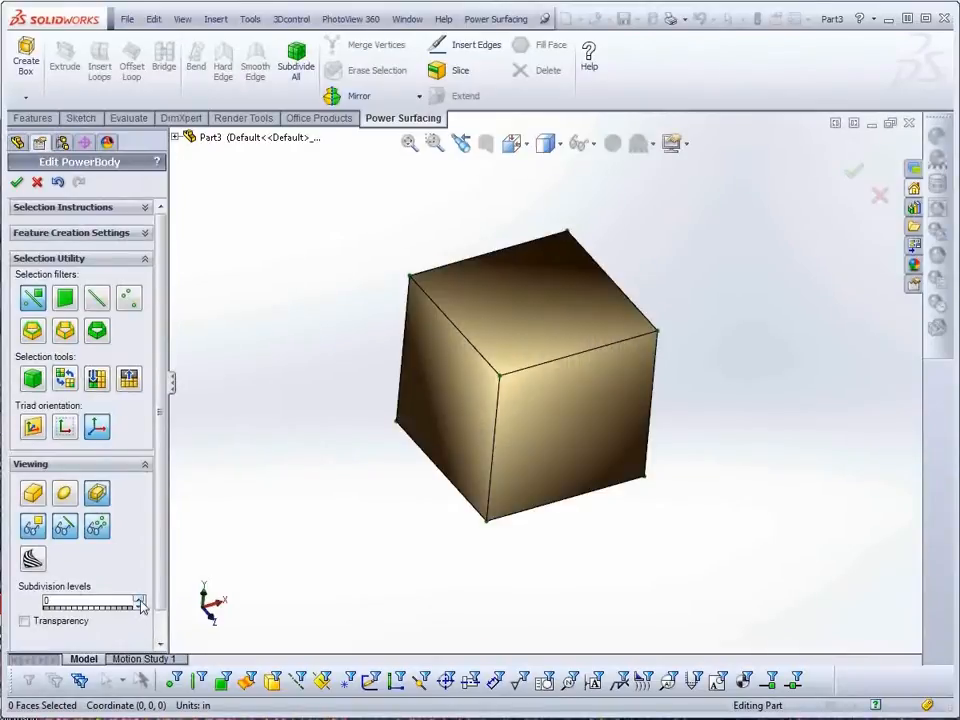
{"action": "left_click", "coordinate": [140, 601]}
{"action": "left_click", "coordinate": [140, 601]}
{"action": "left_click", "coordinate": [140, 601]}
{"action": "left_click", "coordinate": [140, 601]}
{"action": "left_click", "coordinate": [140, 601]}
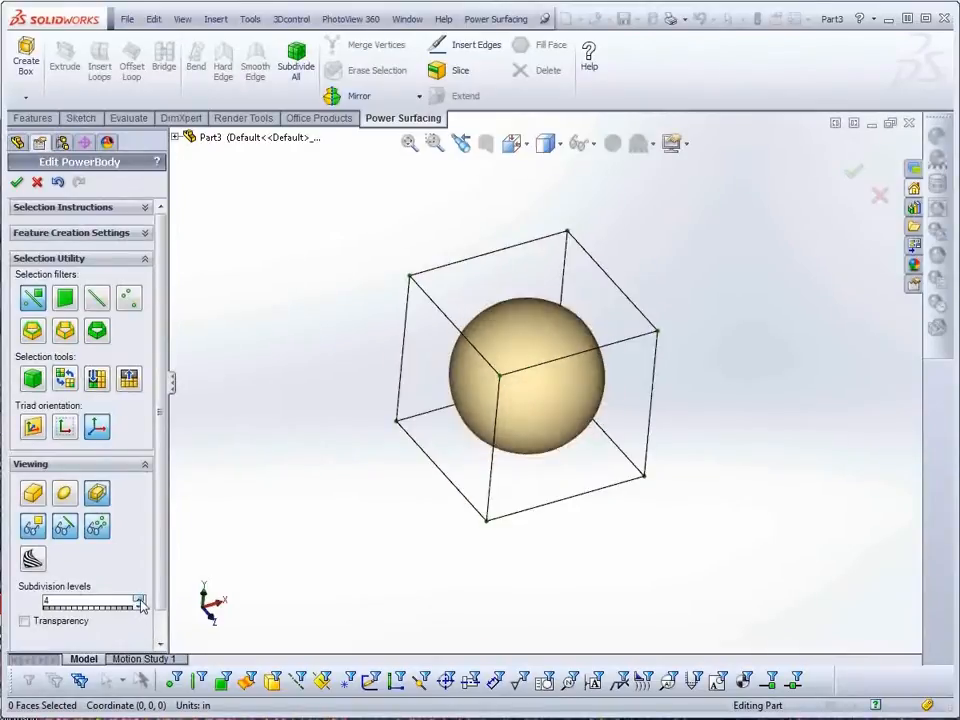
{"action": "left_click", "coordinate": [140, 607]}
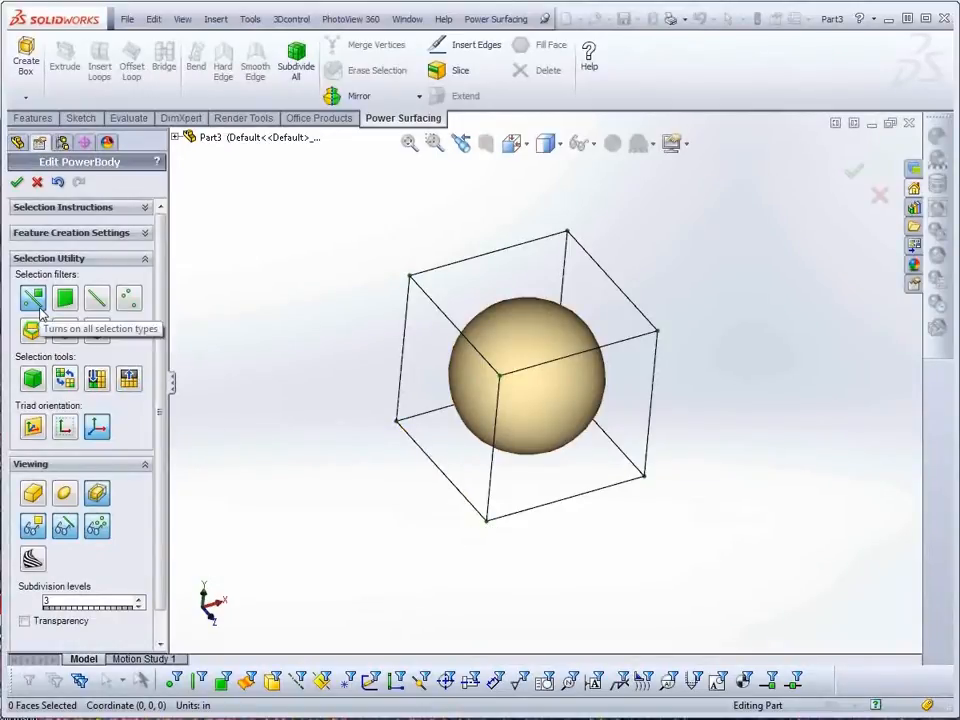
Select a bottom corner vertex, a vertical edge and the side faces of the box in turn, ending on the front face
{"action": "left_click", "coordinate": [394, 428]}
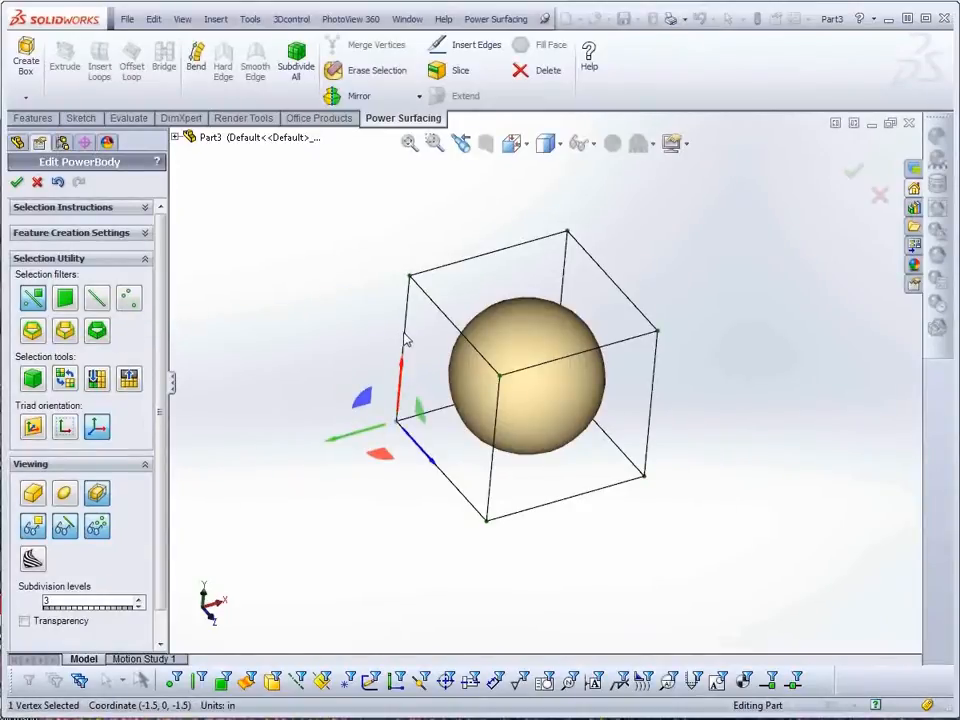
{"action": "key", "text": "Escape"}
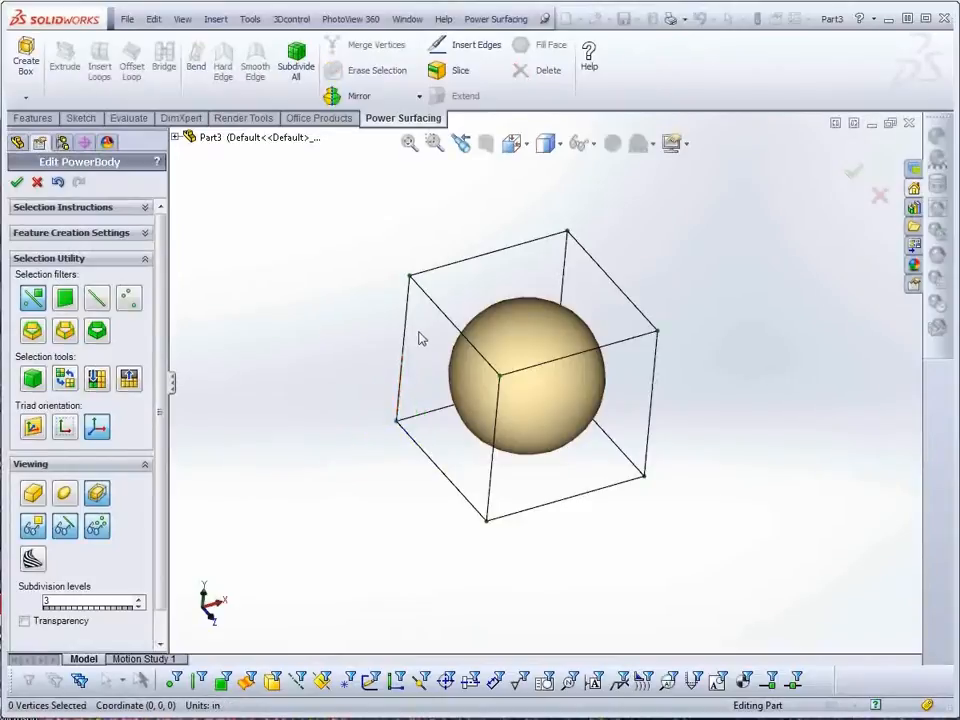
{"action": "left_click", "coordinate": [407, 340]}
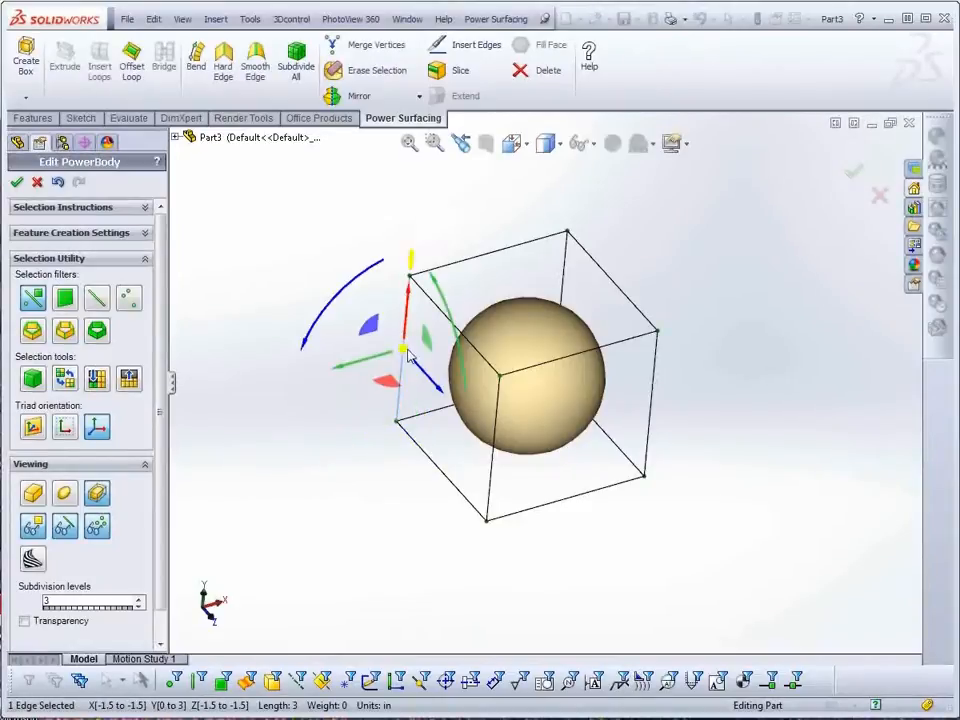
{"action": "left_click", "coordinate": [465, 413]}
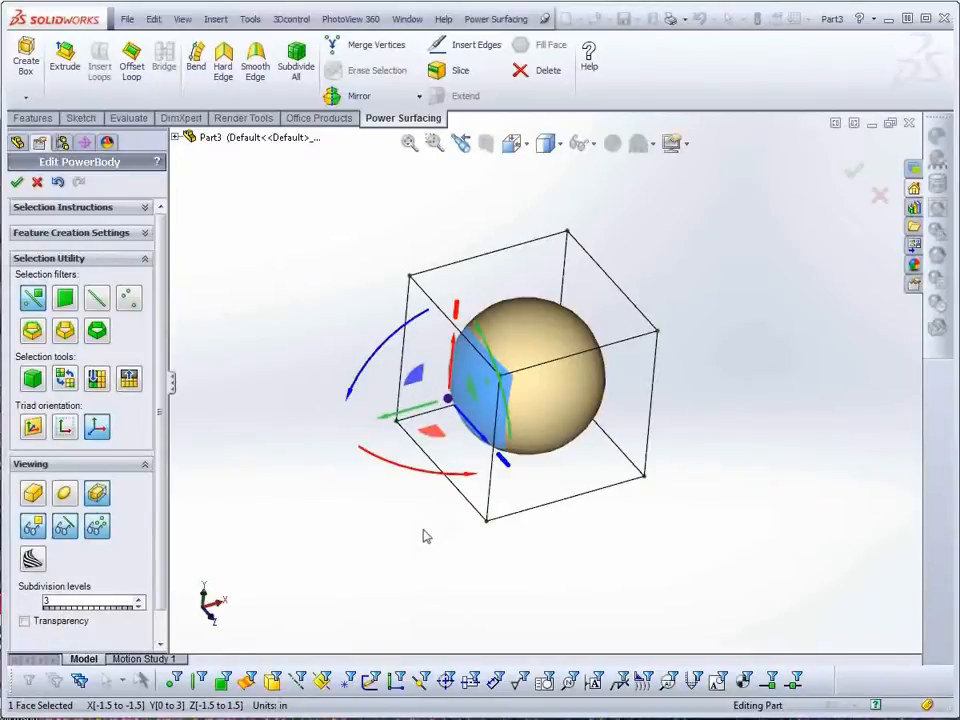
{"action": "left_click", "coordinate": [533, 450], "text": "ctrl"}
{"action": "middle_click_drag", "start_coordinate": [523, 530], "coordinate": [476, 481]}
{"action": "left_click", "coordinate": [548, 422]}
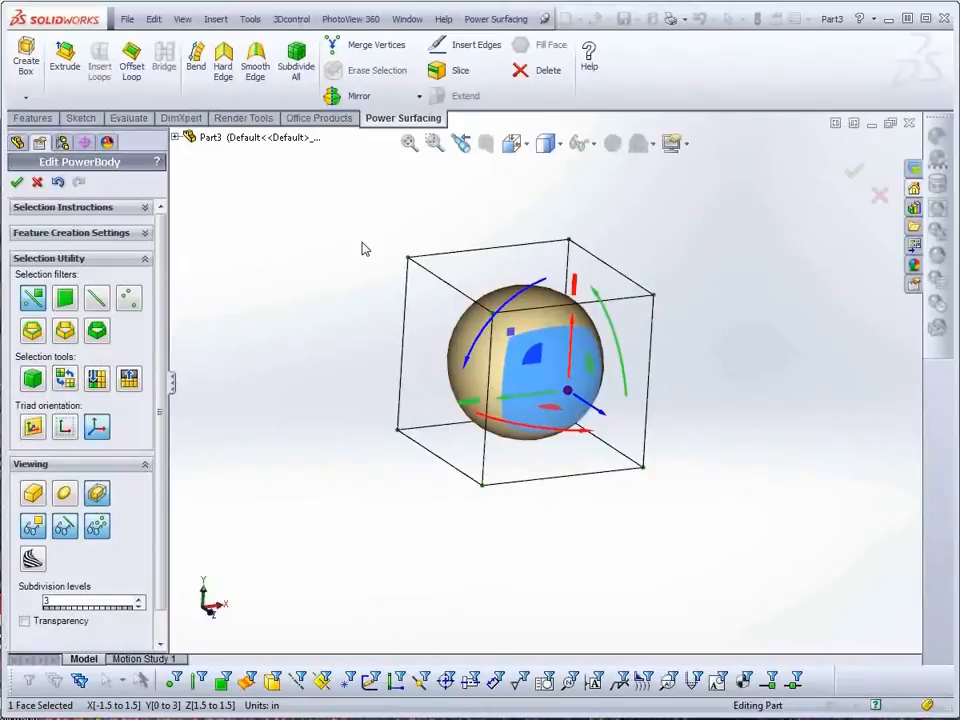
Select all six faces of the box with a selection window, replace them with the lower front edge, and clear the selection
{"action": "left_click_drag", "start_coordinate": [365, 249], "coordinate": [543, 538], "text": "ctrl"}
{"action": "mouse_move", "coordinate": [729, 219]}
{"action": "left_mouse_down"}
{"action": "mouse_move", "coordinate": [574, 413]}
{"action": "mouse_move", "coordinate": [542, 553]}
{"action": "left_mouse_up"}
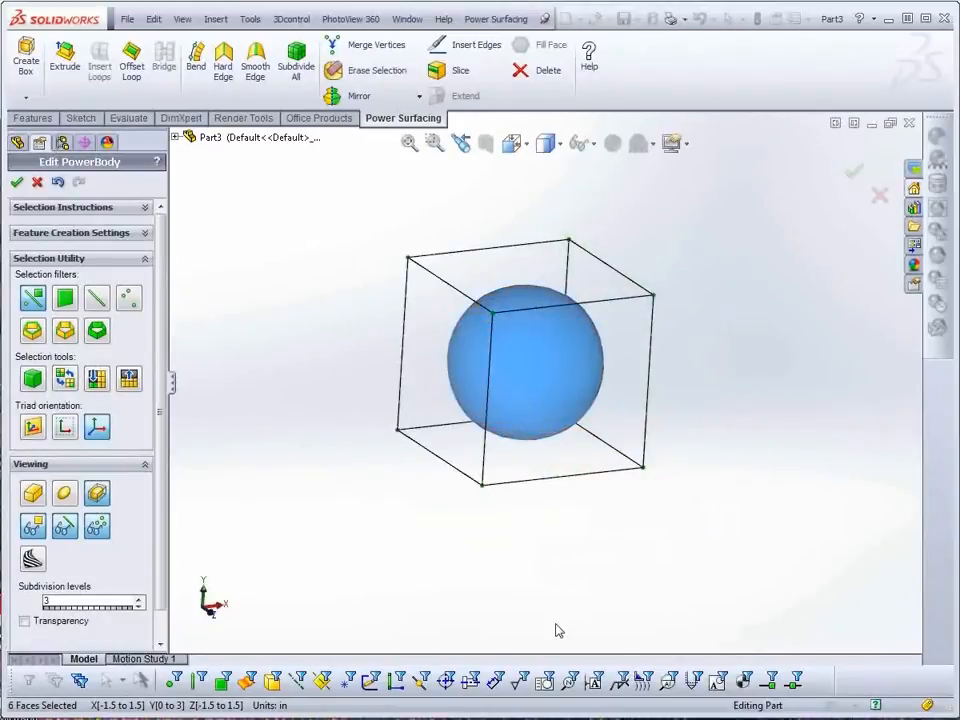
{"action": "middle_click_drag", "start_coordinate": [536, 521], "coordinate": [525, 551]}
{"action": "left_click", "coordinate": [521, 511]}
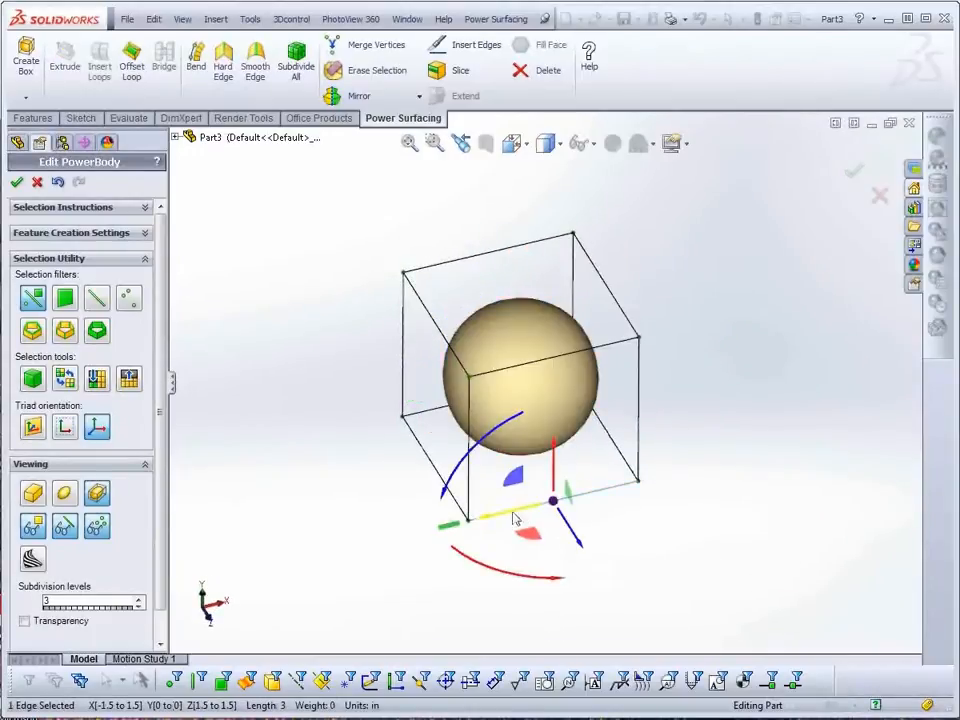
{"action": "key", "text": "Escape"}
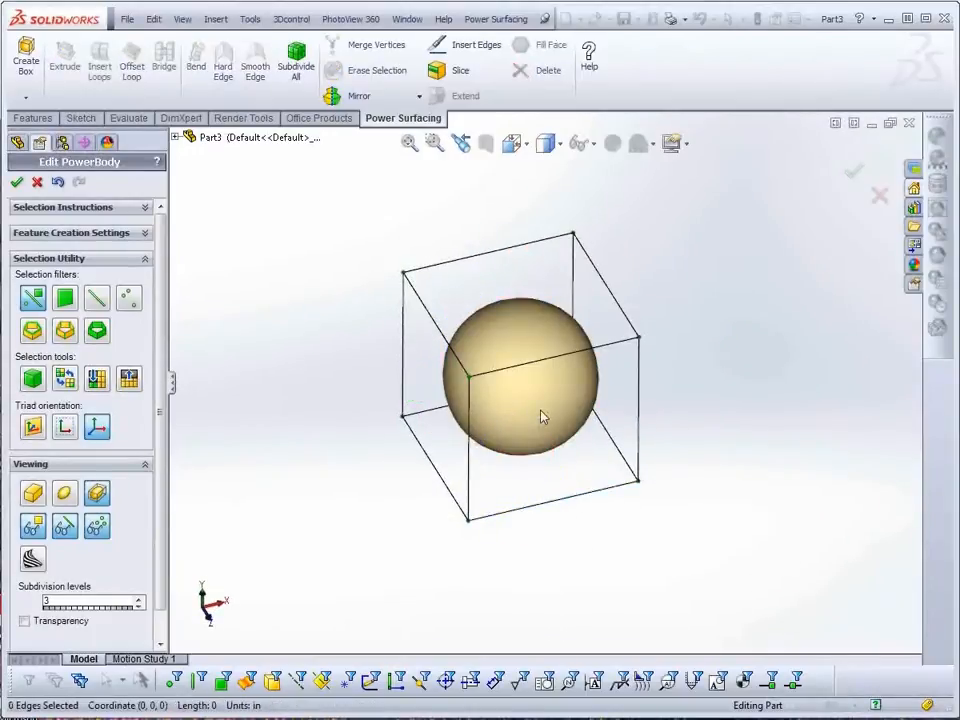
Select the front vertical and upper front edges together, remove the vertical one, show the shortcut toolbar and clear the selection
{"action": "left_click", "coordinate": [468, 438]}
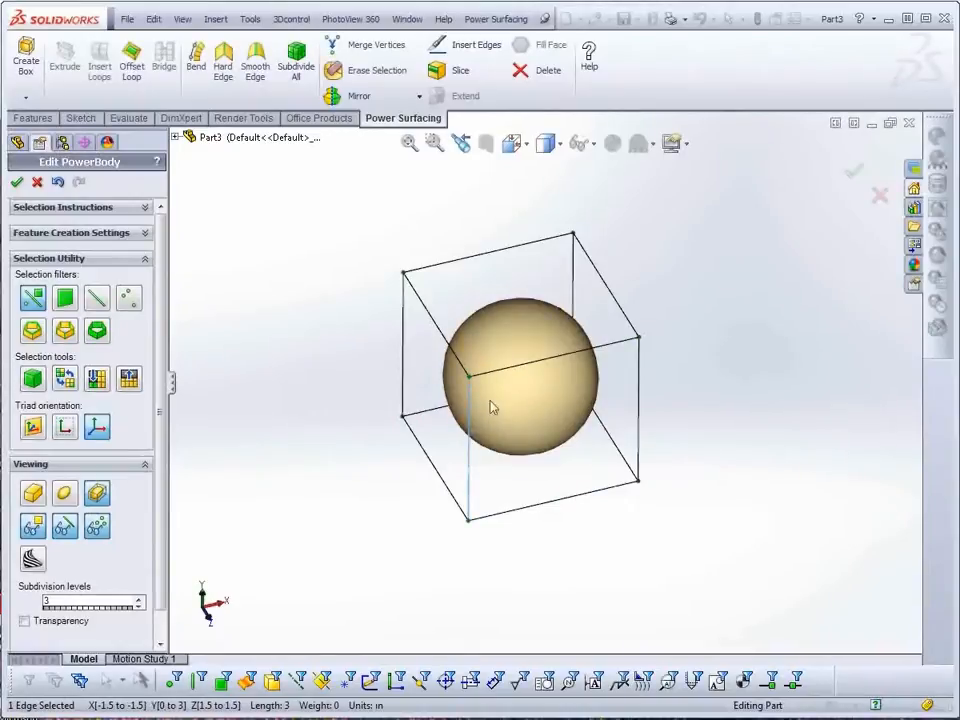
{"action": "left_click", "coordinate": [521, 378], "text": "ctrl"}
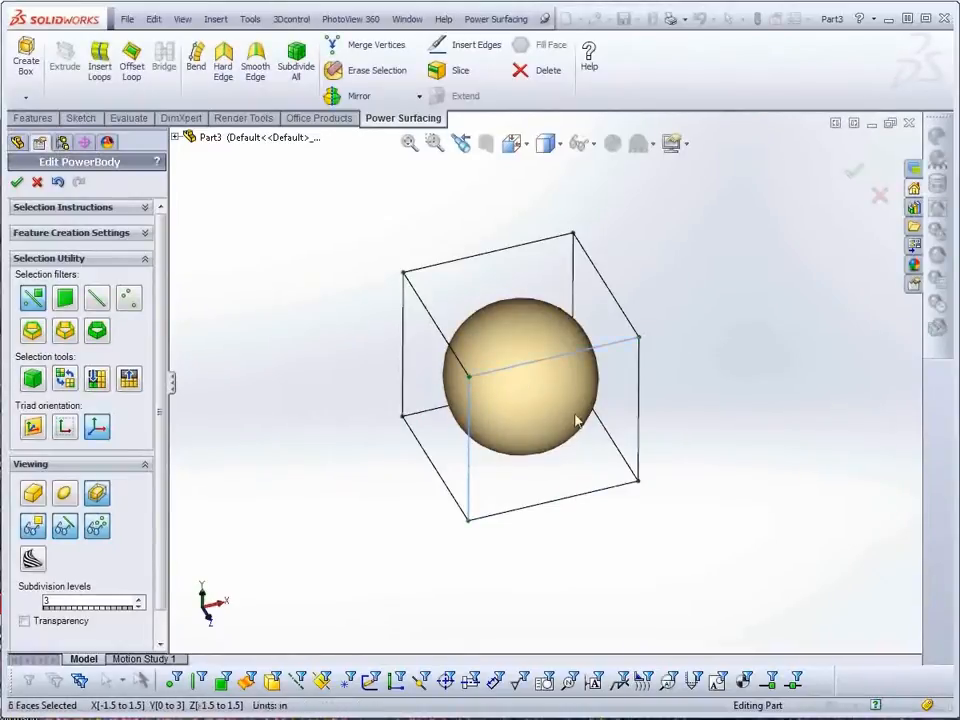
{"action": "left_click", "coordinate": [469, 490], "text": "ctrl"}
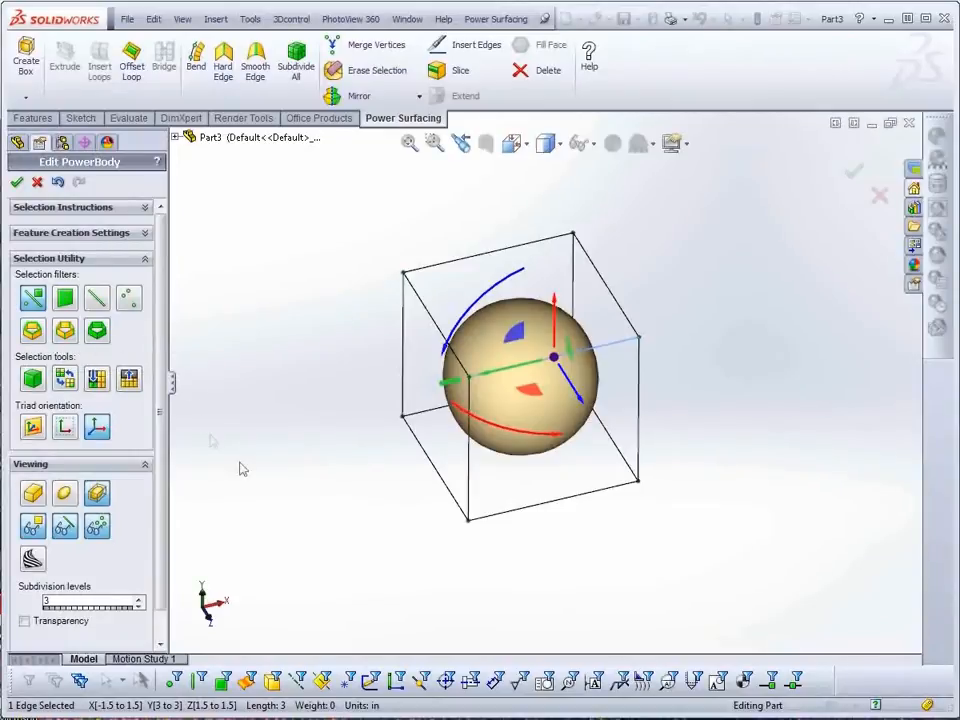
{"action": "key", "text": "s"}
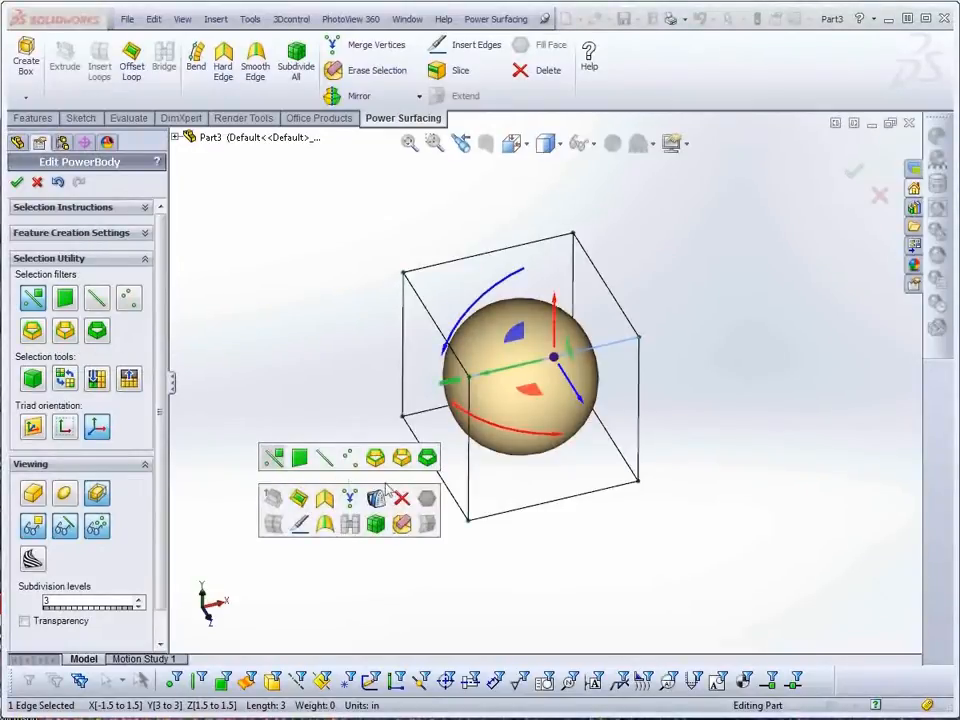
{"action": "left_click", "coordinate": [240, 486]}
Extrude the box's top face about 2.84 in upward, tapering it with a scale of 0.47 and a twist of about -0.2°
{"action": "middle_click_drag", "start_coordinate": [426, 529], "coordinate": [413, 599], "text": "ctrl"}
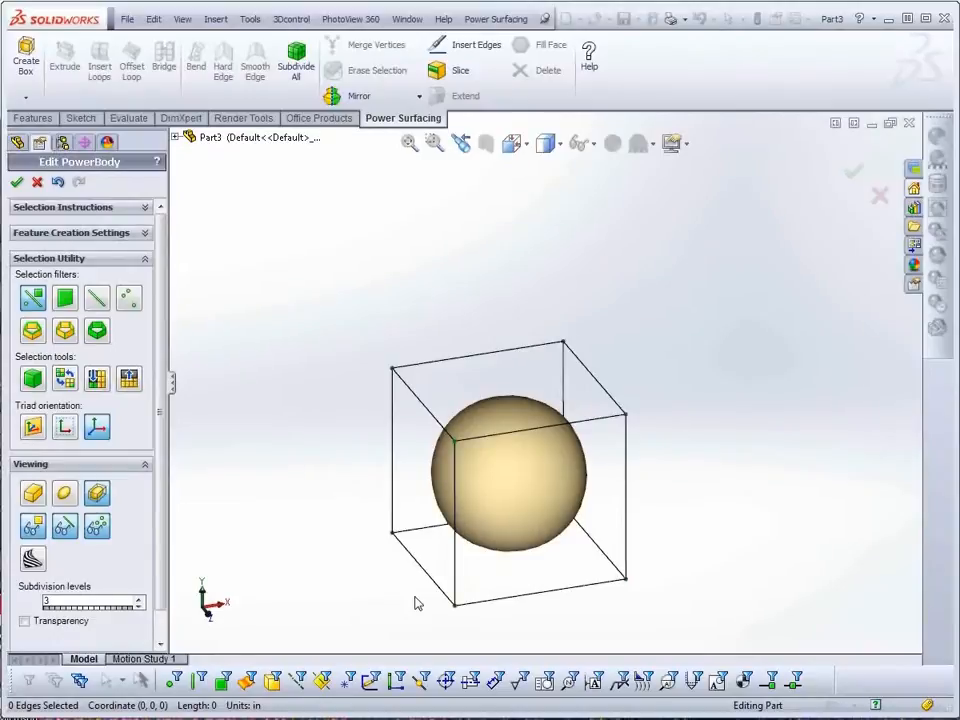
{"action": "left_click", "coordinate": [520, 450]}
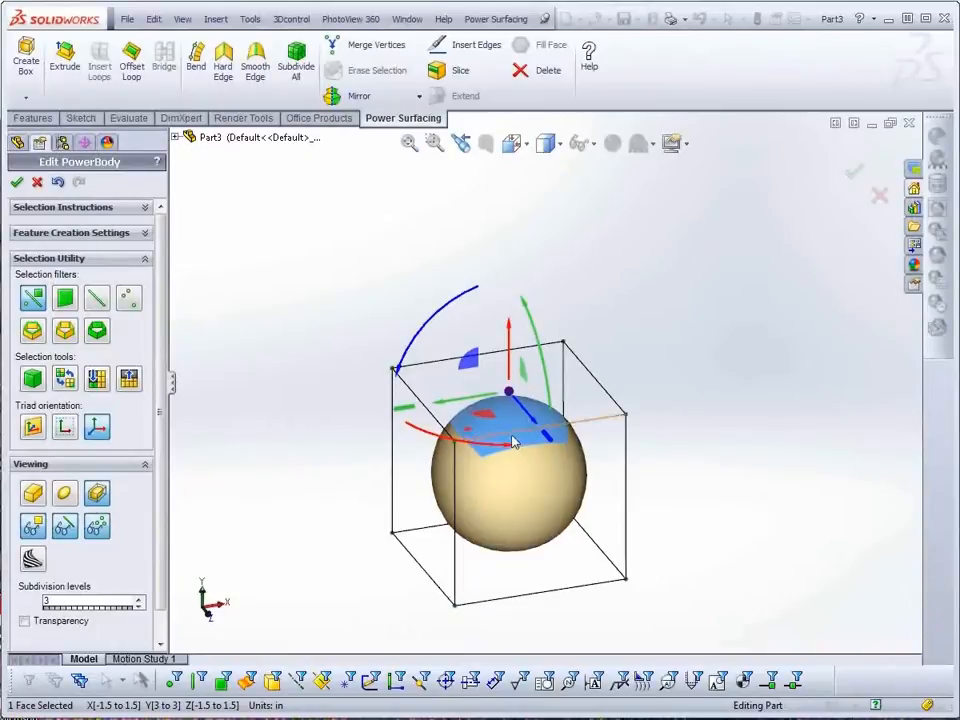
{"action": "right_click", "coordinate": [686, 460]}
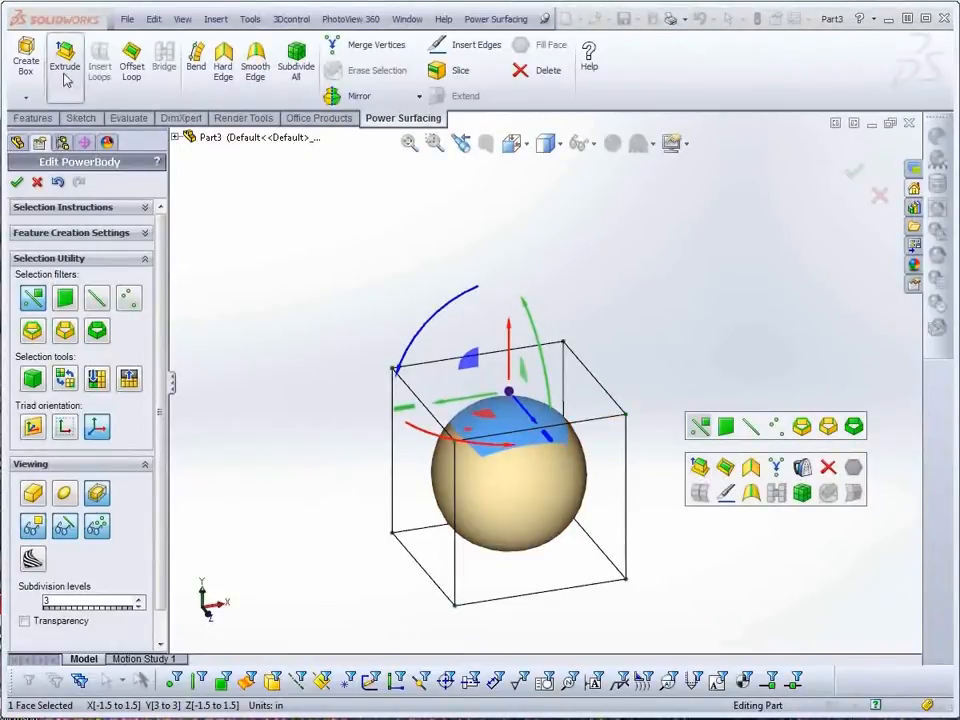
{"action": "left_click", "coordinate": [698, 466]}
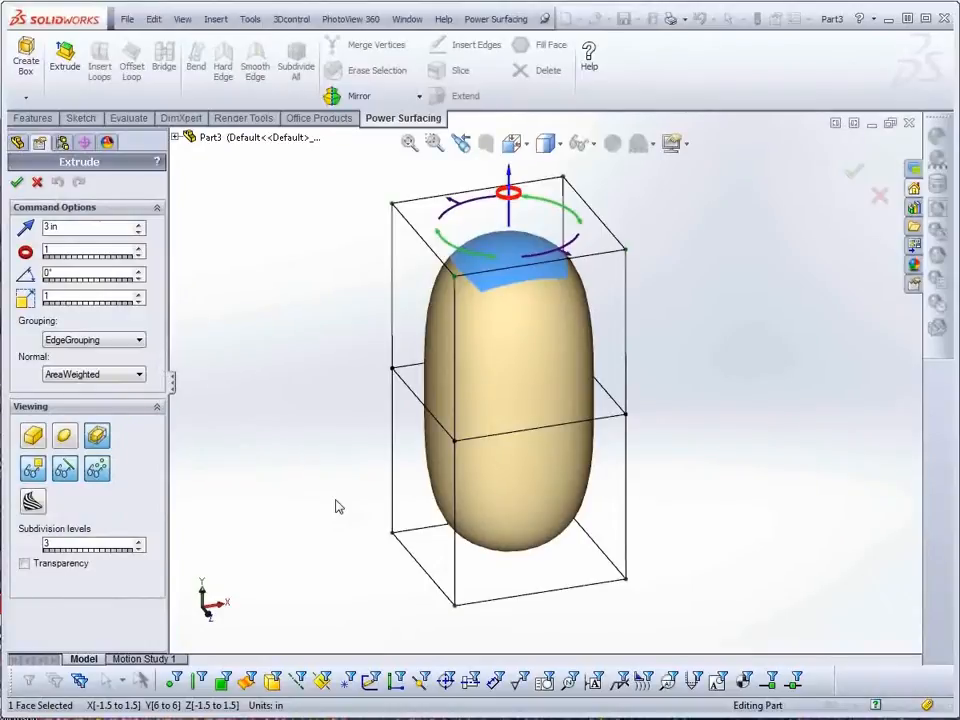
{"action": "scroll", "coordinate": [345, 512], "scroll_direction": "up", "scroll_amount": 1}
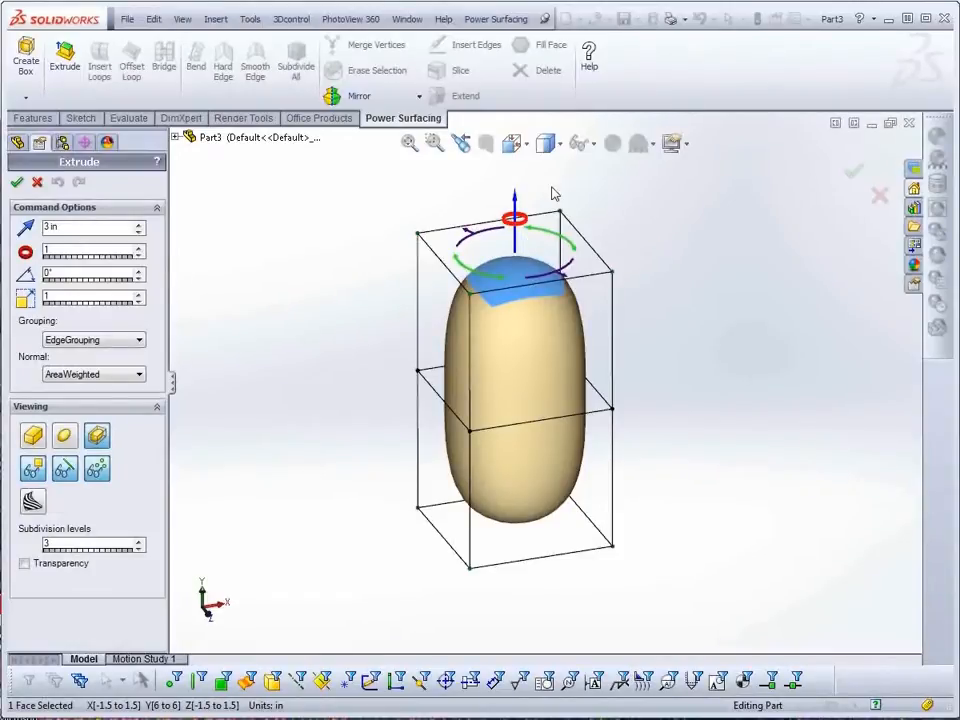
{"action": "mouse_move", "coordinate": [514, 197]}
{"action": "left_mouse_down"}
{"action": "mouse_move", "coordinate": [517, 148]}
{"action": "mouse_move", "coordinate": [512, 300]}
{"action": "mouse_move", "coordinate": [513, 214]}
{"action": "left_mouse_up"}
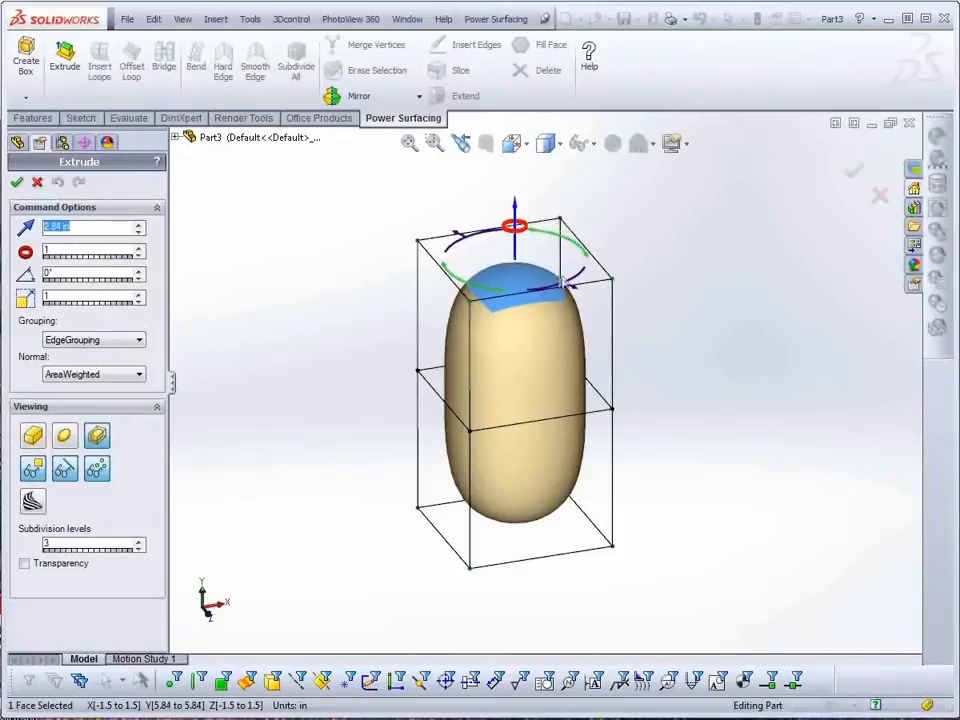
{"action": "left_click_drag", "start_coordinate": [563, 283], "coordinate": [540, 225]}
{"action": "left_click_drag", "start_coordinate": [580, 262], "coordinate": [583, 252]}
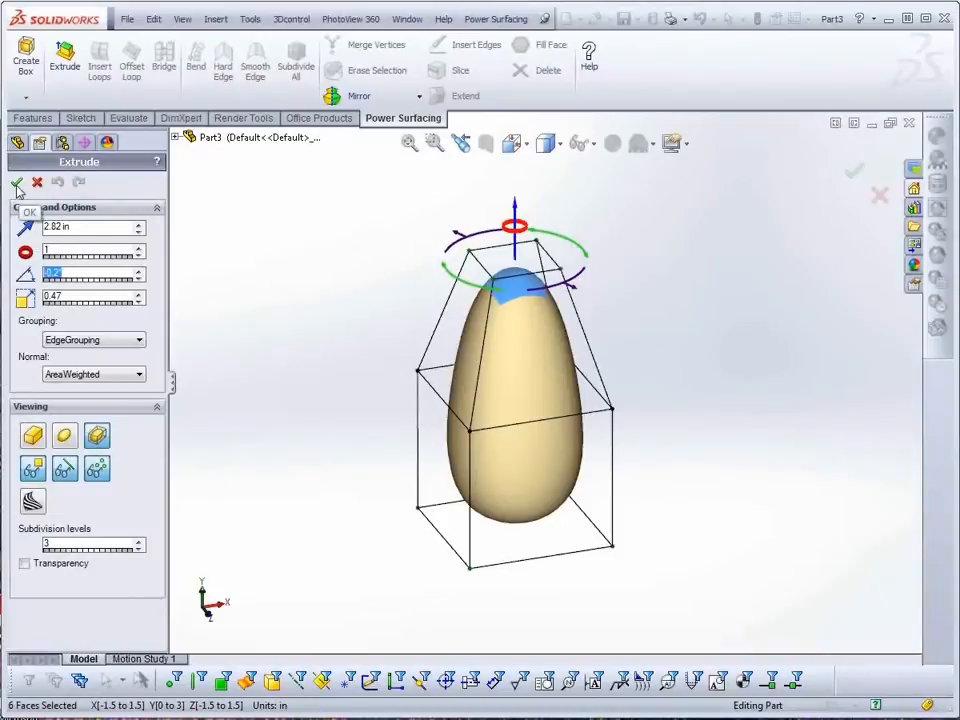
{"action": "left_click", "coordinate": [17, 183]}
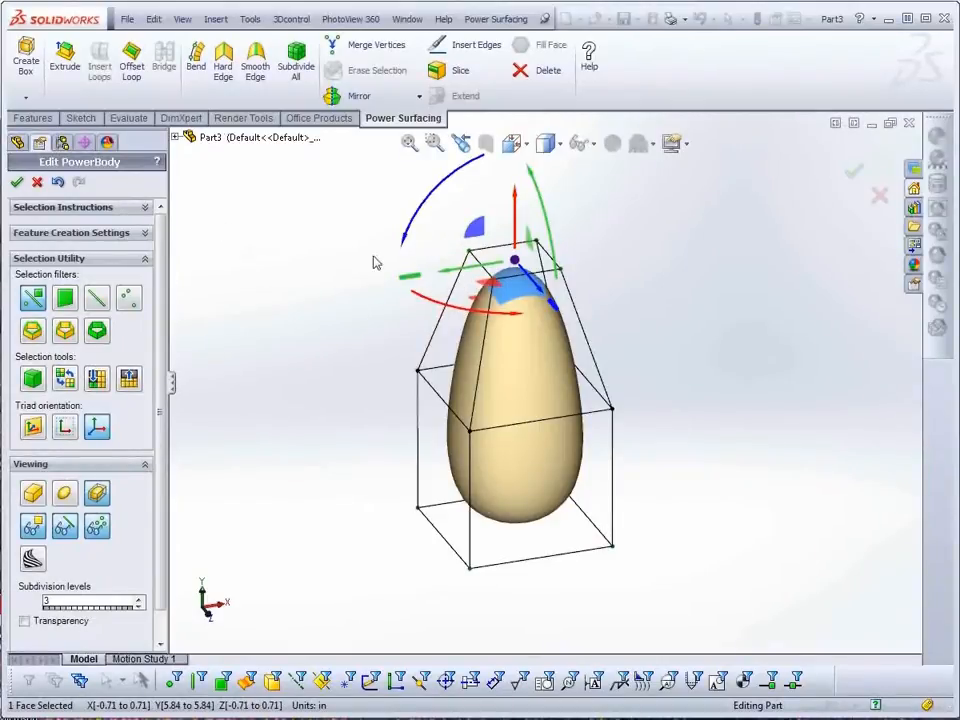
Undo and redo the tapered extrusion, and shift the top face with its triad to a height of about 6.05 in
{"action": "left_click", "coordinate": [58, 183]}
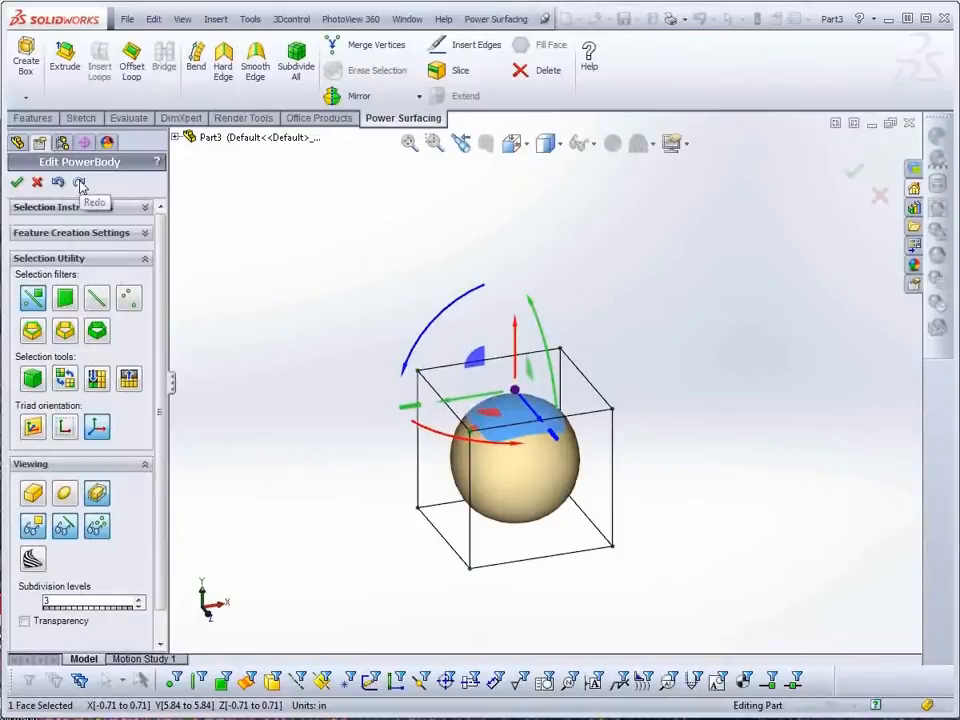
{"action": "left_click", "coordinate": [80, 184]}
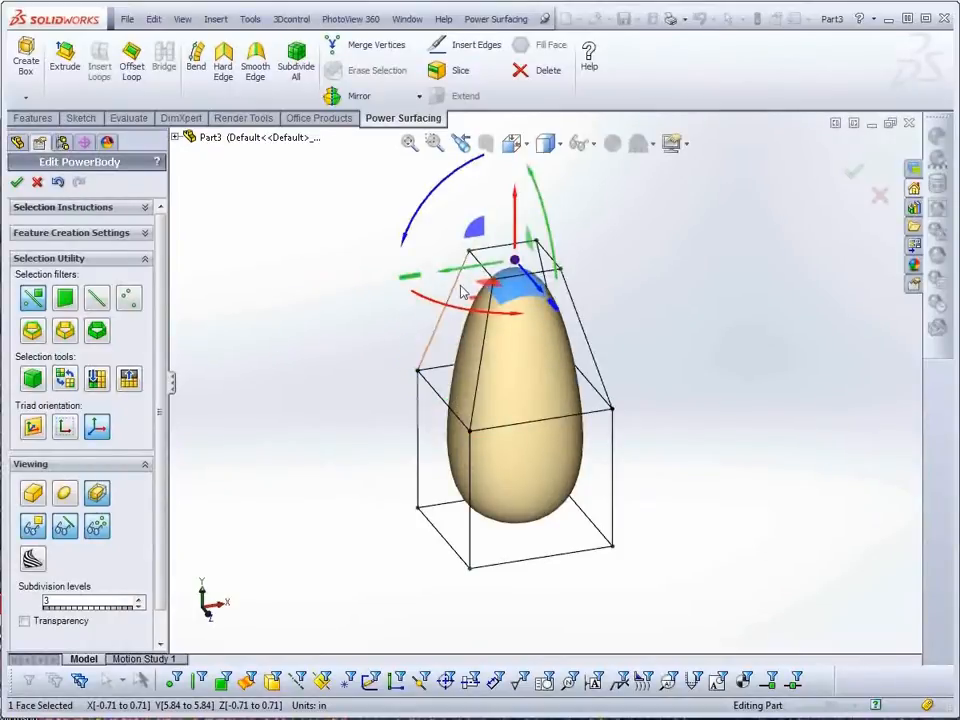
{"action": "mouse_move", "coordinate": [463, 279]}
{"action": "left_mouse_down"}
{"action": "mouse_move", "coordinate": [403, 283]}
{"action": "mouse_move", "coordinate": [462, 278]}
{"action": "left_mouse_up"}
{"action": "mouse_move", "coordinate": [532, 286]}
{"action": "left_mouse_down"}
{"action": "mouse_move", "coordinate": [551, 316]}
{"action": "mouse_move", "coordinate": [532, 292]}
{"action": "left_mouse_up"}
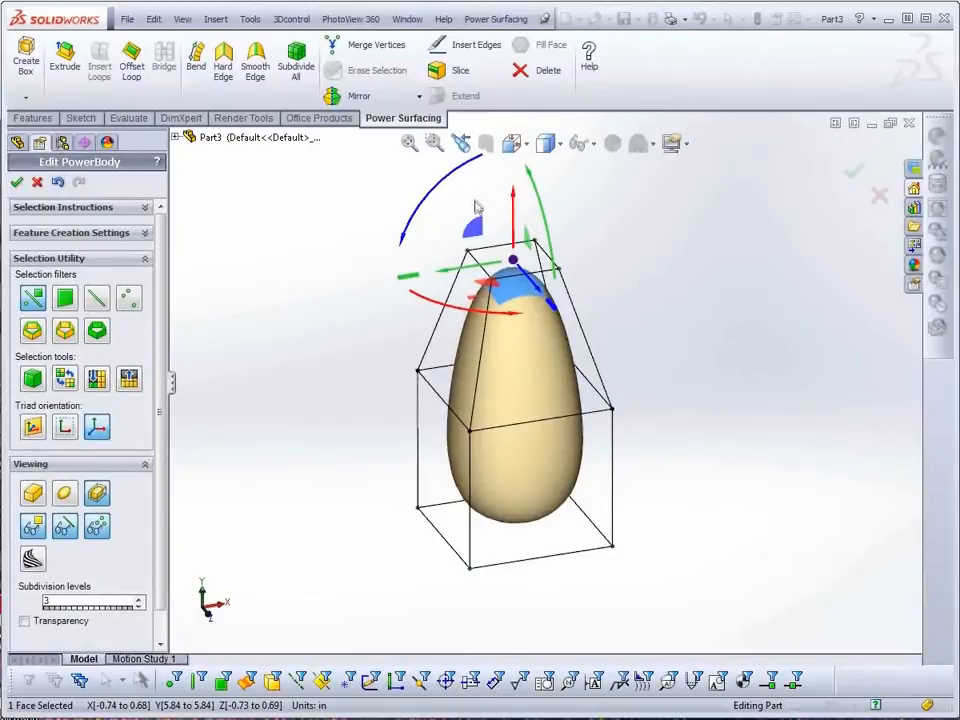
{"action": "left_click_drag", "start_coordinate": [478, 234], "coordinate": [394, 381]}
Select the five faces of the upper section with a selection window and scale them down uniformly to about 2.6 in wide
{"action": "middle_click_drag", "start_coordinate": [328, 446], "coordinate": [340, 366]}
{"action": "left_click_drag", "start_coordinate": [696, 287], "coordinate": [372, 325]}
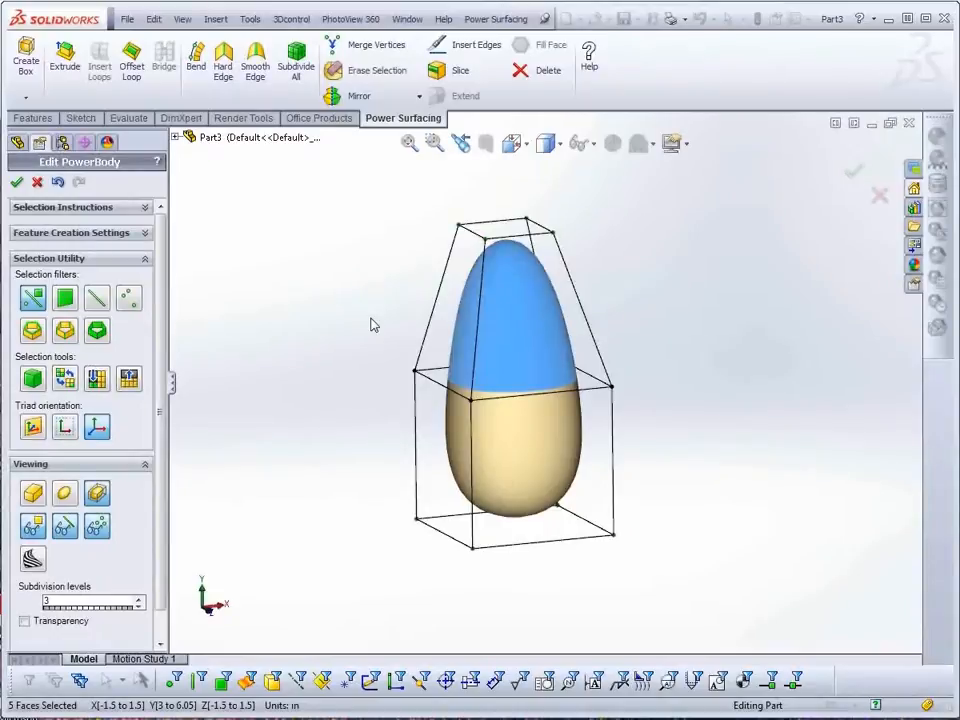
{"action": "left_click_drag", "start_coordinate": [510, 306], "coordinate": [530, 356]}
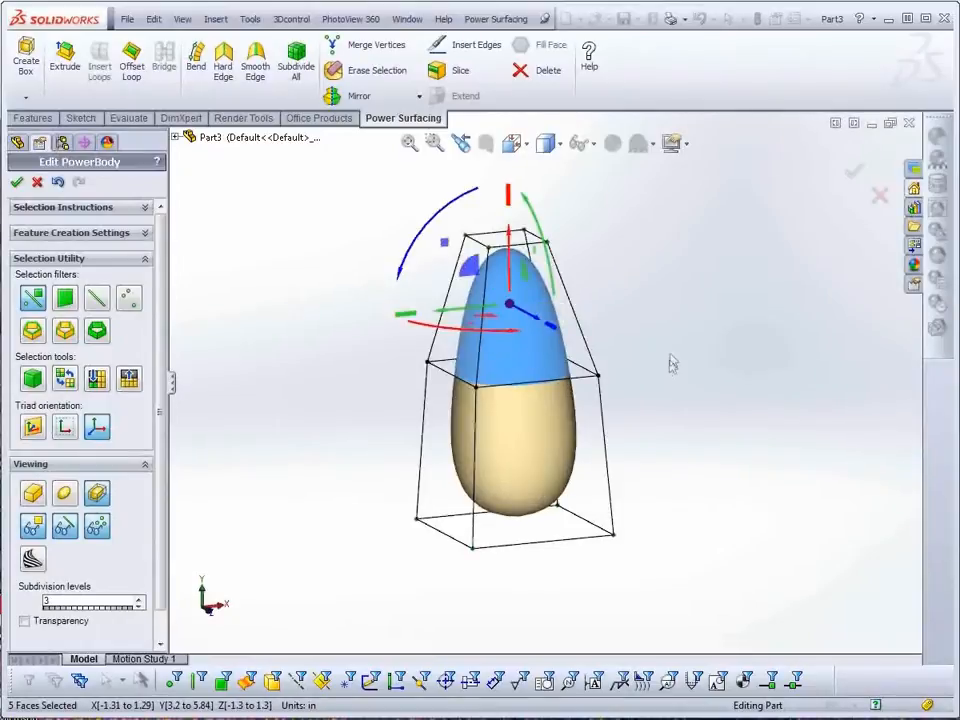
Pick a top corner vertex, replace it with the top face, show the shortcut toolbar for that face and clear the selection
{"action": "middle_click_drag", "start_coordinate": [656, 360], "coordinate": [634, 362]}
{"action": "left_click", "coordinate": [542, 263]}
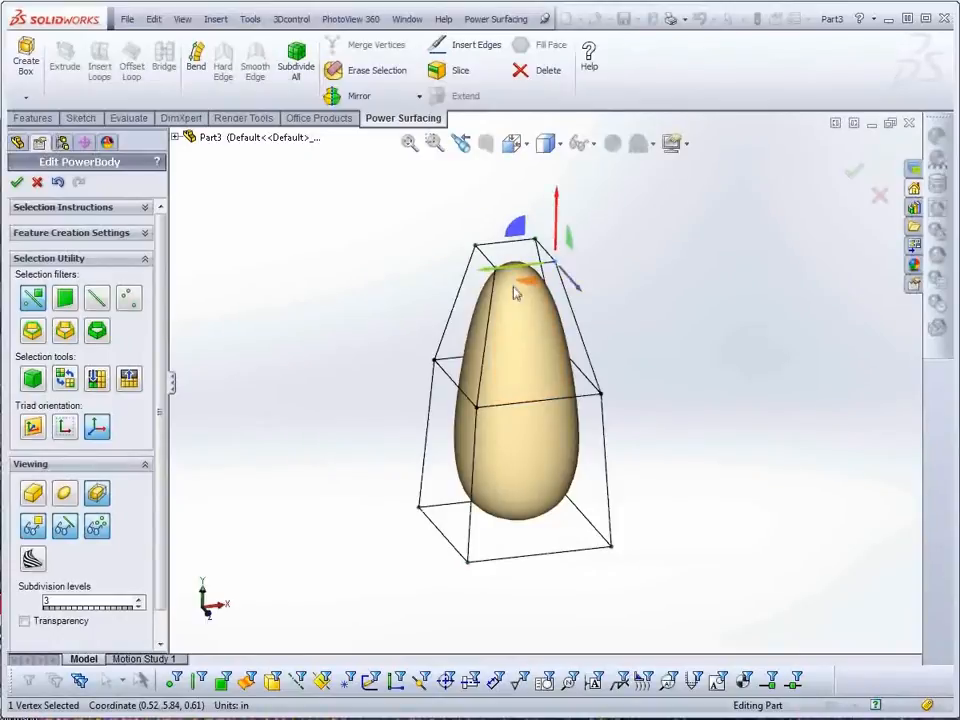
{"action": "left_click", "coordinate": [608, 321]}
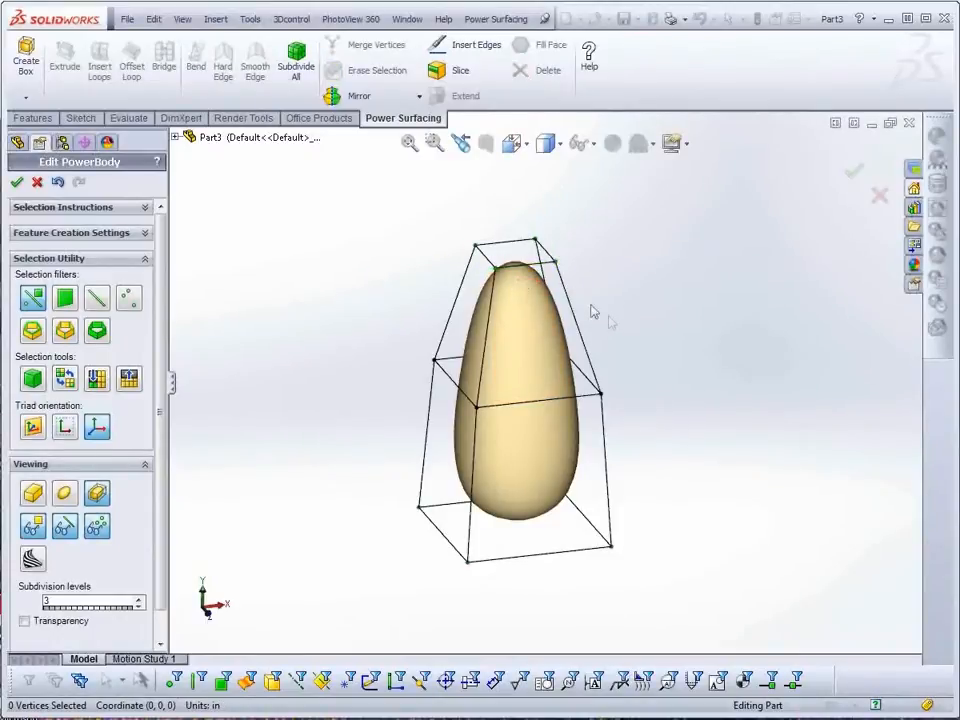
{"action": "left_click", "coordinate": [521, 283]}
{"action": "mouse_move", "coordinate": [658, 366]}
{"action": "middle_mouse_down"}
{"action": "mouse_move", "coordinate": [641, 353]}
{"action": "mouse_move", "coordinate": [723, 435]}
{"action": "mouse_move", "coordinate": [667, 373]}
{"action": "middle_mouse_up"}
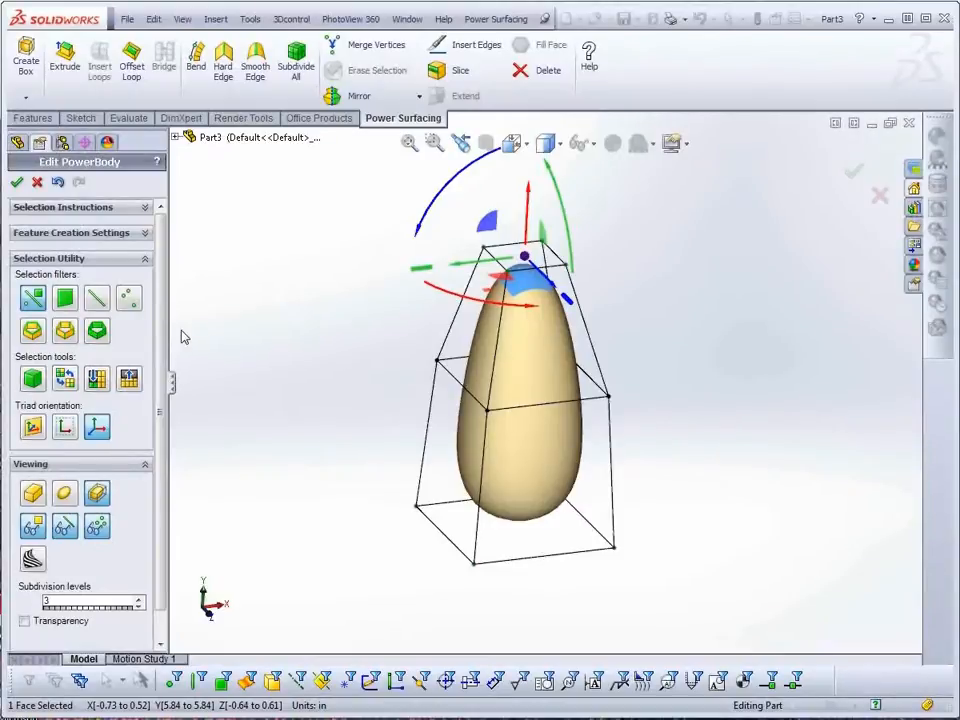
{"action": "key", "text": "s"}
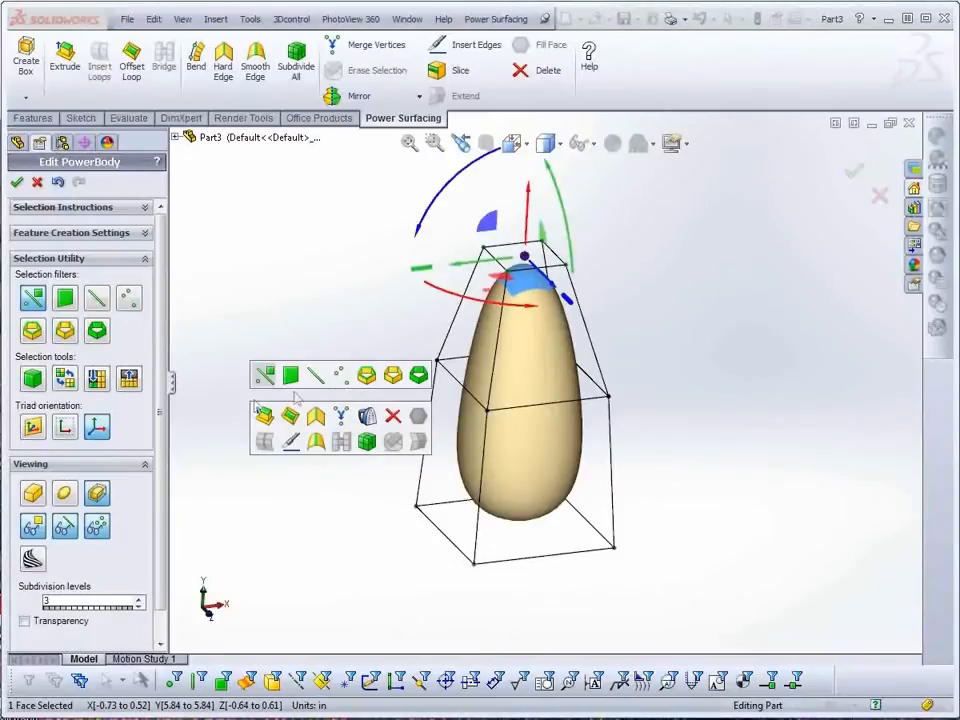
{"action": "left_click", "coordinate": [377, 386]}
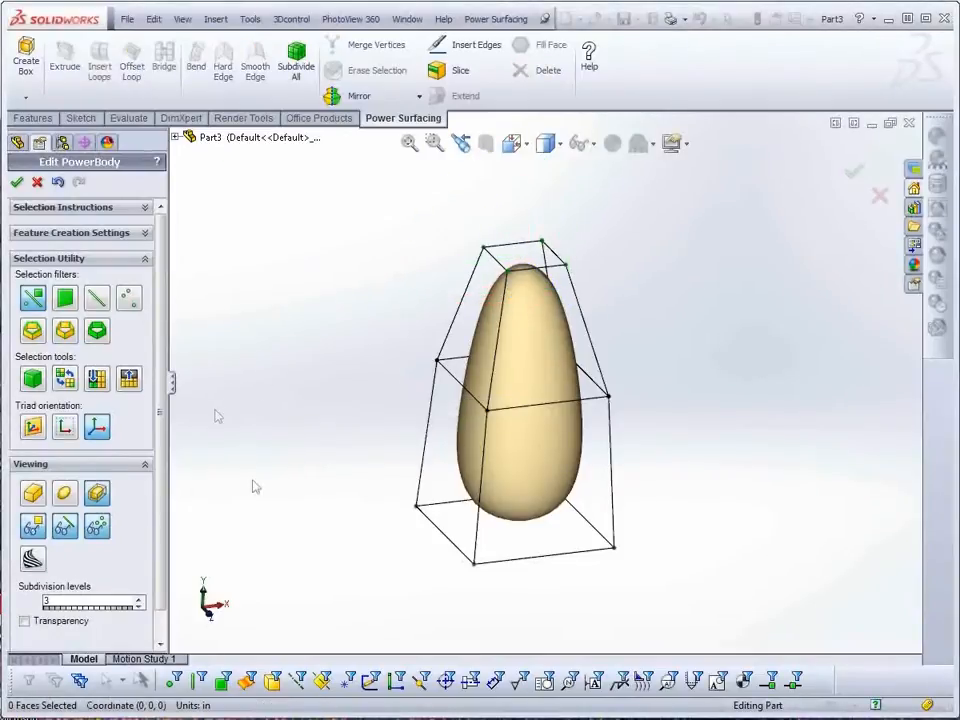
Select the ring of four vertical edges on the lower section and the edge loop running up one corner, clearing each selection
{"action": "left_click", "coordinate": [615, 481]}
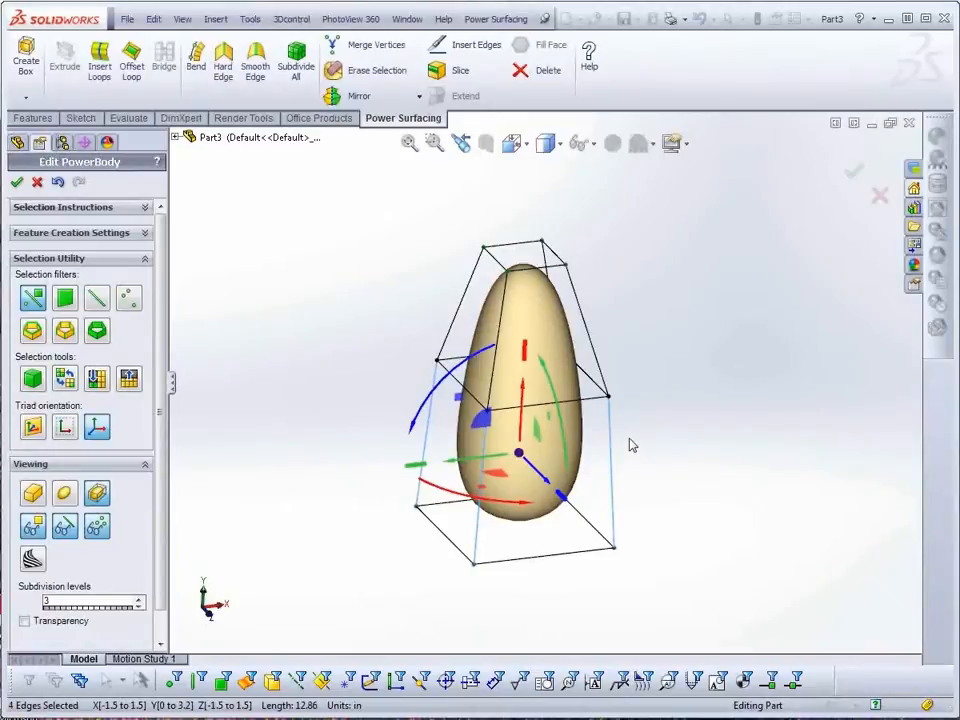
{"action": "left_click", "coordinate": [629, 442]}
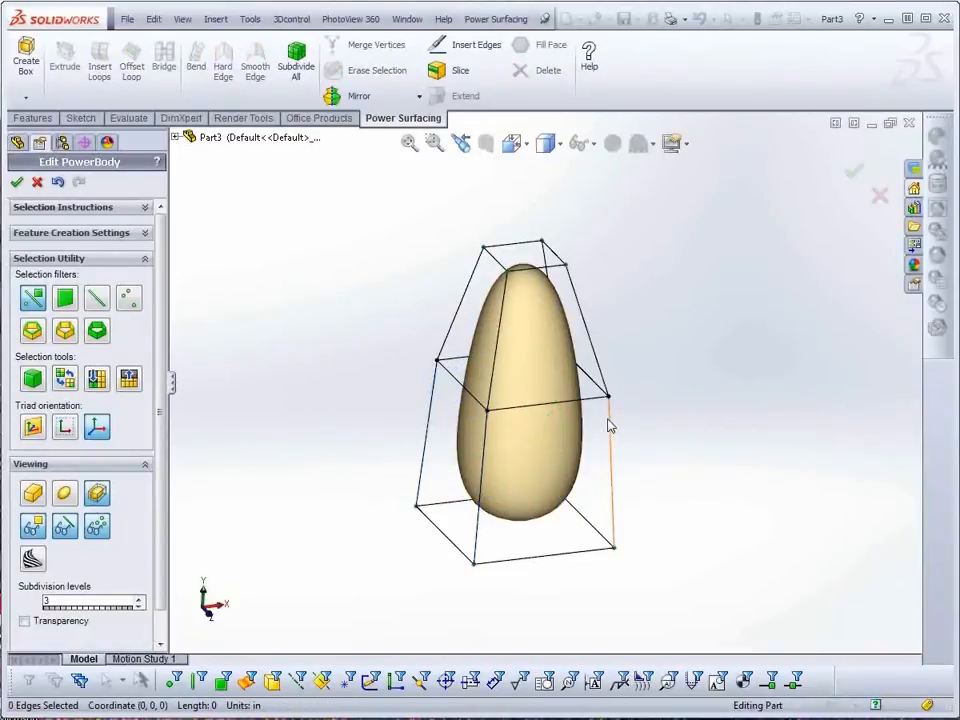
{"action": "left_click", "coordinate": [596, 358]}
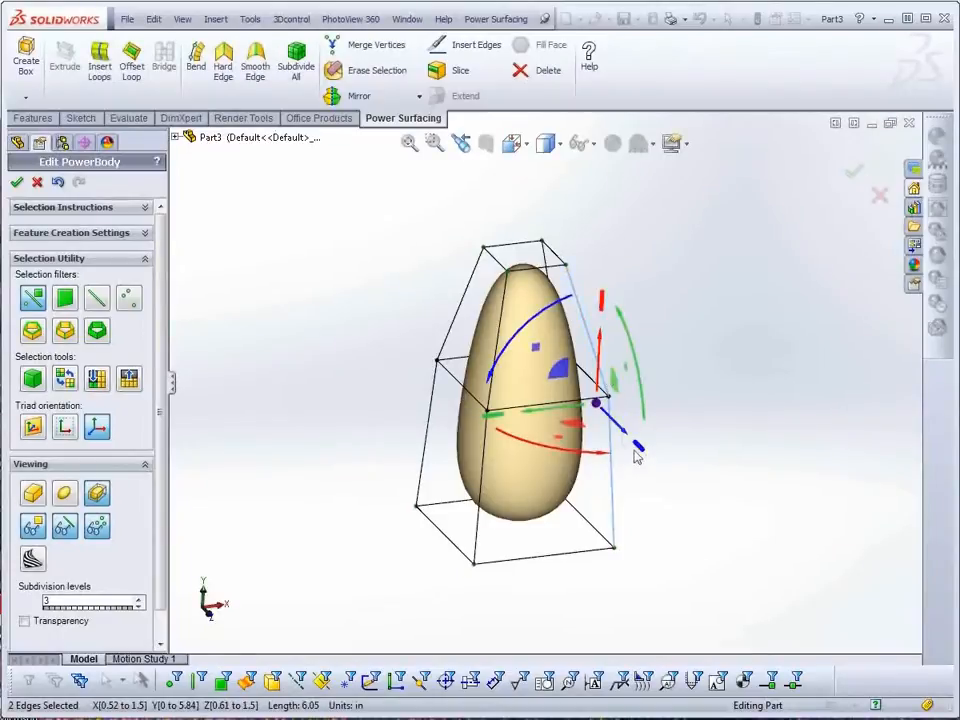
{"action": "left_click", "coordinate": [641, 491]}
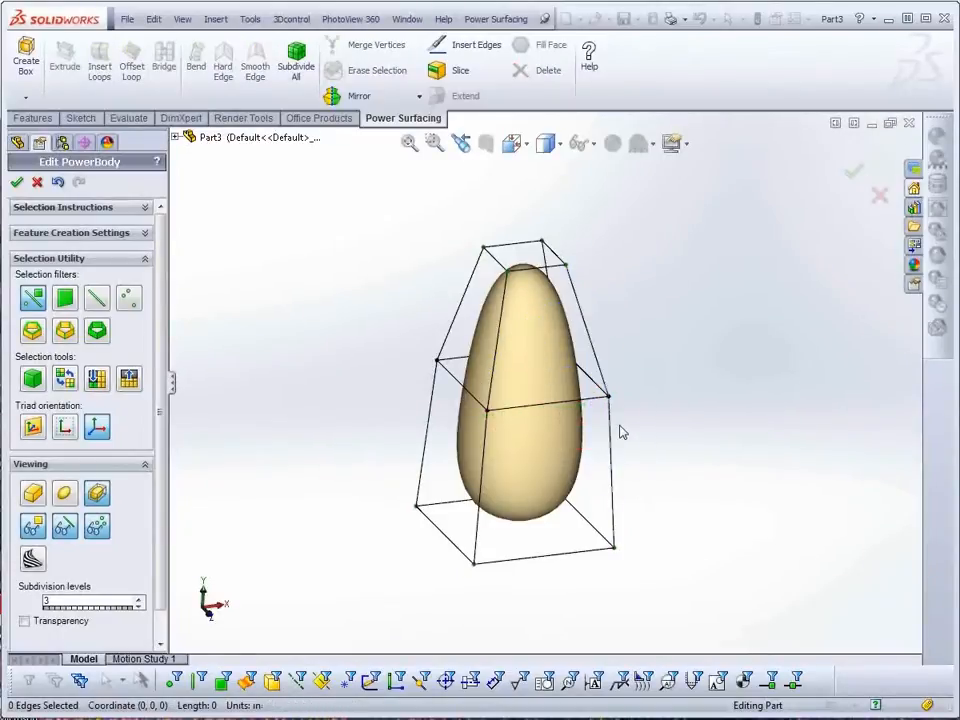
{"action": "left_click", "coordinate": [620, 432]}
{"action": "left_click", "coordinate": [664, 493]}
Select the front face of the lower section, its vertical face loop and the horizontal face loop around the section, and clear the selection
{"action": "left_click", "coordinate": [549, 463]}
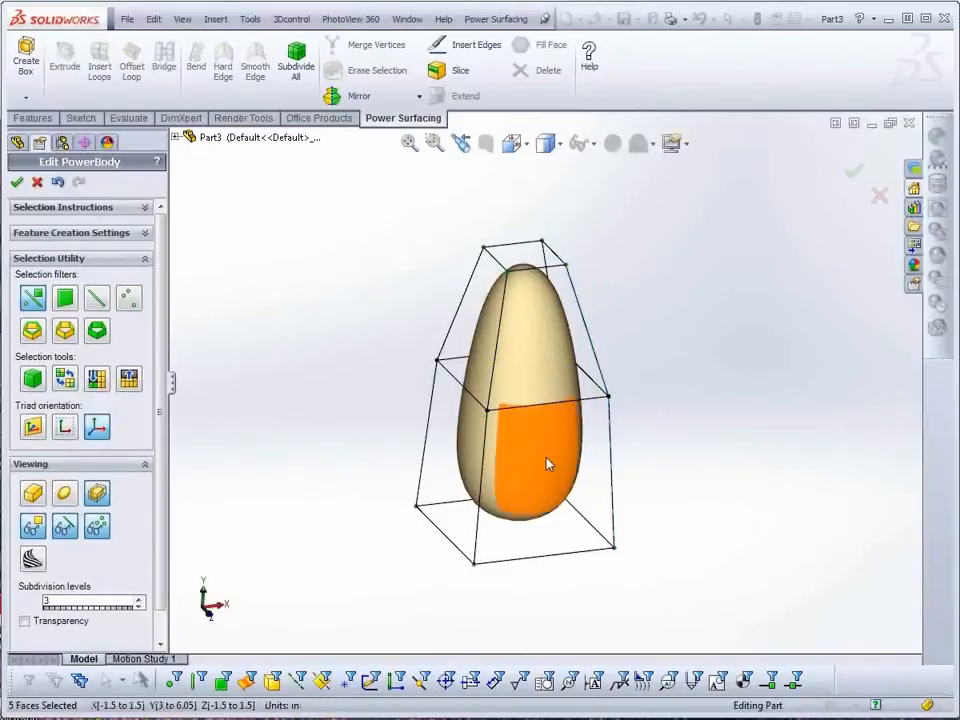
{"action": "left_click", "coordinate": [533, 425]}
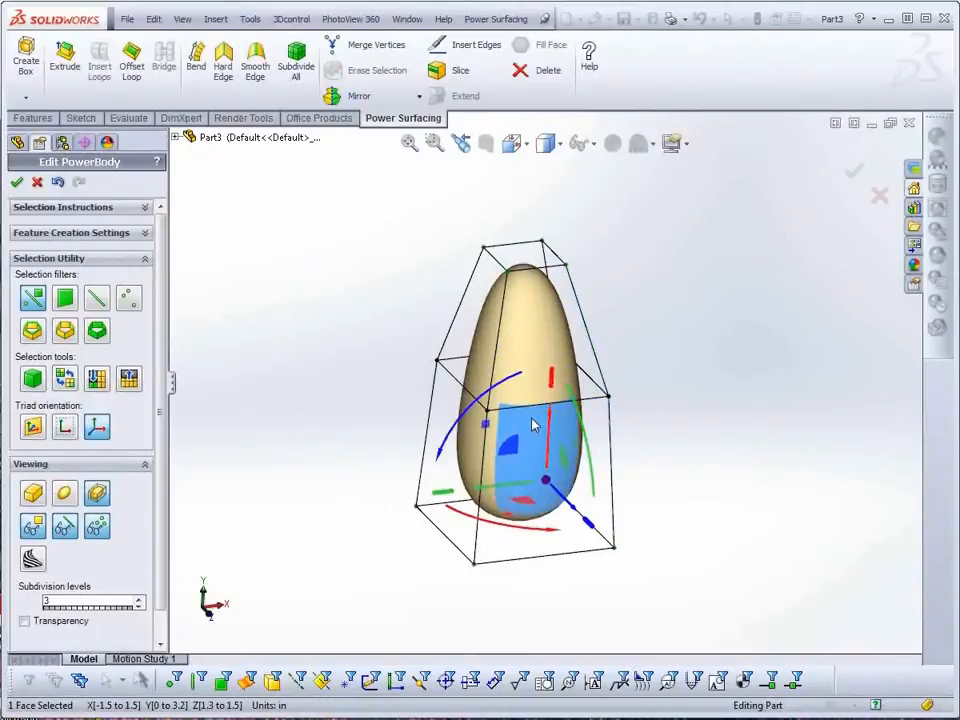
{"action": "double_click", "coordinate": [533, 425]}
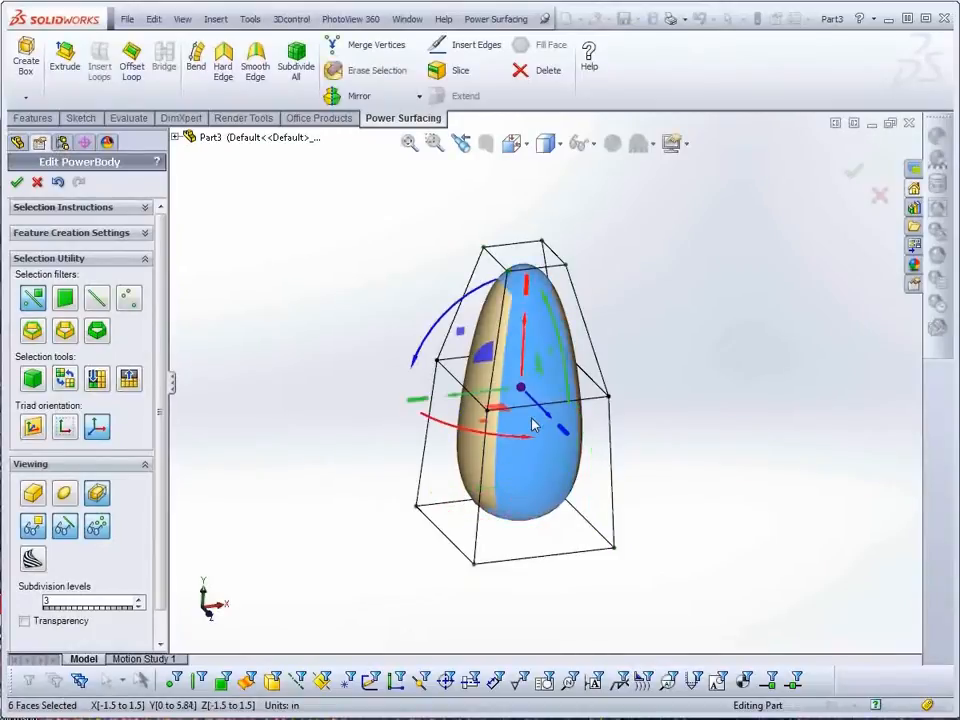
{"action": "left_click", "coordinate": [503, 469]}
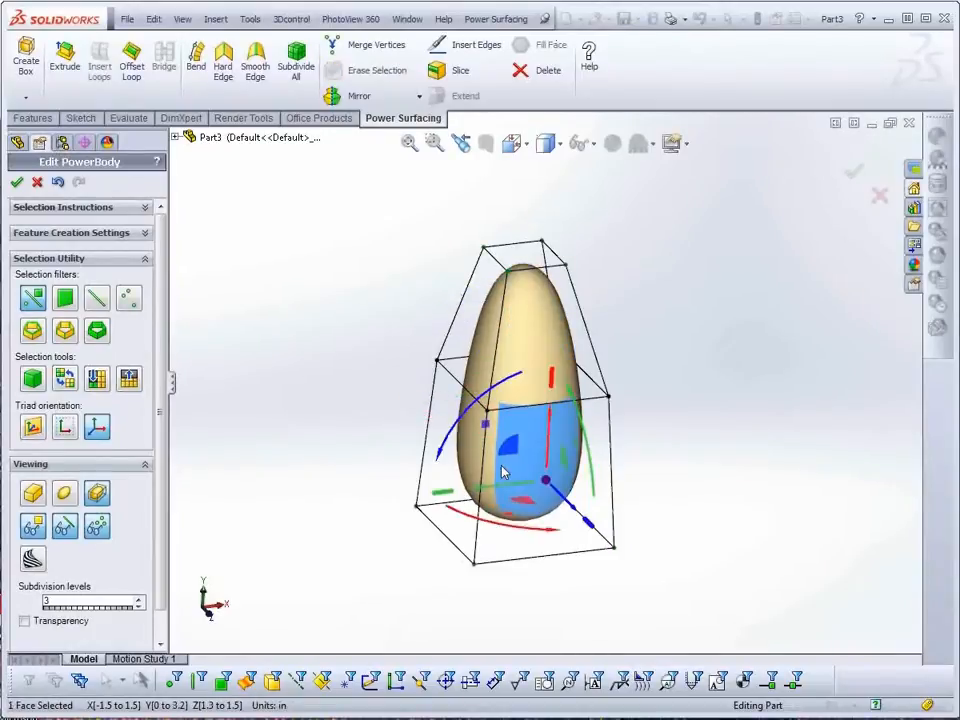
{"action": "double_click", "coordinate": [503, 471]}
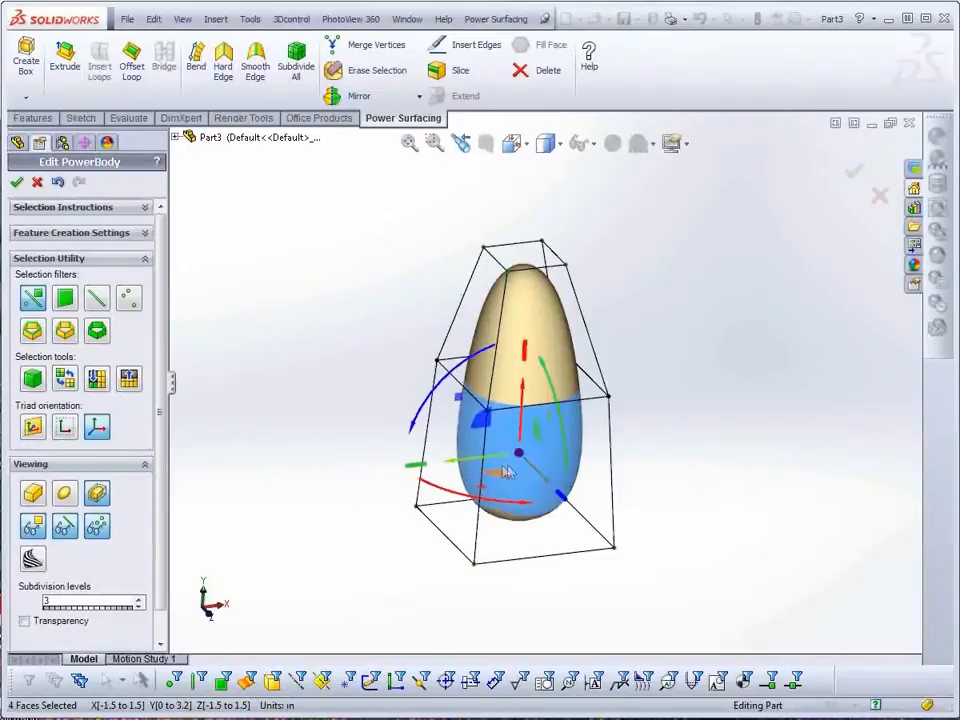
{"action": "left_click", "coordinate": [679, 478]}
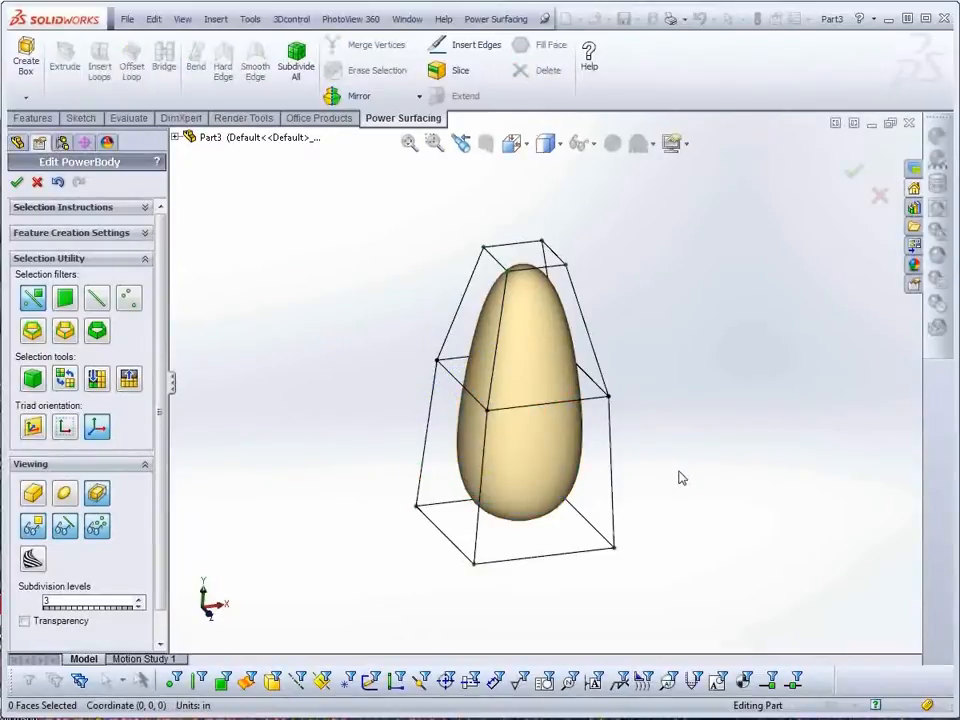
Start Insert Loops on the ring of vertical edges in the lower section with two loops offset by -5%
{"action": "left_click", "coordinate": [614, 480]}
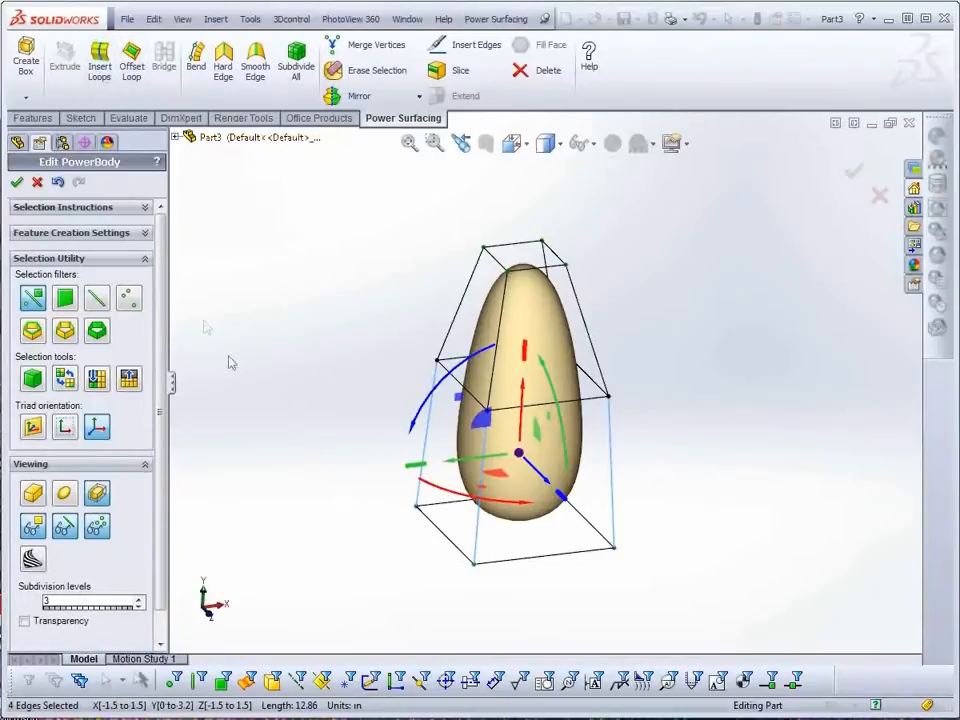
{"action": "key", "text": "s"}
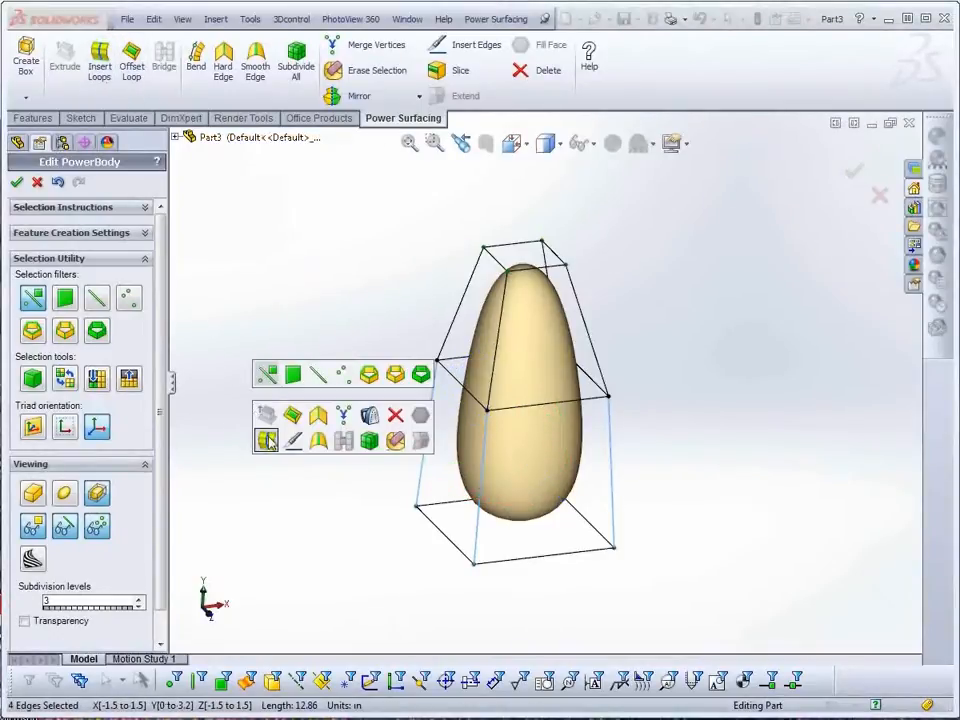
{"action": "left_click", "coordinate": [266, 440]}
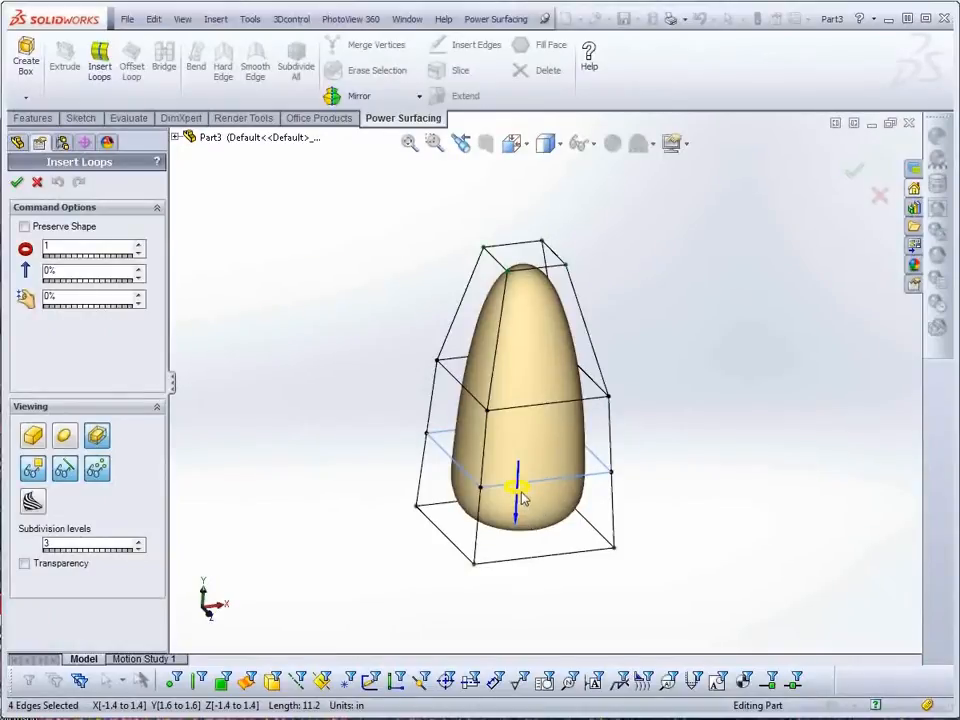
{"action": "left_click_drag", "start_coordinate": [521, 491], "coordinate": [523, 414]}
{"action": "left_click_drag", "start_coordinate": [516, 521], "coordinate": [540, 500]}
{"action": "left_click_drag", "start_coordinate": [518, 452], "coordinate": [550, 452]}
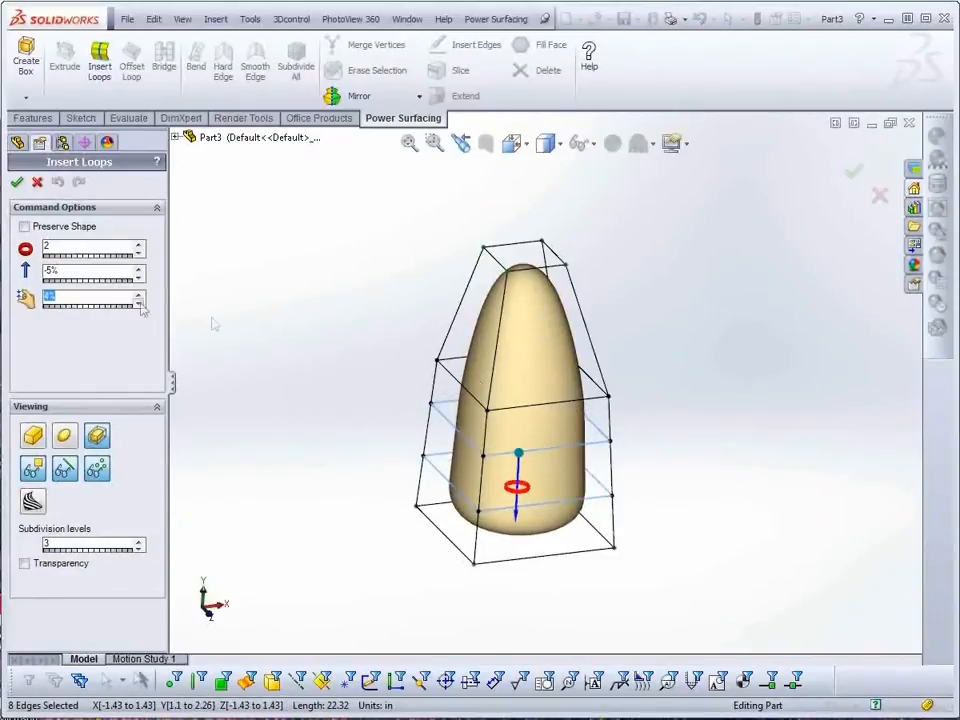
Set the spacing of the inserted loops to 20%, accept them and clear the selection
{"action": "left_click", "coordinate": [72, 296]}
{"action": "left_click_drag", "start_coordinate": [72, 296], "coordinate": [10, 296]}
{"action": "type", "text": "20%"}
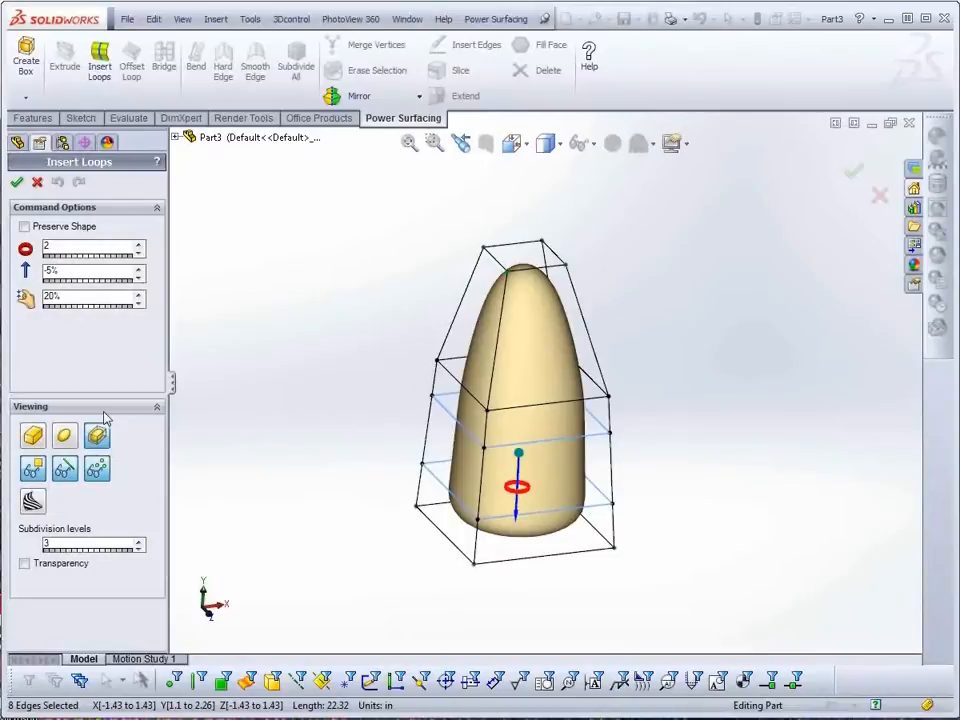
{"action": "left_click", "coordinate": [17, 184]}
{"action": "middle_click_drag", "start_coordinate": [604, 606], "coordinate": [614, 631]}
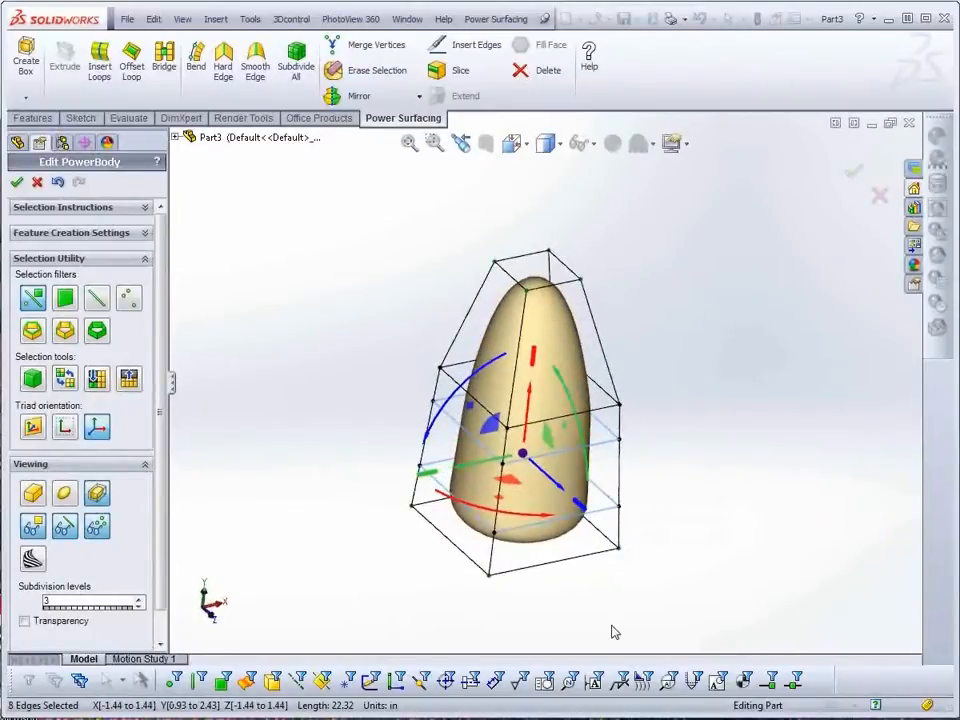
{"action": "key", "text": "Escape"}
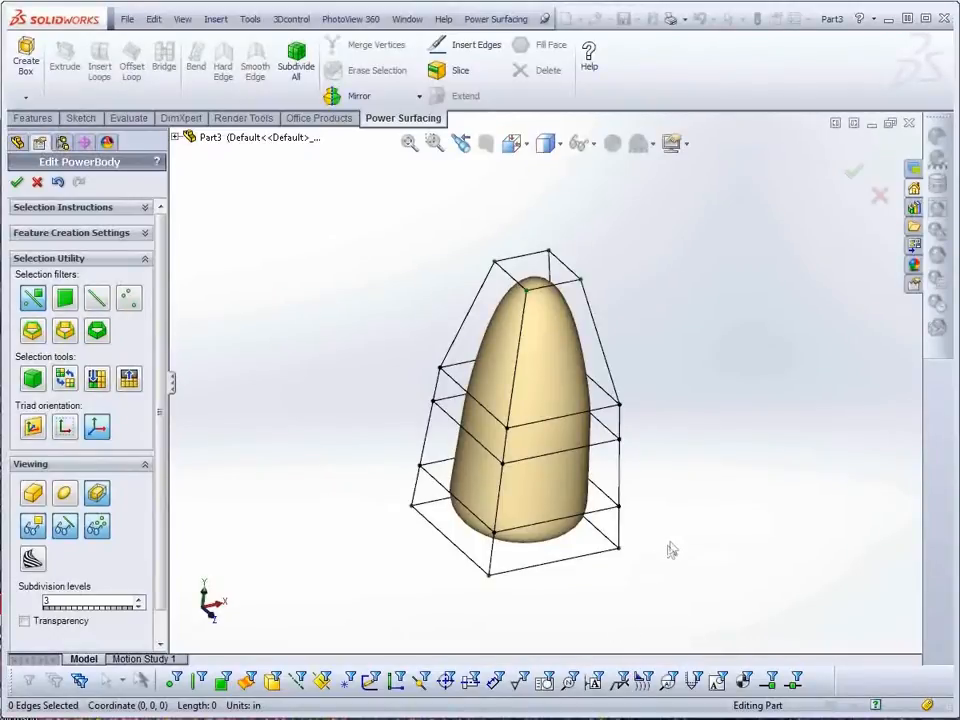
Move the front face between the new loops about 4.92 in outward along Z and the adjacent -X face about 4.09 in outward
{"action": "left_click", "coordinate": [558, 490]}
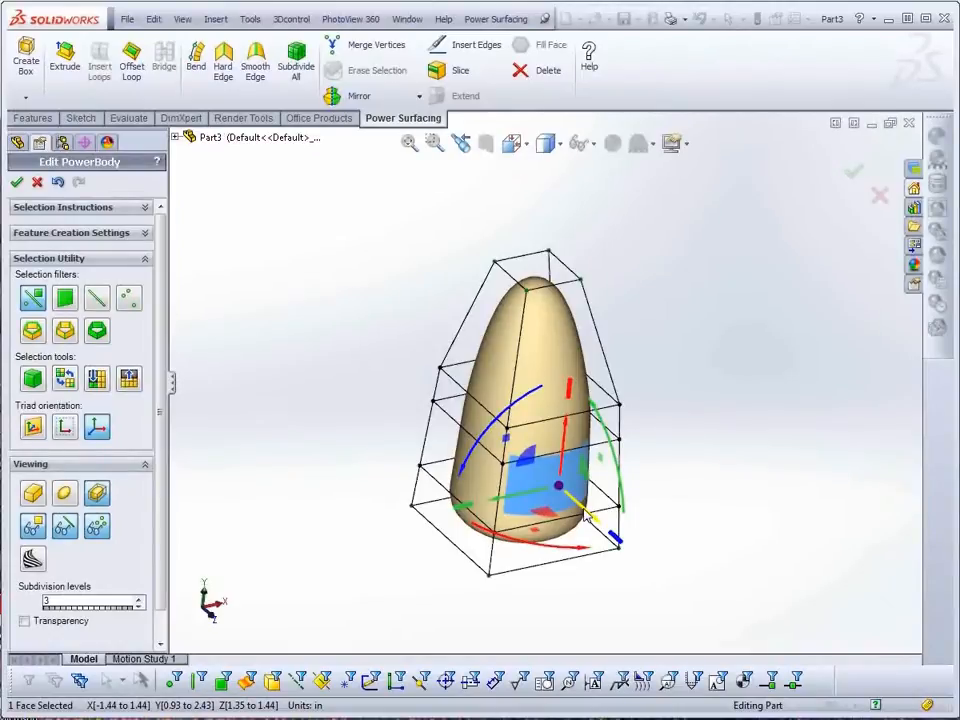
{"action": "left_click_drag", "start_coordinate": [585, 514], "coordinate": [668, 632]}
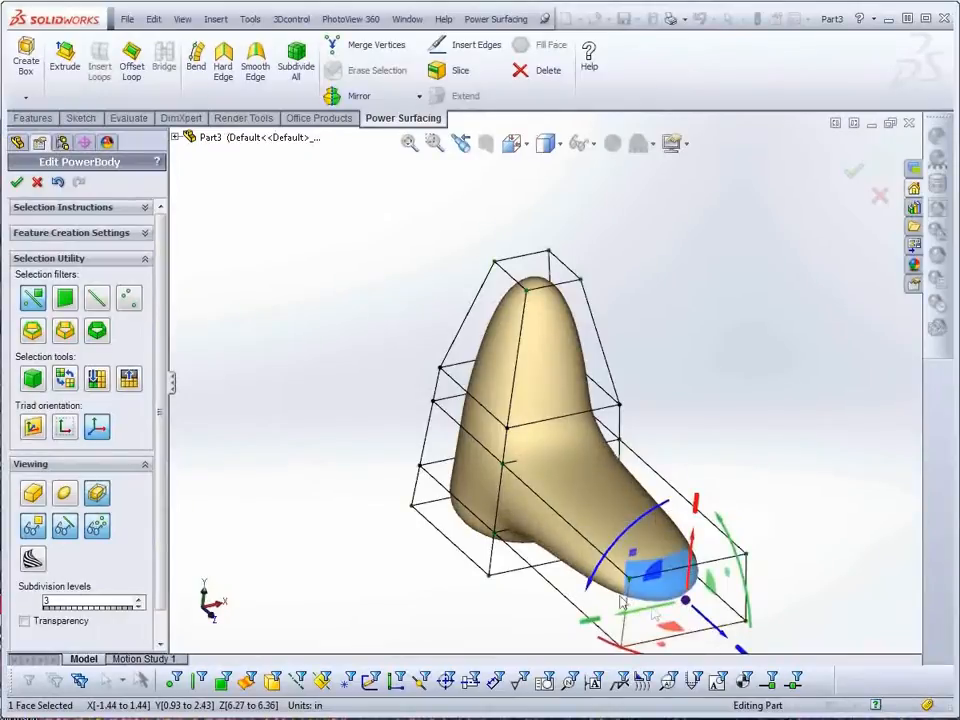
{"action": "left_click", "coordinate": [467, 480]}
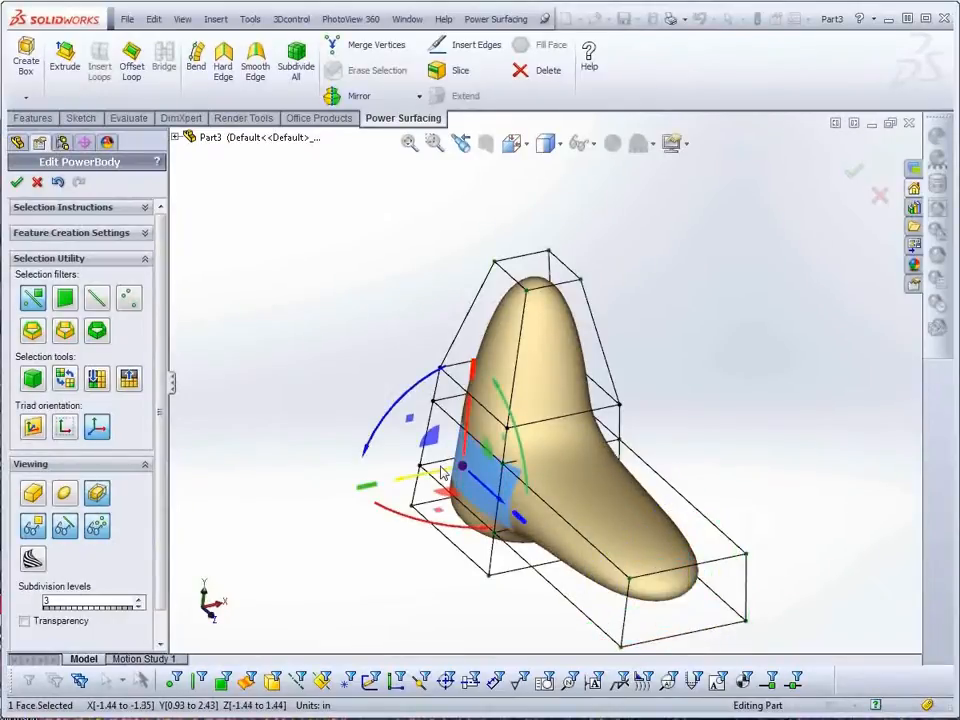
{"action": "left_click_drag", "start_coordinate": [443, 475], "coordinate": [262, 511]}
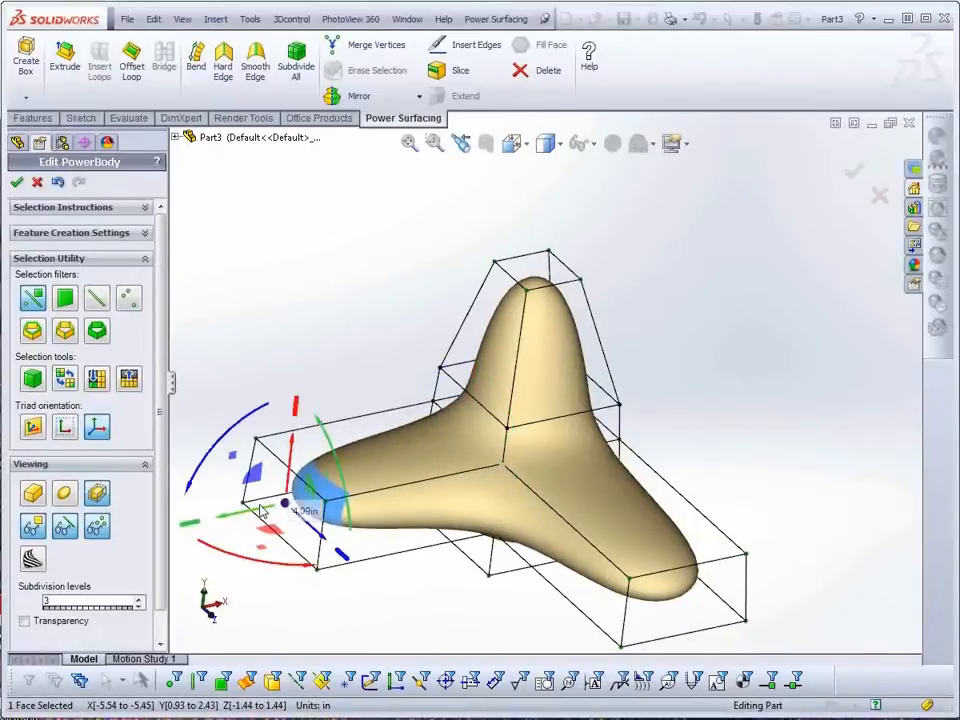
{"action": "left_click", "coordinate": [380, 592]}
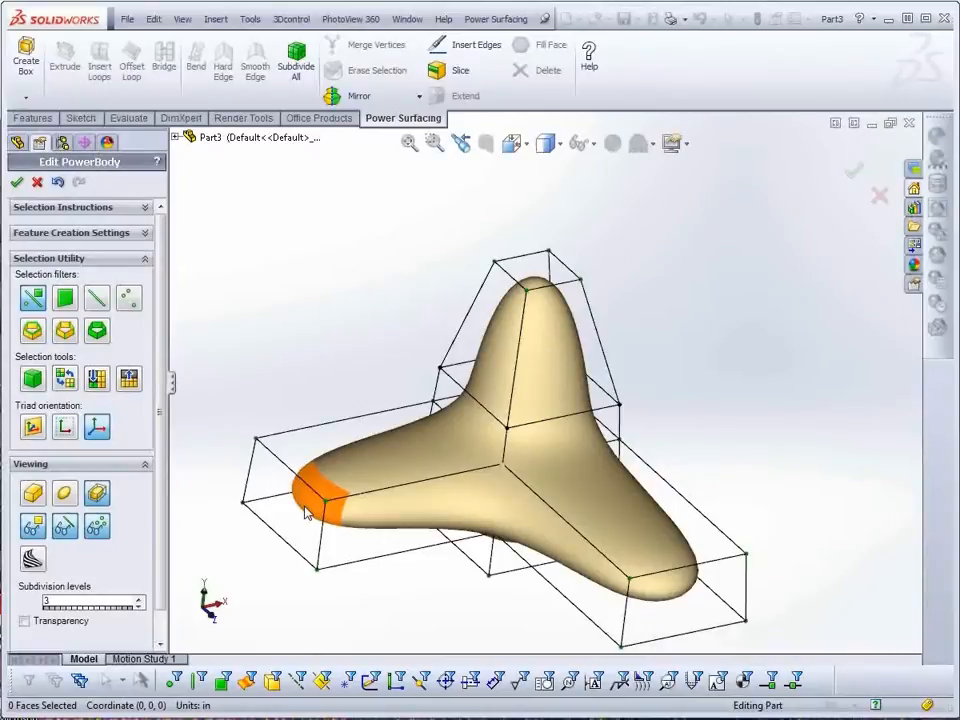
Delete the end face of the arm extending along -X
{"action": "left_click", "coordinate": [307, 512]}
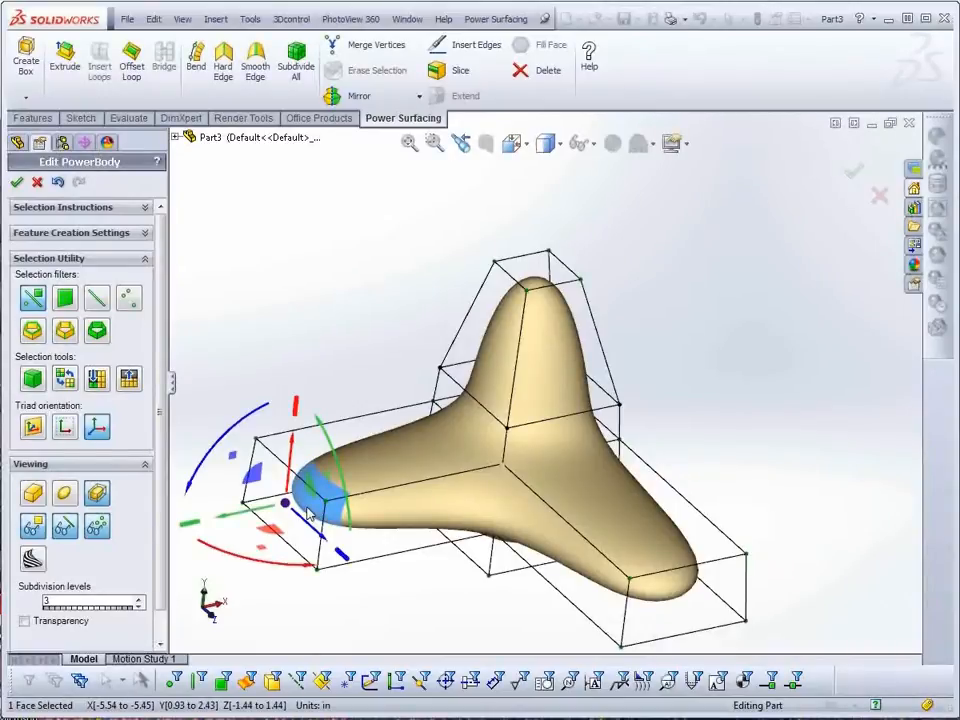
{"action": "key", "text": "s"}
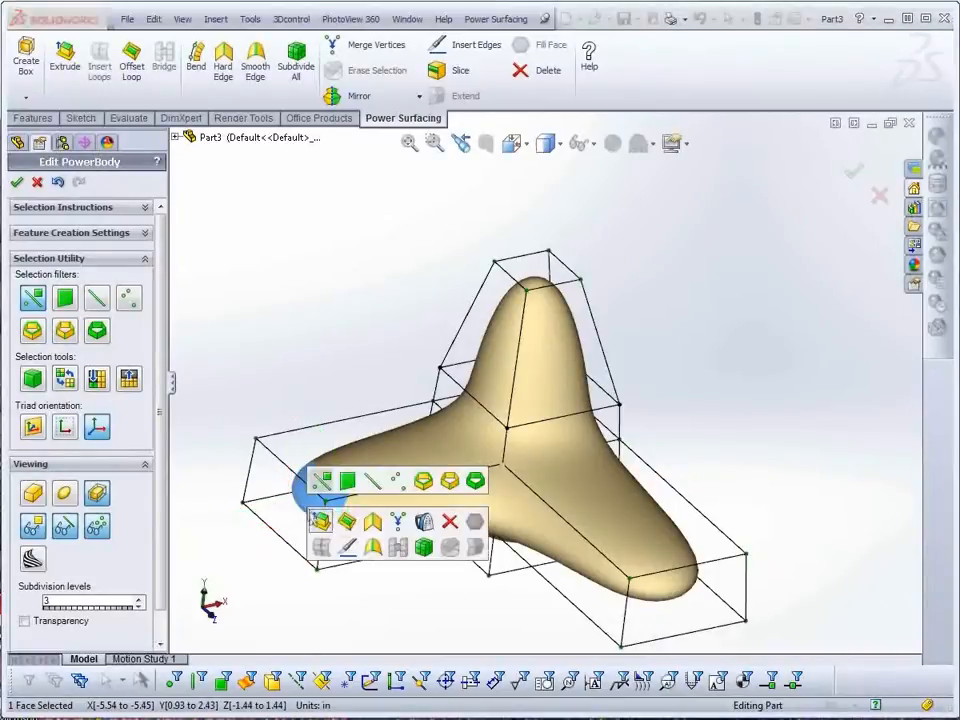
{"action": "left_click", "coordinate": [449, 524]}
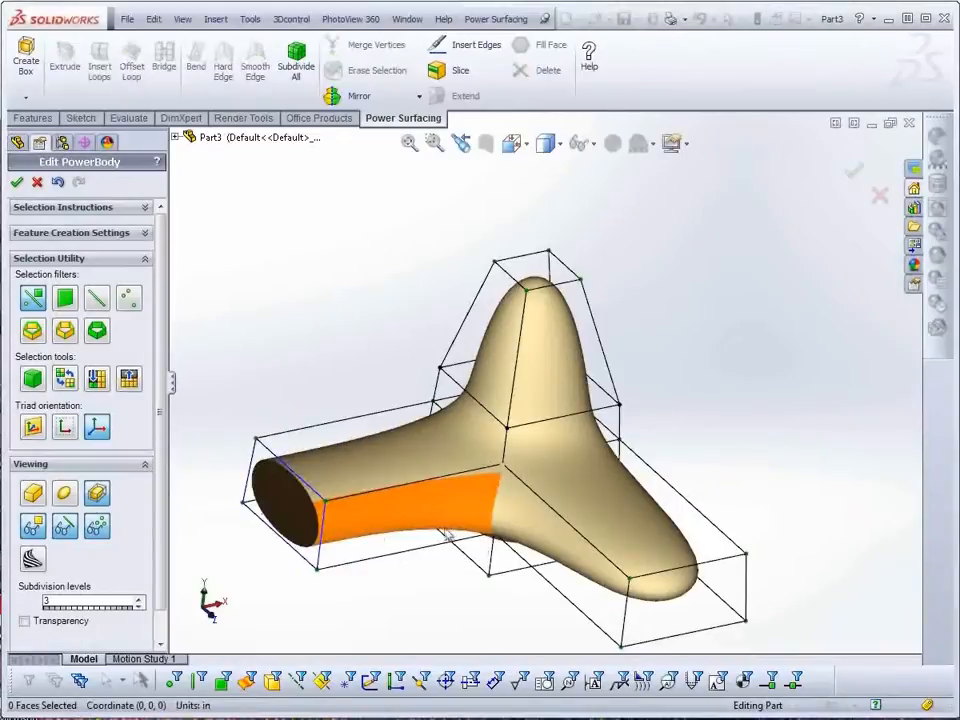
Extend the open end's top edge about 2.64 in upward and about 2.3 in outward, and undo the extensions
{"action": "left_click", "coordinate": [294, 466]}
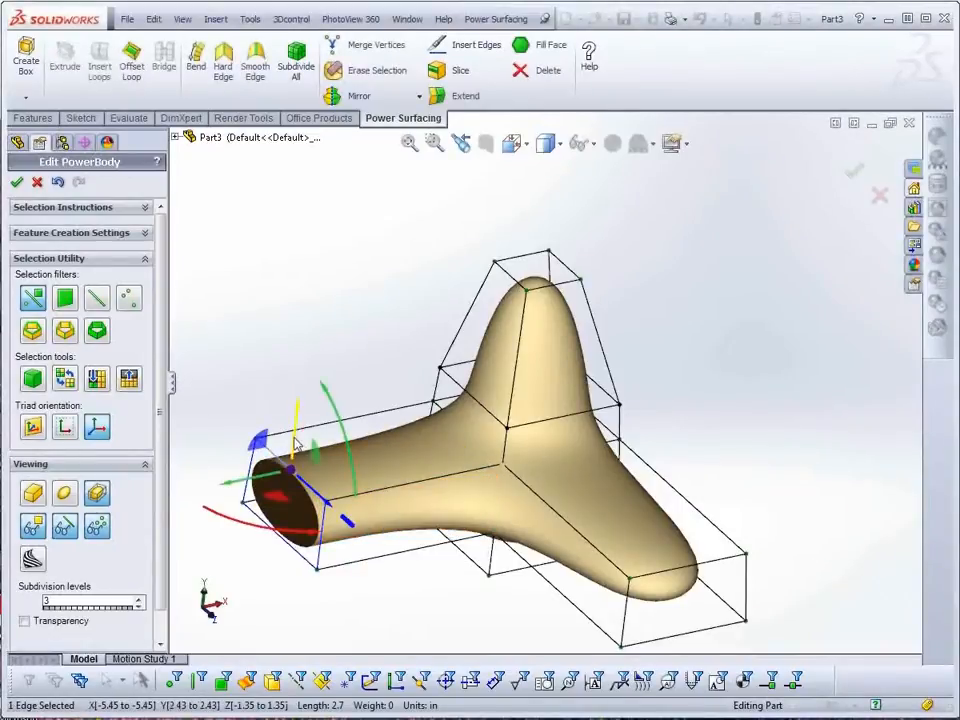
{"action": "left_click_drag", "start_coordinate": [296, 444], "coordinate": [207, 399]}
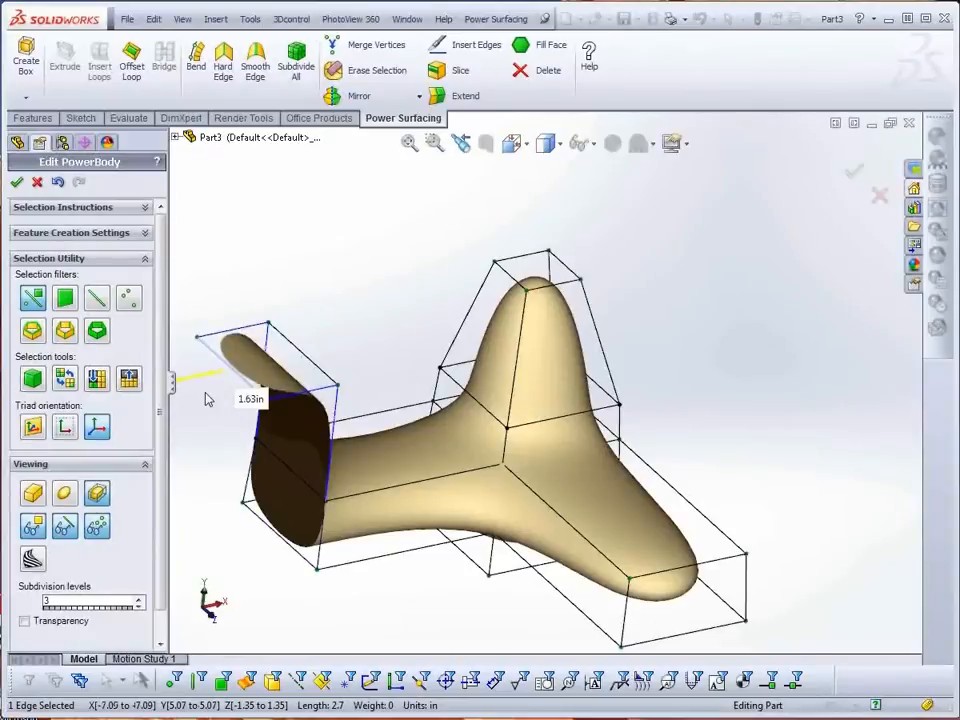
{"action": "middle_click_drag", "start_coordinate": [207, 399], "coordinate": [407, 587]}
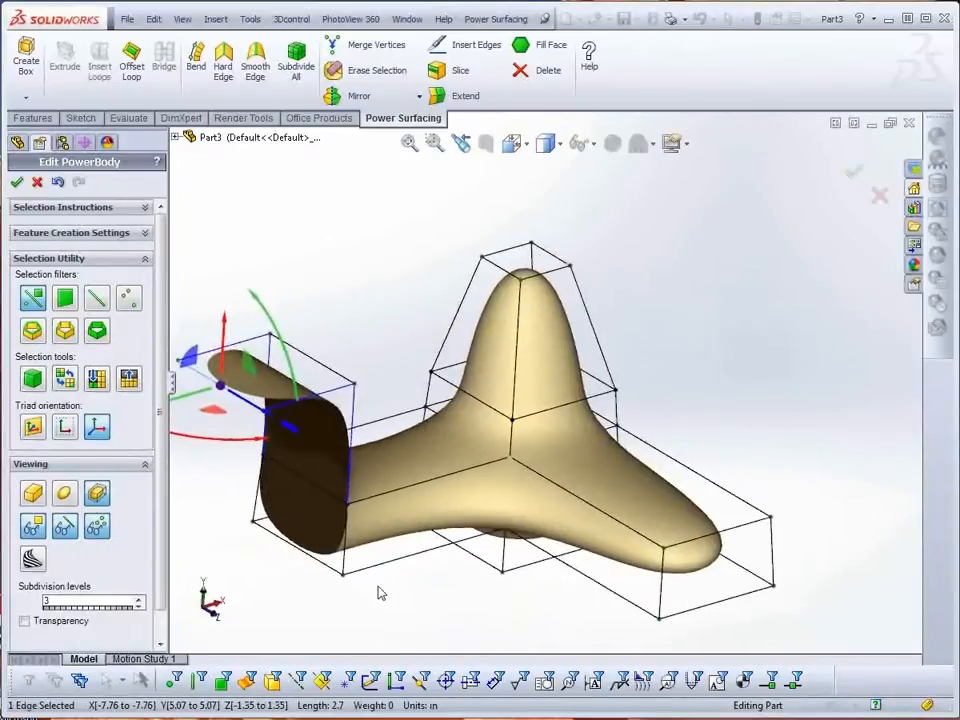
{"action": "key", "text": "ctrl+z"}
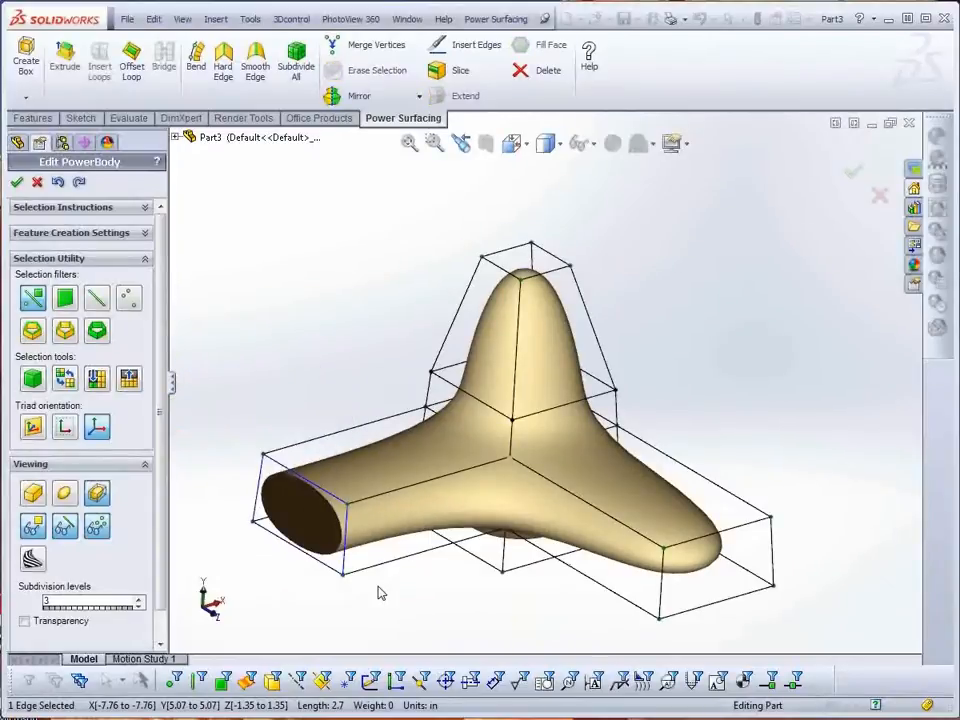
Select the top boundary edge of the -X arm's open end and close the hole with Fill Face
{"action": "left_click", "coordinate": [379, 592]}
{"action": "right_click", "coordinate": [383, 597]}
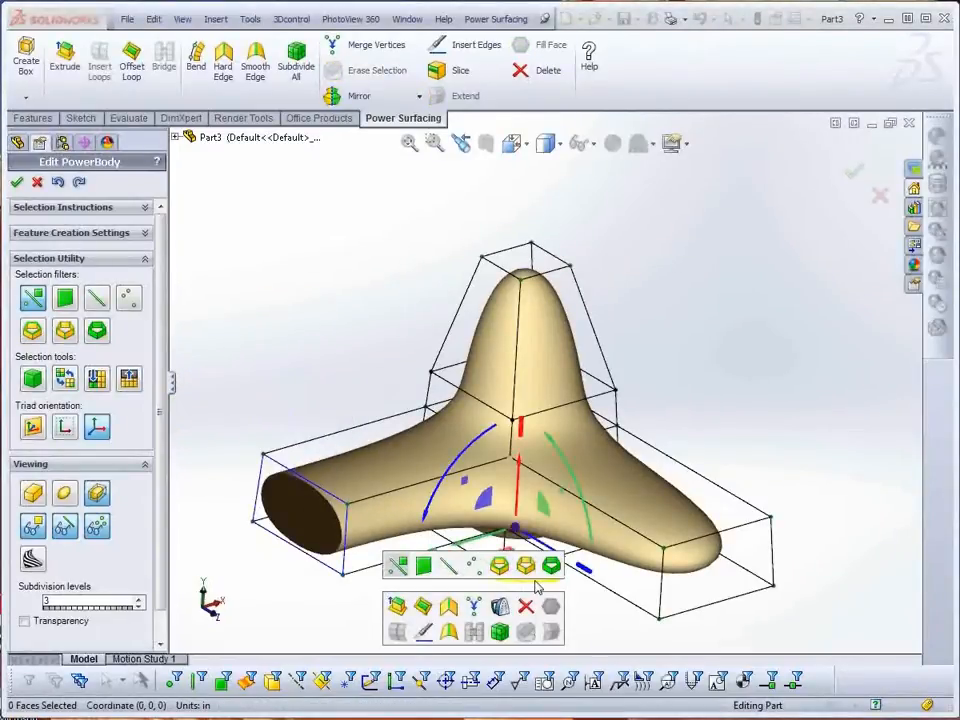
{"action": "left_click", "coordinate": [330, 494]}
{"action": "right_click", "coordinate": [369, 589]}
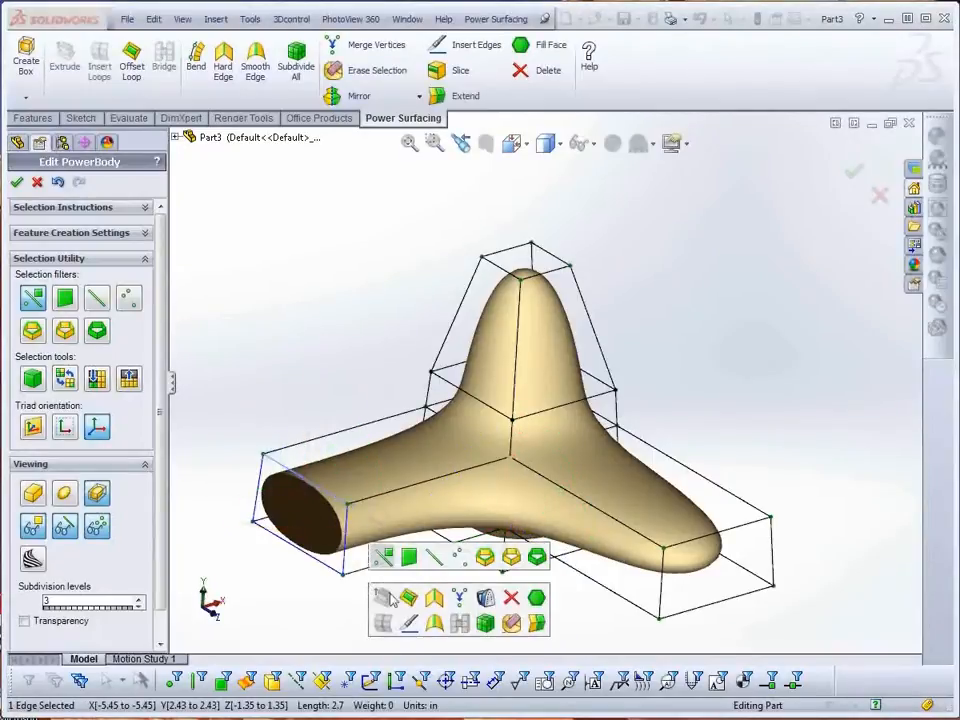
{"action": "left_click", "coordinate": [536, 598]}
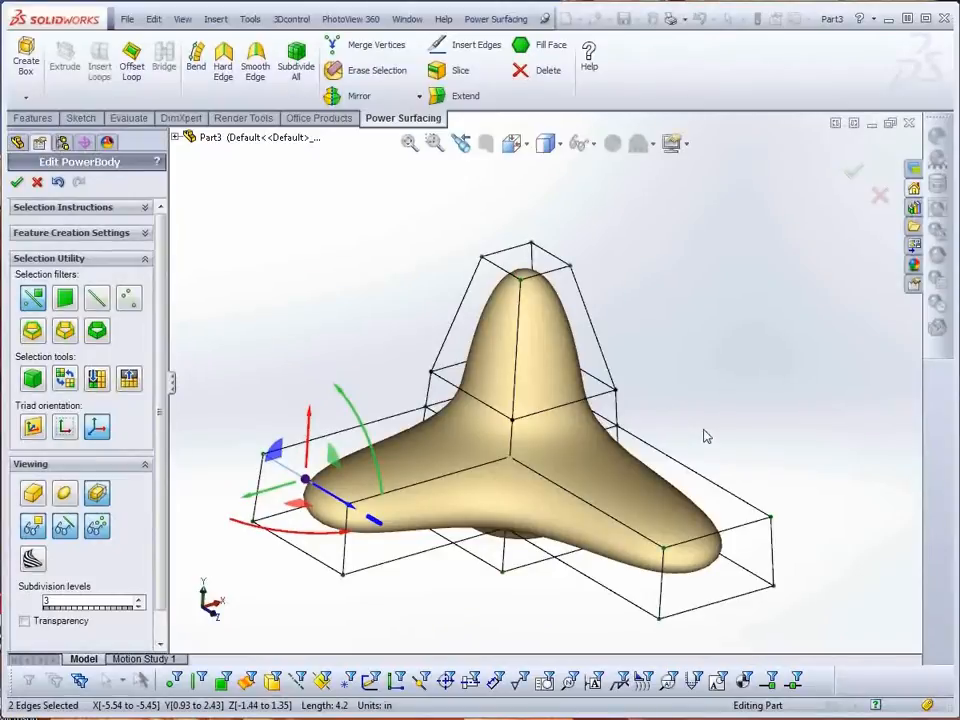
Insert an edge loop around the middle of the -X arm and another around the front arm at about Z 3.4 in
{"action": "key", "text": "i"}
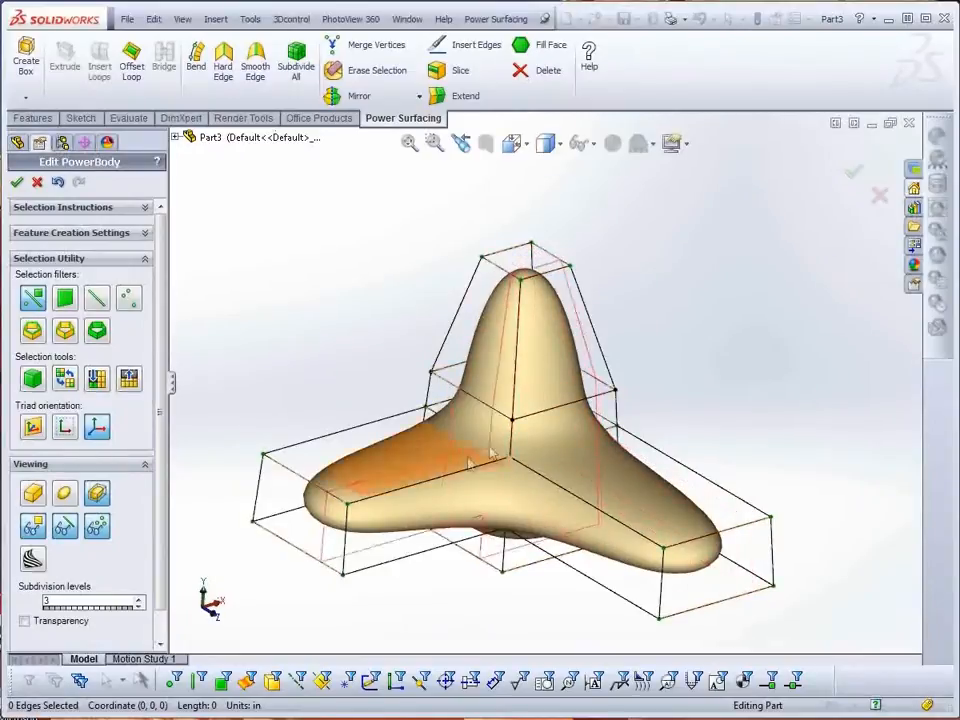
{"action": "left_click", "coordinate": [435, 484]}
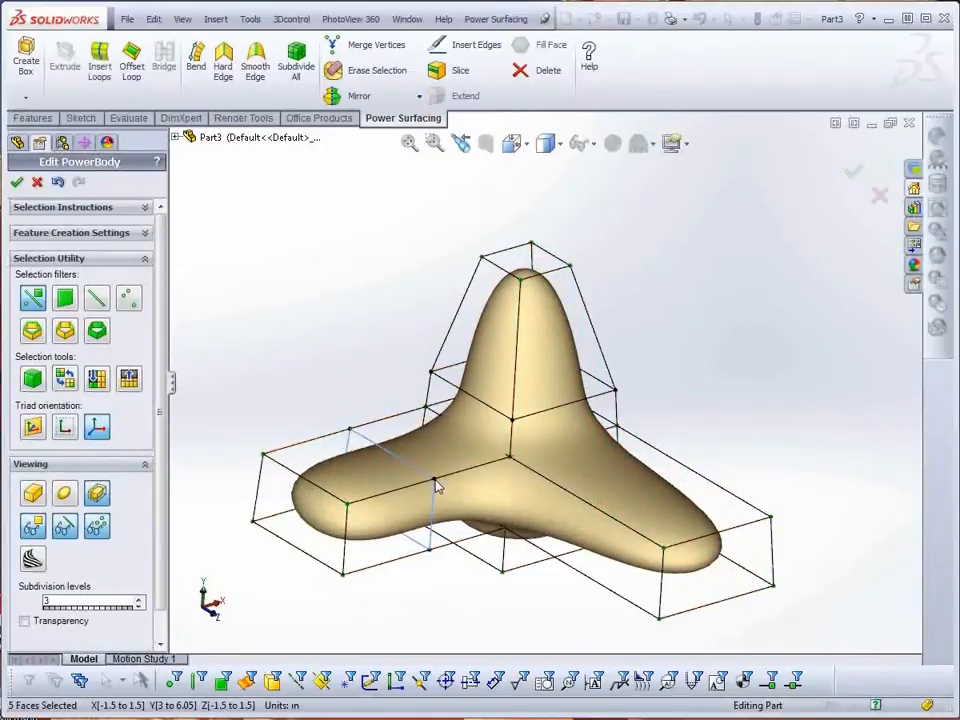
{"action": "left_click", "coordinate": [575, 498]}
{"action": "middle_click_drag", "start_coordinate": [529, 549], "coordinate": [525, 523]}
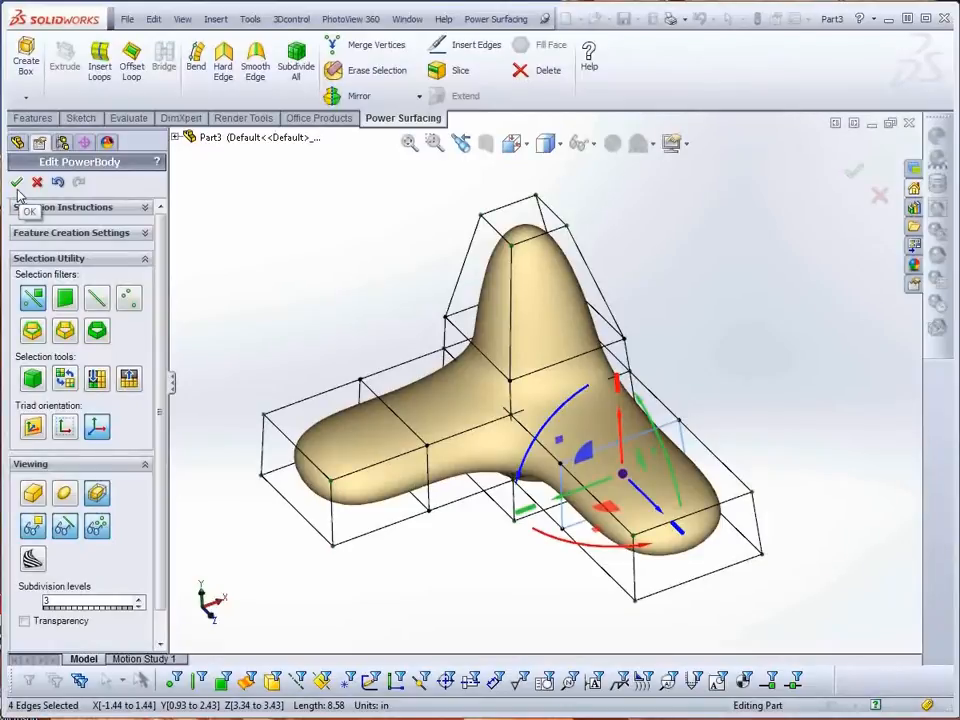
Review the feature creation settings, keep Medium quality and Normal type, and accept the PowerBody edit to create the solid body
{"action": "left_click", "coordinate": [147, 238]}
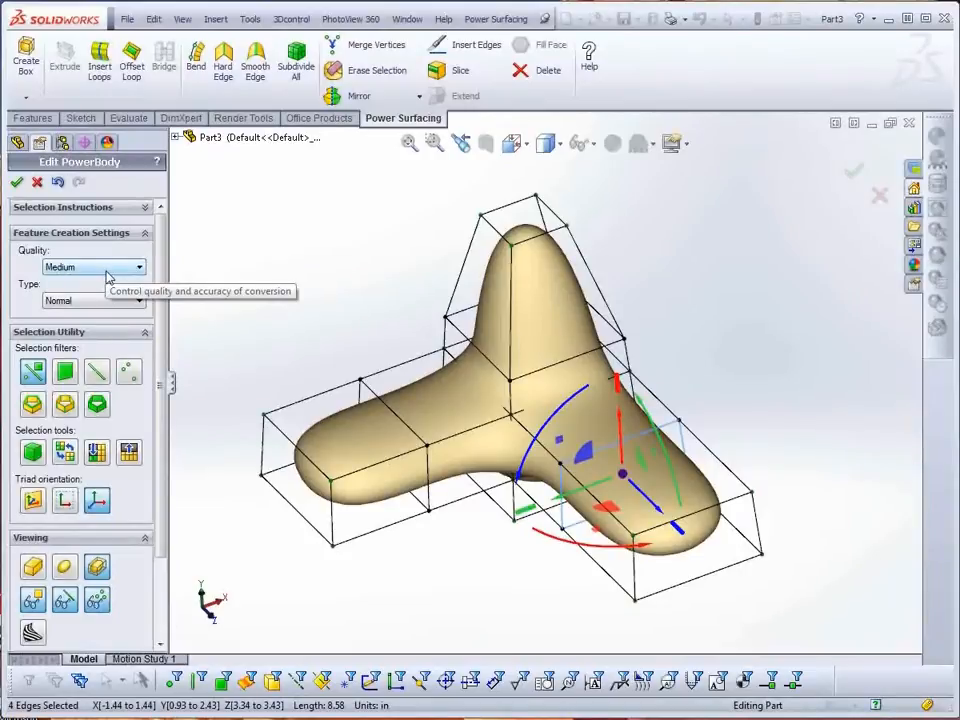
{"action": "left_click", "coordinate": [139, 301]}
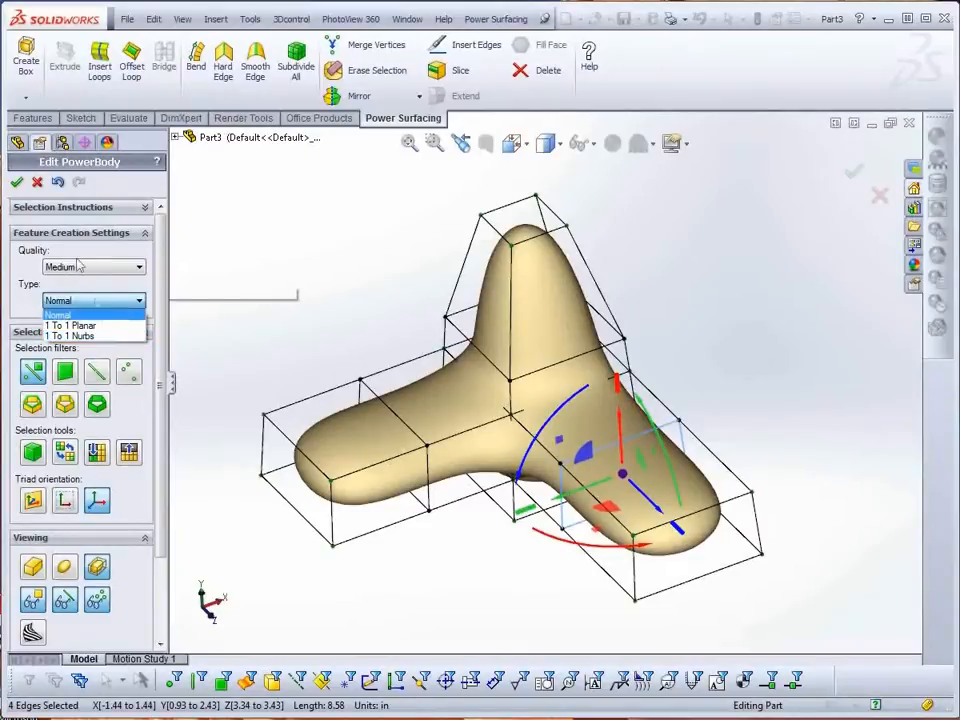
{"action": "left_click", "coordinate": [17, 183]}
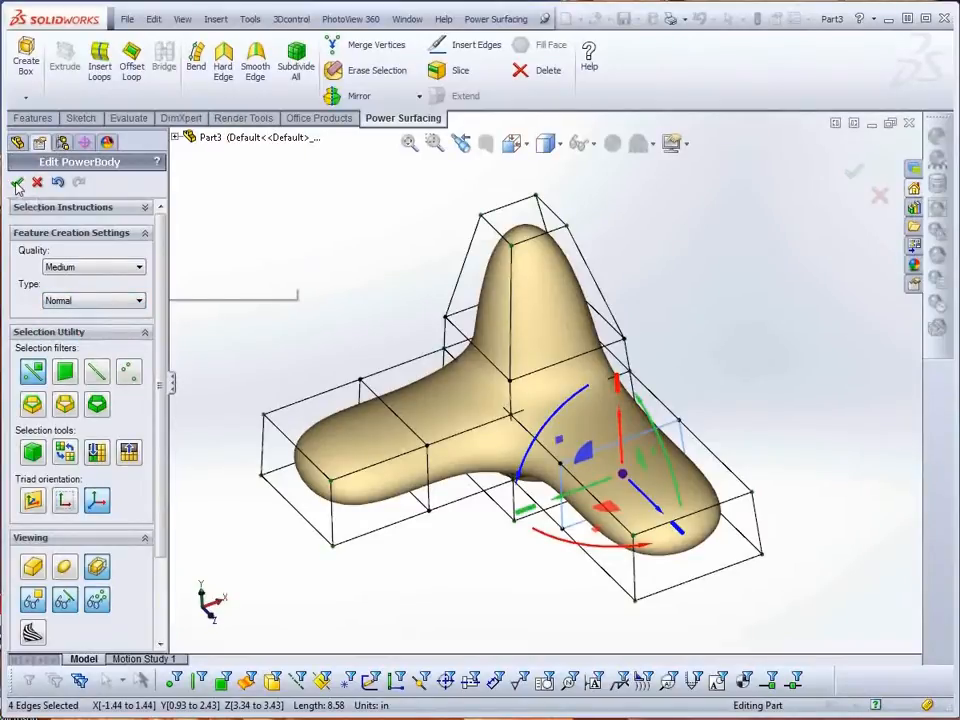
{"action": "left_click", "coordinate": [17, 183]}
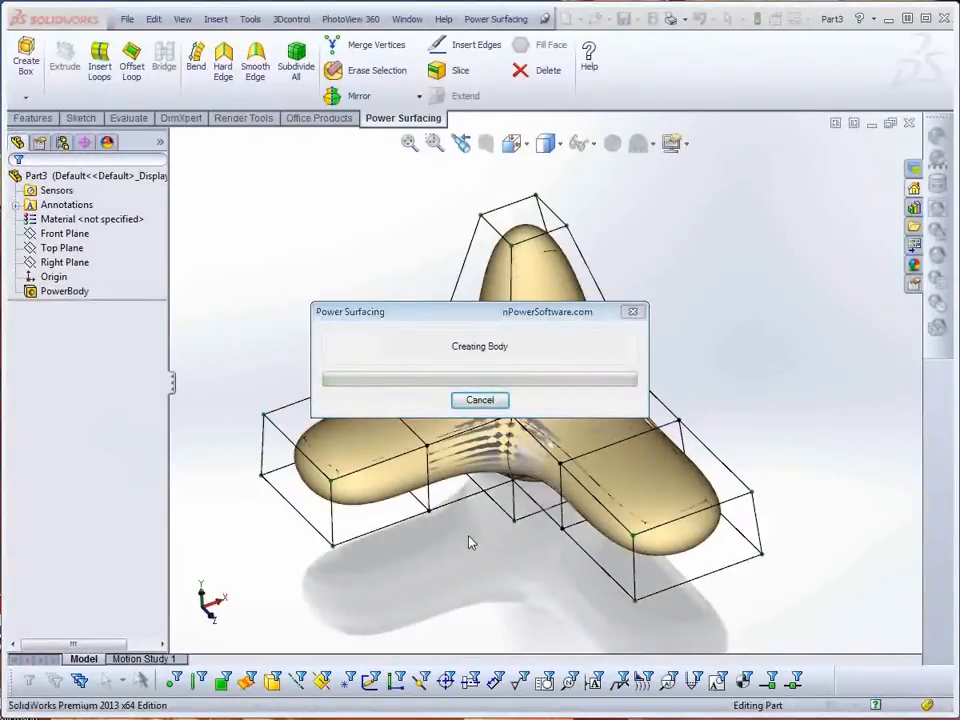
Sketch a circle of about 0.43 in radius on the Top Plane, centred about 3.3 in along -X, and exit the sketch
{"action": "mouse_move", "coordinate": [470, 542]}
{"action": "middle_mouse_down"}
{"action": "mouse_move", "coordinate": [493, 619]}
{"action": "mouse_move", "coordinate": [478, 626]}
{"action": "middle_mouse_up"}
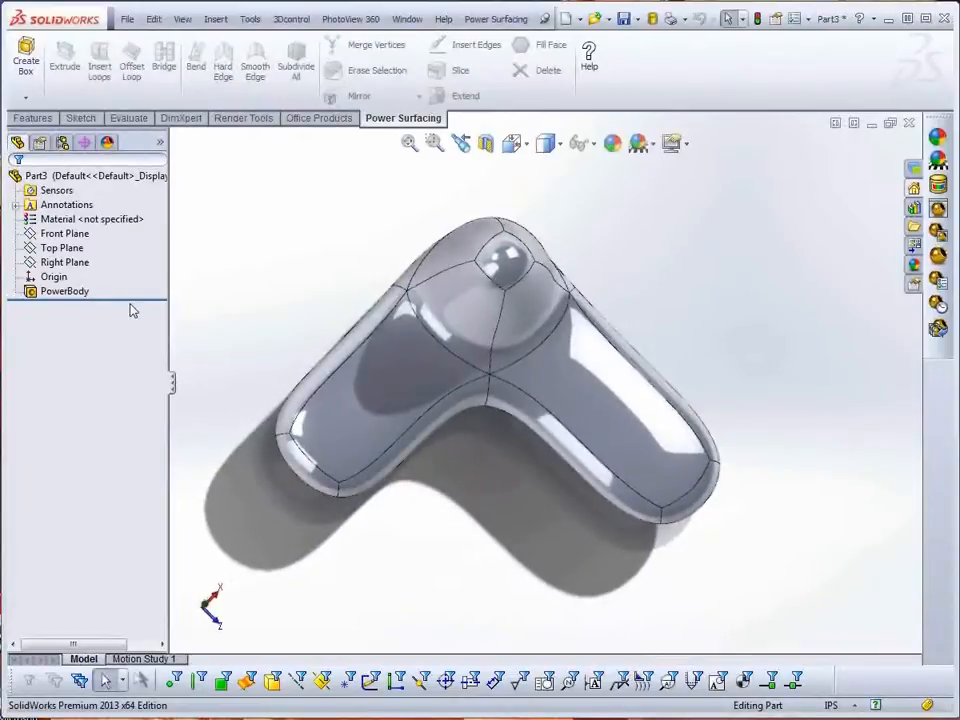
{"action": "left_click", "coordinate": [62, 247]}
{"action": "left_click", "coordinate": [84, 228]}
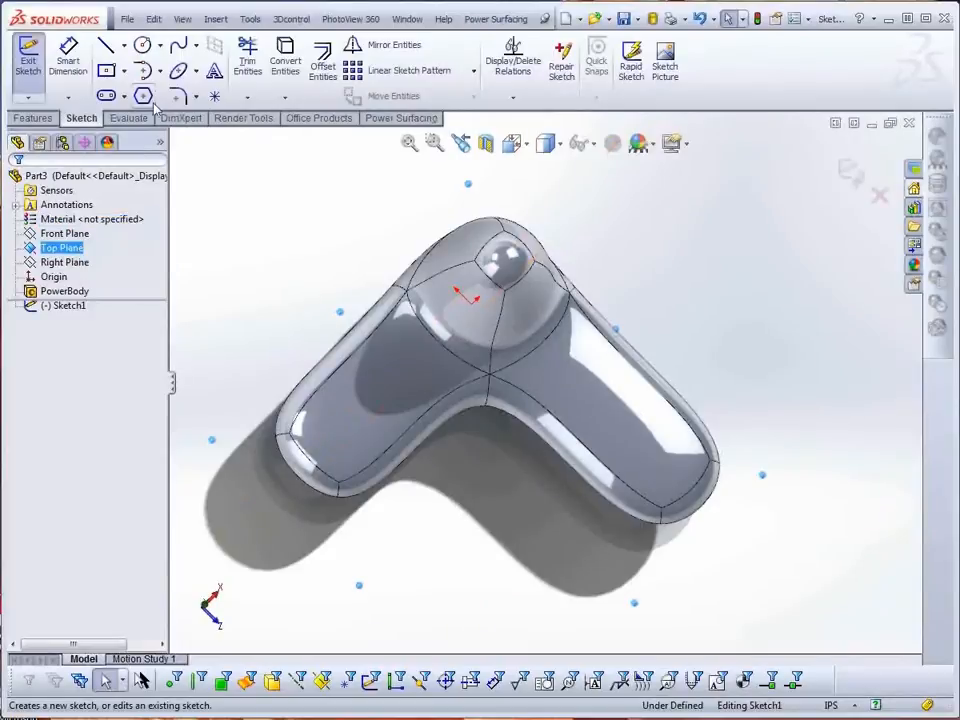
{"action": "left_click", "coordinate": [142, 45]}
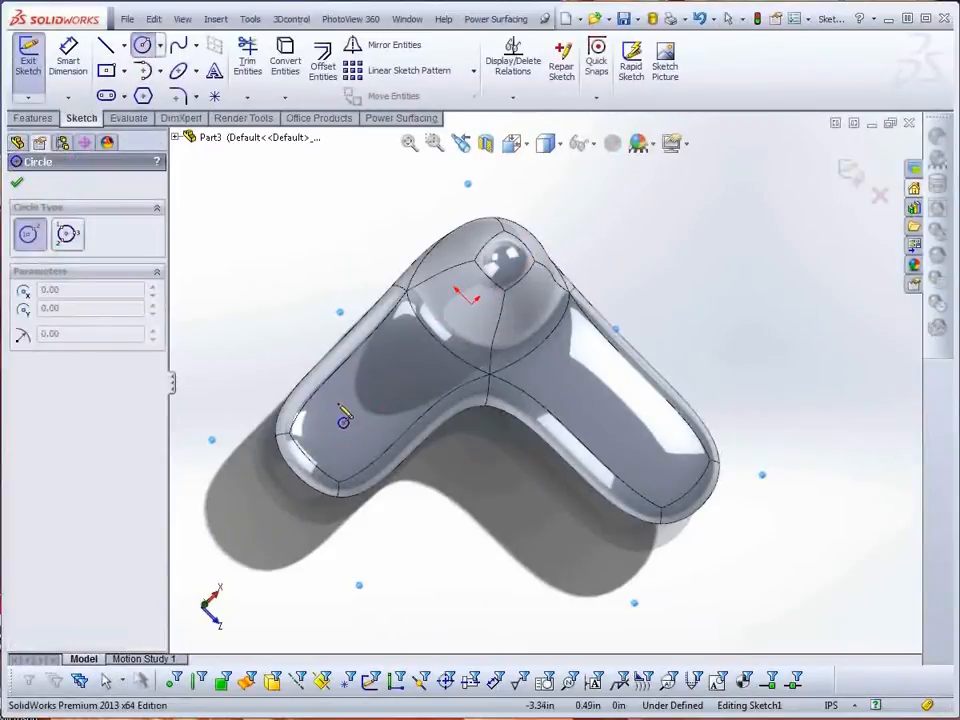
{"action": "left_click", "coordinate": [355, 421]}
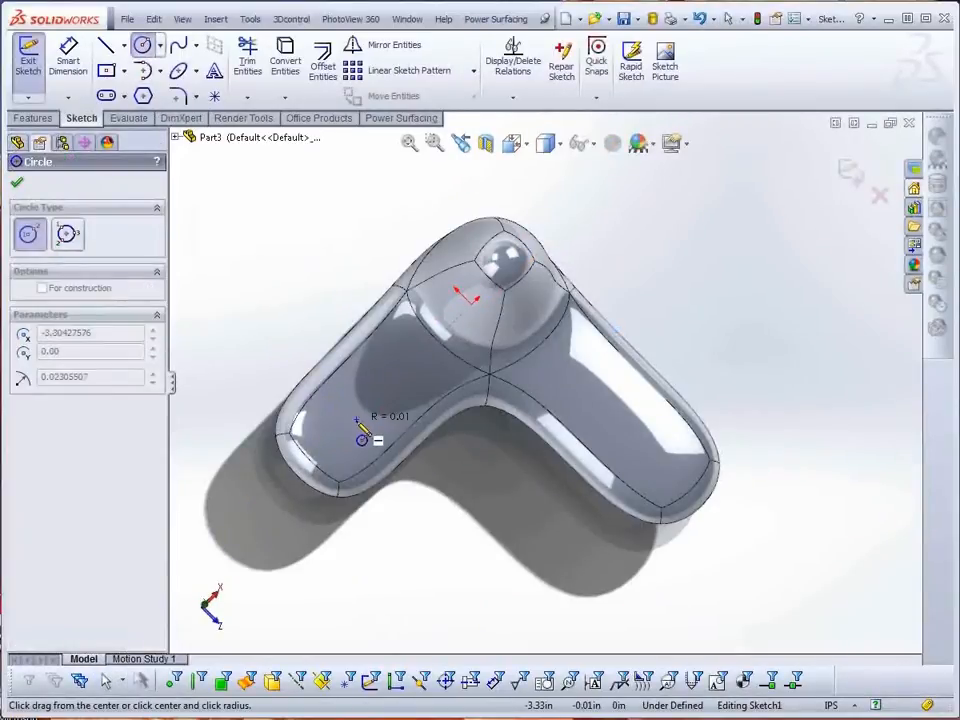
{"action": "left_click", "coordinate": [362, 437]}
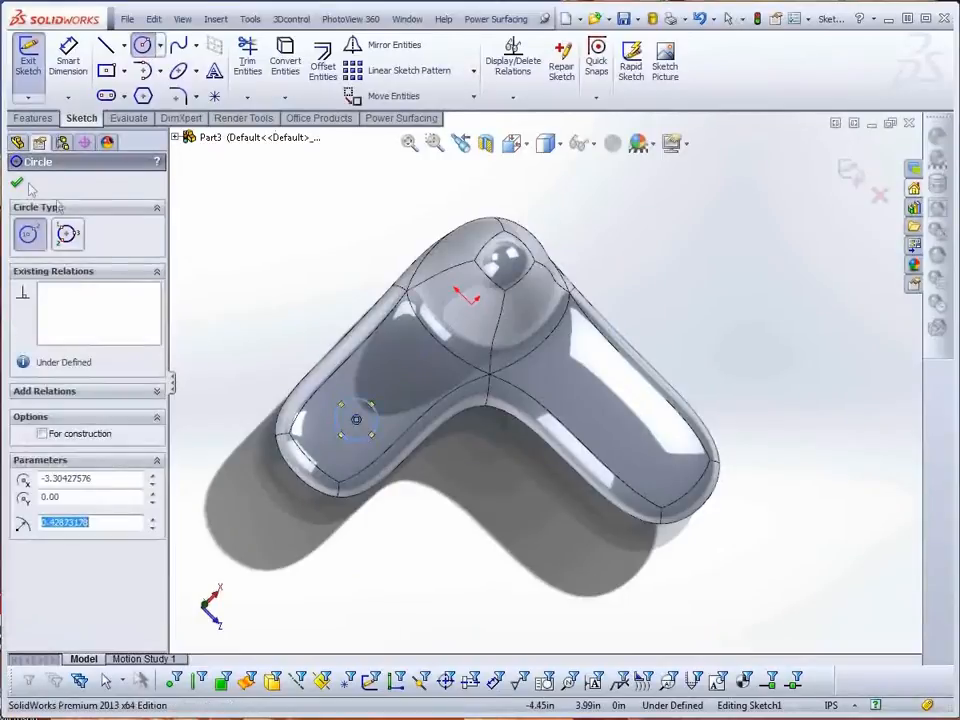
{"action": "key", "text": "Escape"}
{"action": "left_click", "coordinate": [28, 57]}
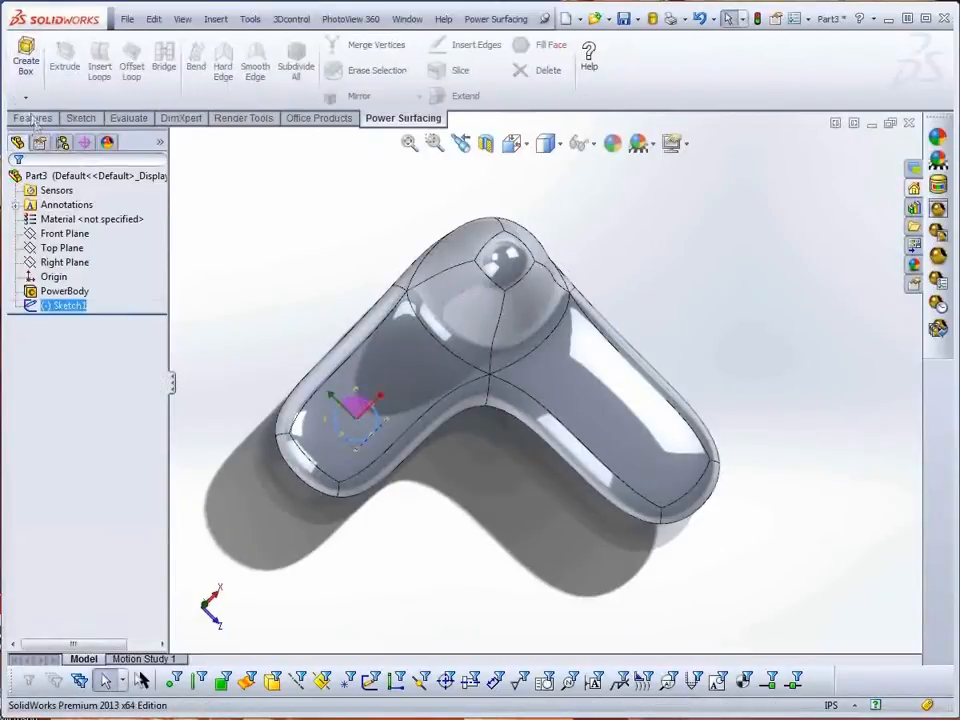
Extrude the circle about 4.37 in upward as a blind boss through the -X arm, with the result merged
{"action": "left_click", "coordinate": [33, 118]}
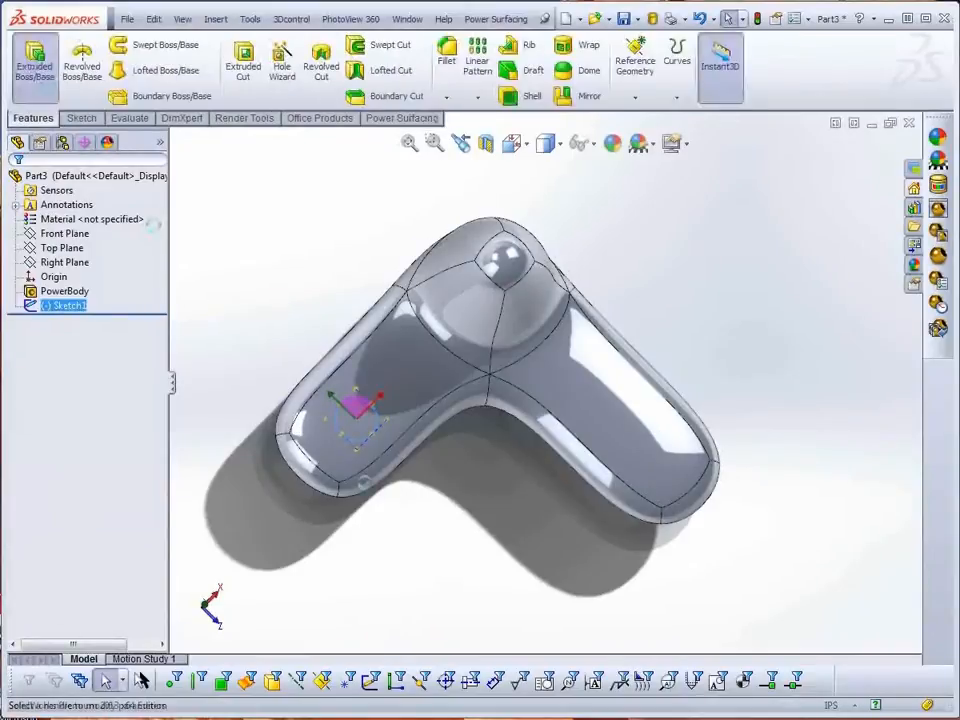
{"action": "left_click", "coordinate": [34, 60]}
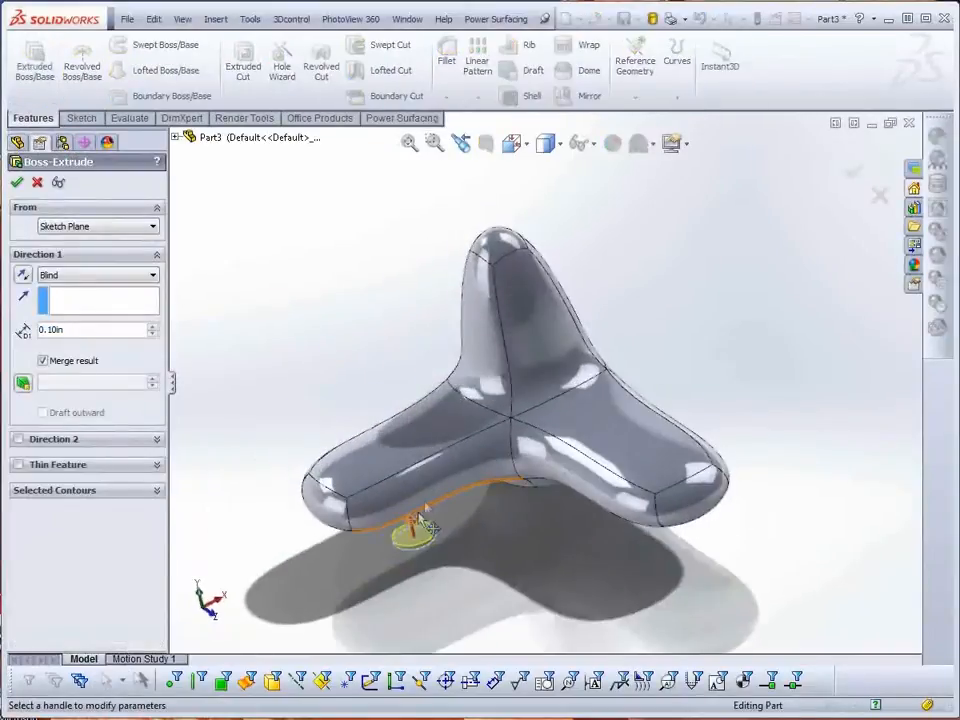
{"action": "left_click_drag", "start_coordinate": [410, 527], "coordinate": [370, 342]}
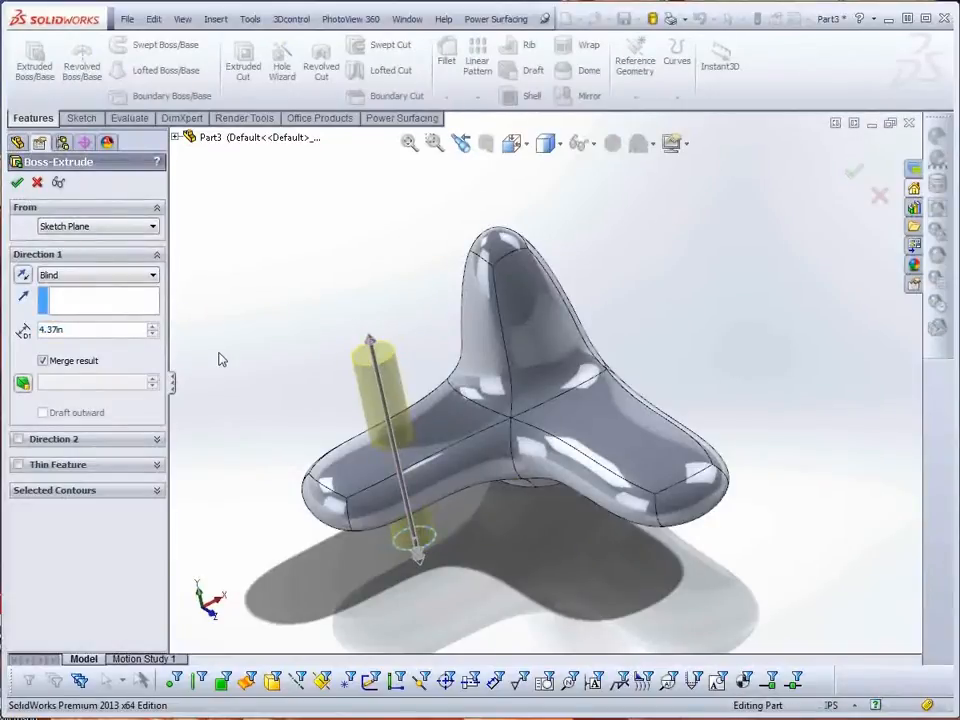
Fillet the edge where the cylinder meets the top of the -X arm with a 0.10 in constant radius
{"action": "left_click", "coordinate": [398, 429]}
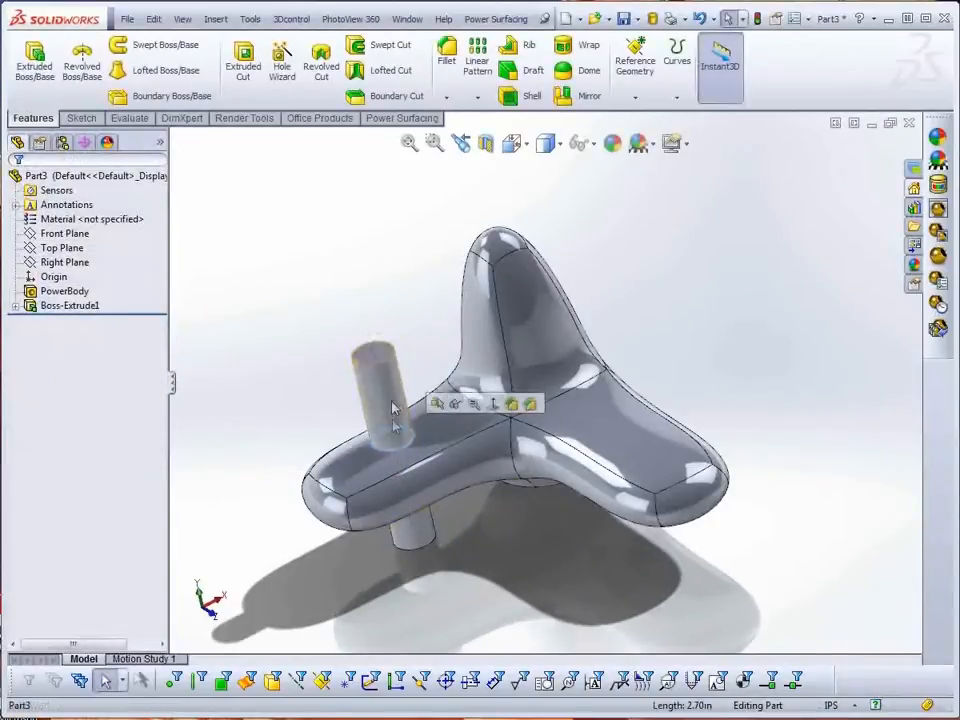
{"action": "left_click", "coordinate": [446, 61]}
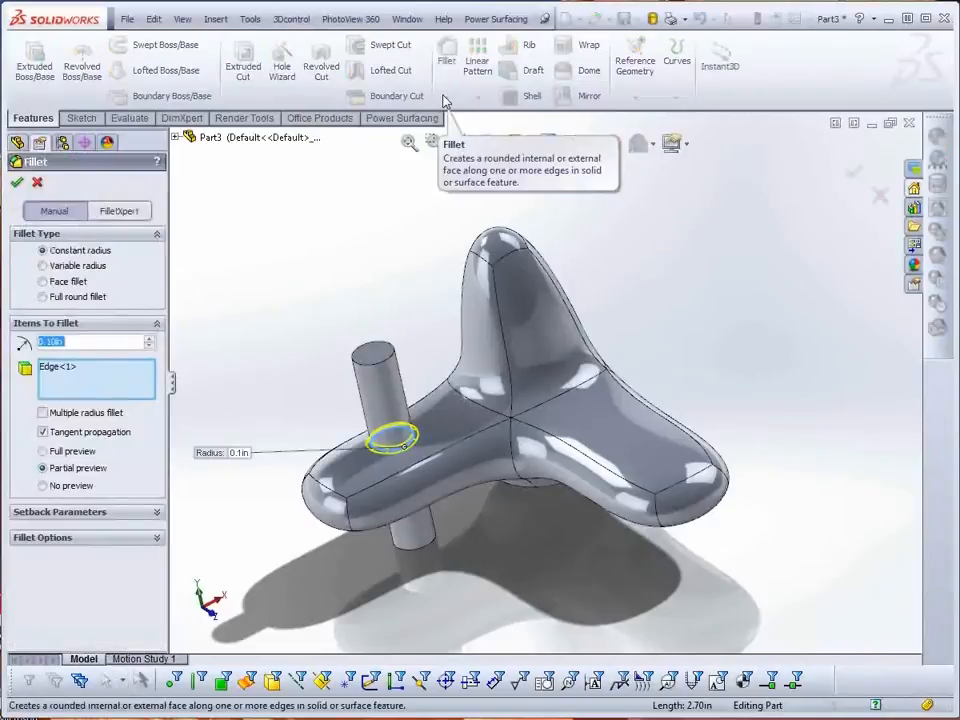
{"action": "left_click", "coordinate": [16, 182]}
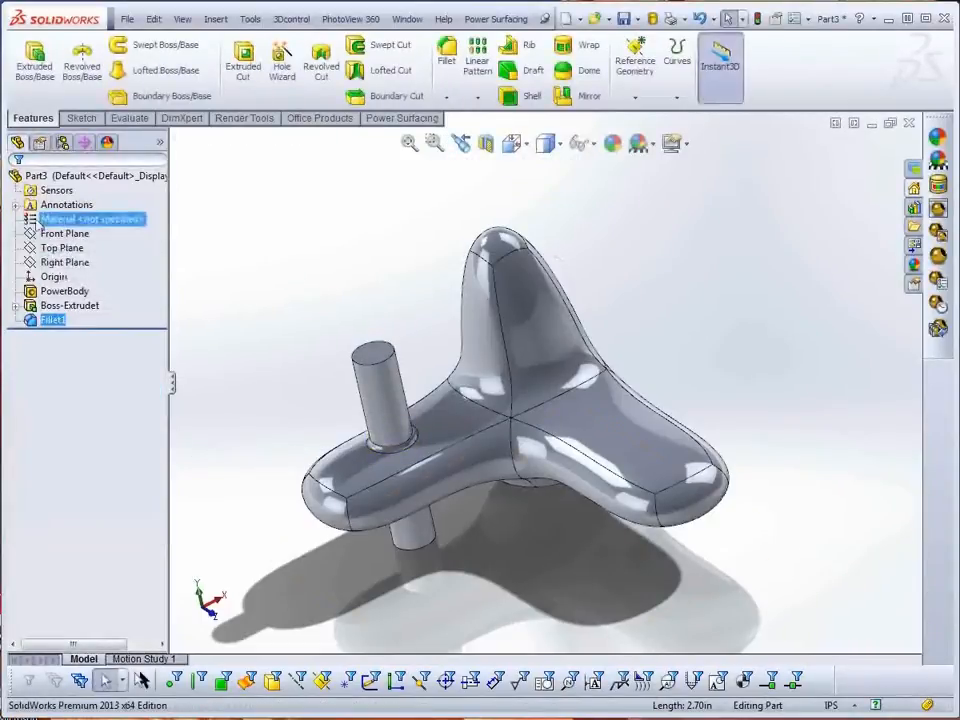
Edit the PowerBody to move the outer front-side face of the -X arm about 0.89 in along +Z and about 1.07 in down
{"action": "left_click", "coordinate": [67, 294]}
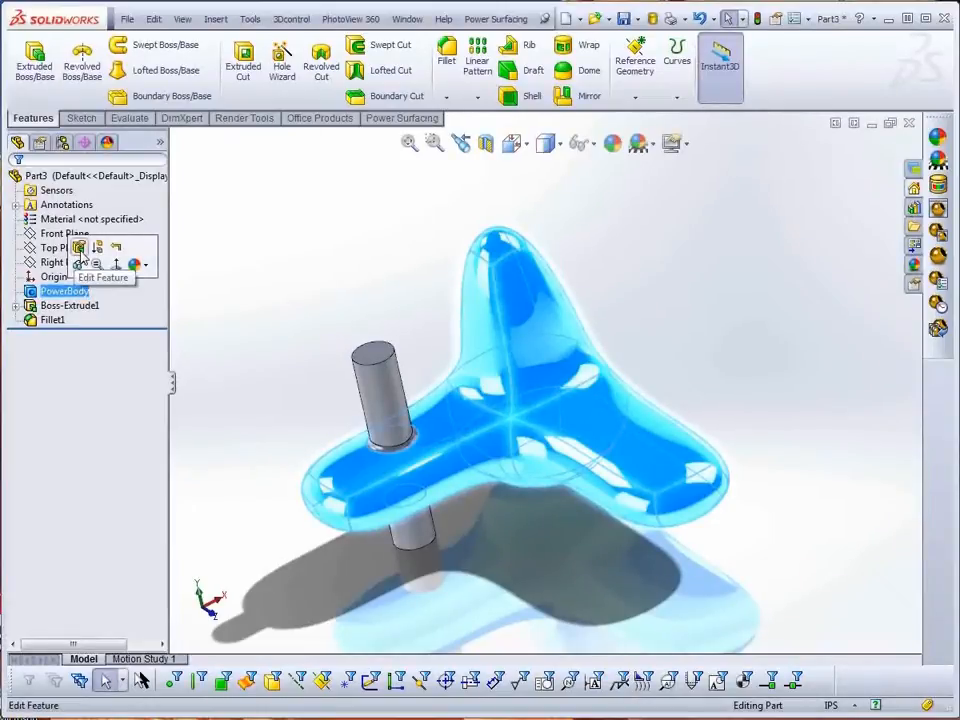
{"action": "left_click", "coordinate": [80, 250]}
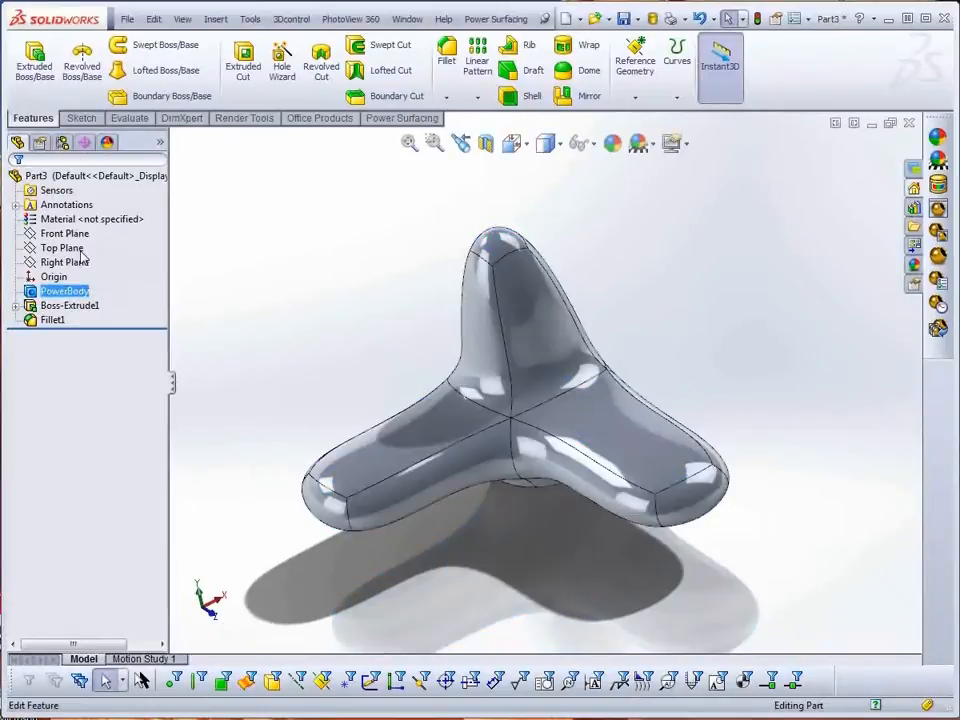
{"action": "left_click", "coordinate": [420, 548]}
{"action": "left_click_drag", "start_coordinate": [433, 562], "coordinate": [457, 591]}
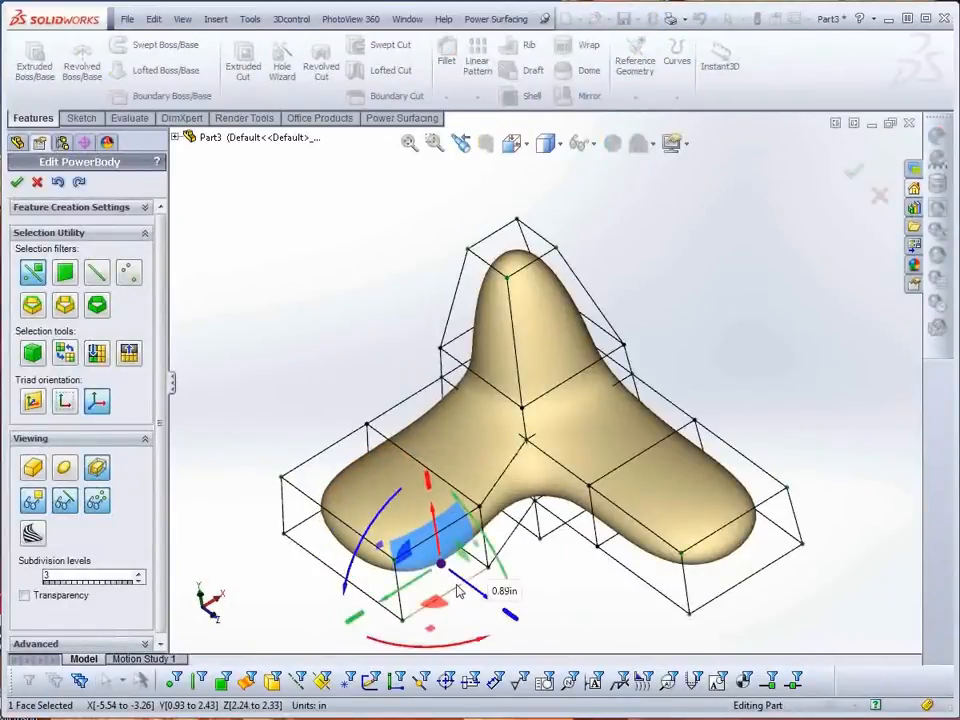
{"action": "left_click_drag", "start_coordinate": [432, 527], "coordinate": [439, 568]}
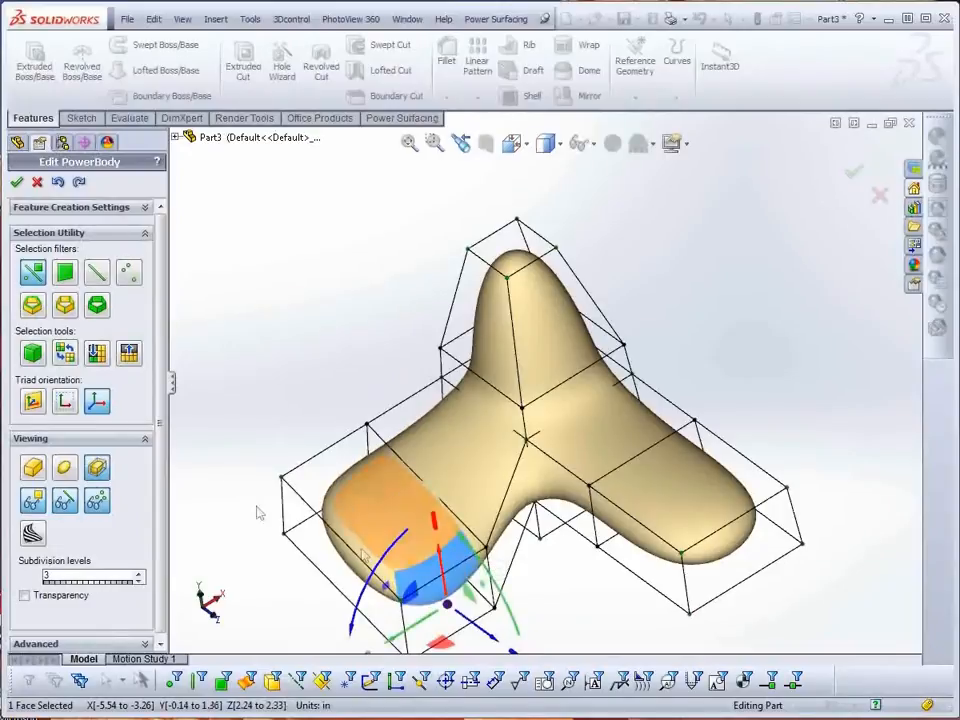
{"action": "left_click", "coordinate": [17, 183]}
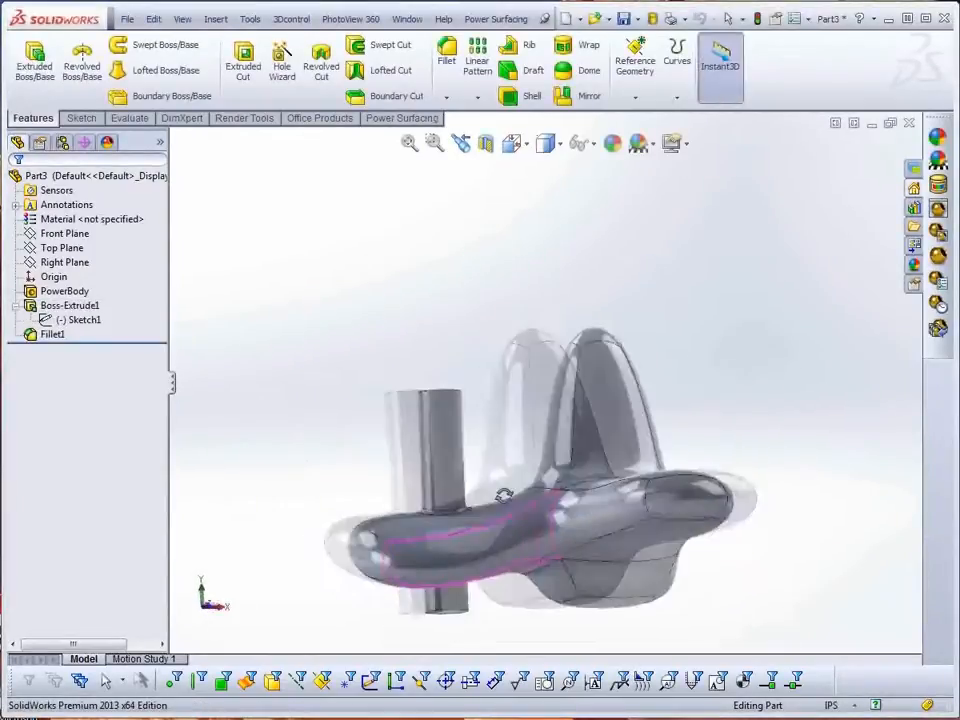
Reopen the PowerBody for editing and apply Hard Edge to the boundary of the front arm's outer top face
{"action": "middle_click_drag", "start_coordinate": [504, 494], "coordinate": [510, 532]}
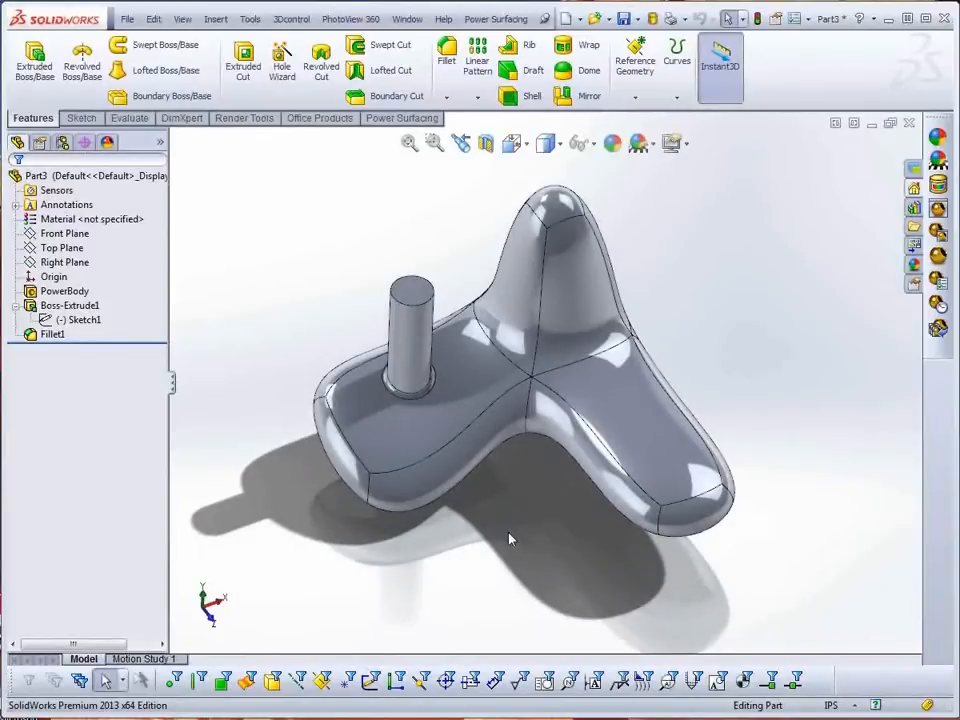
{"action": "left_click", "coordinate": [64, 291]}
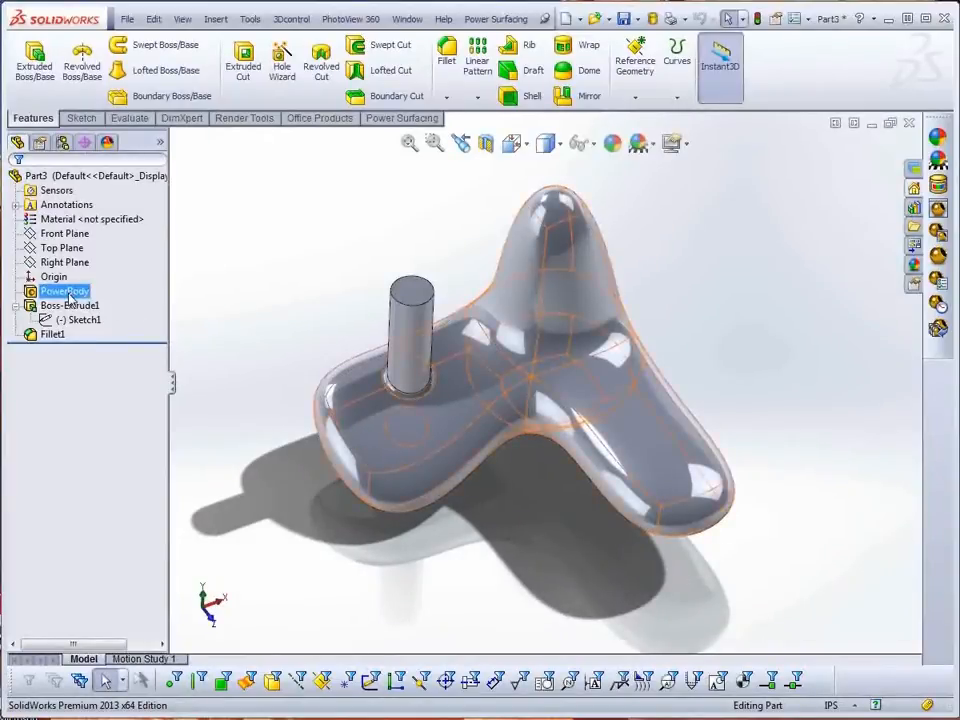
{"action": "left_click", "coordinate": [52, 262], "text": "ctrl"}
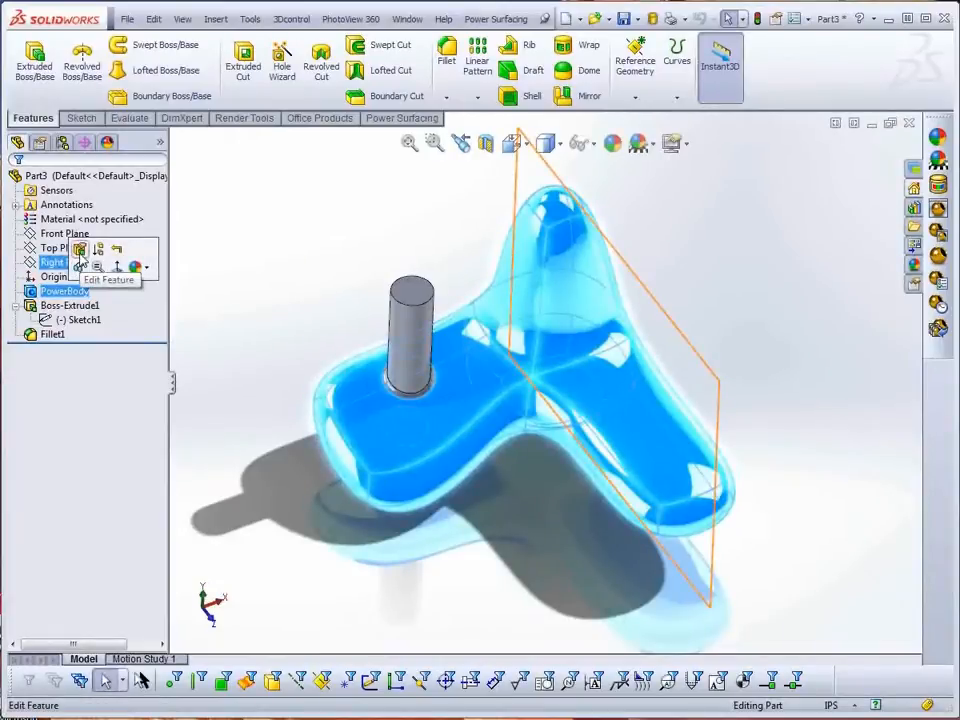
{"action": "left_click", "coordinate": [80, 252]}
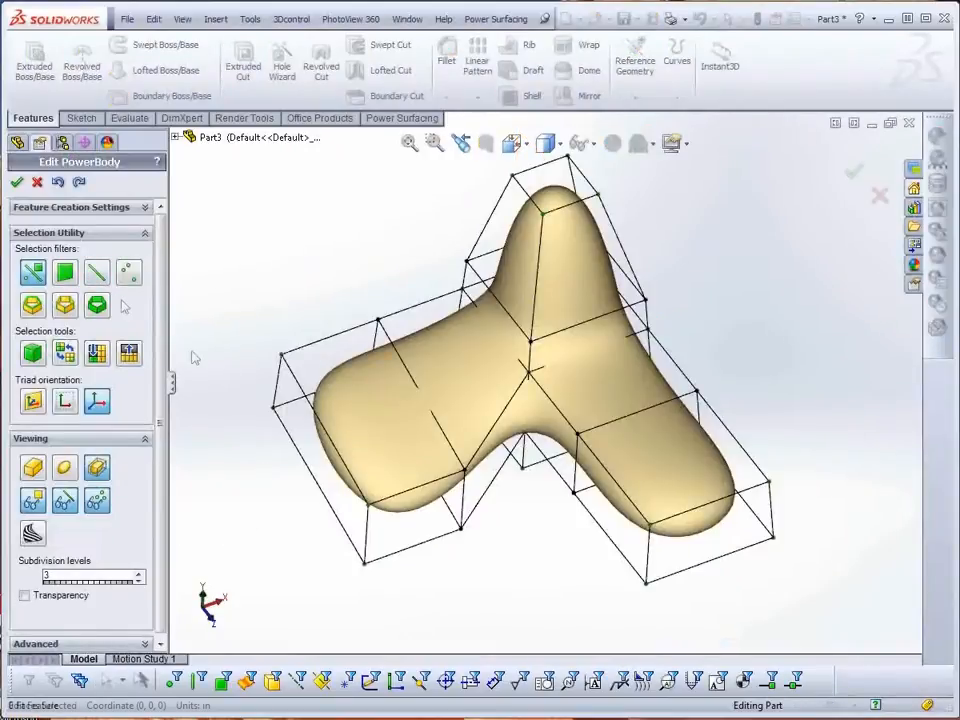
{"action": "left_click", "coordinate": [669, 480]}
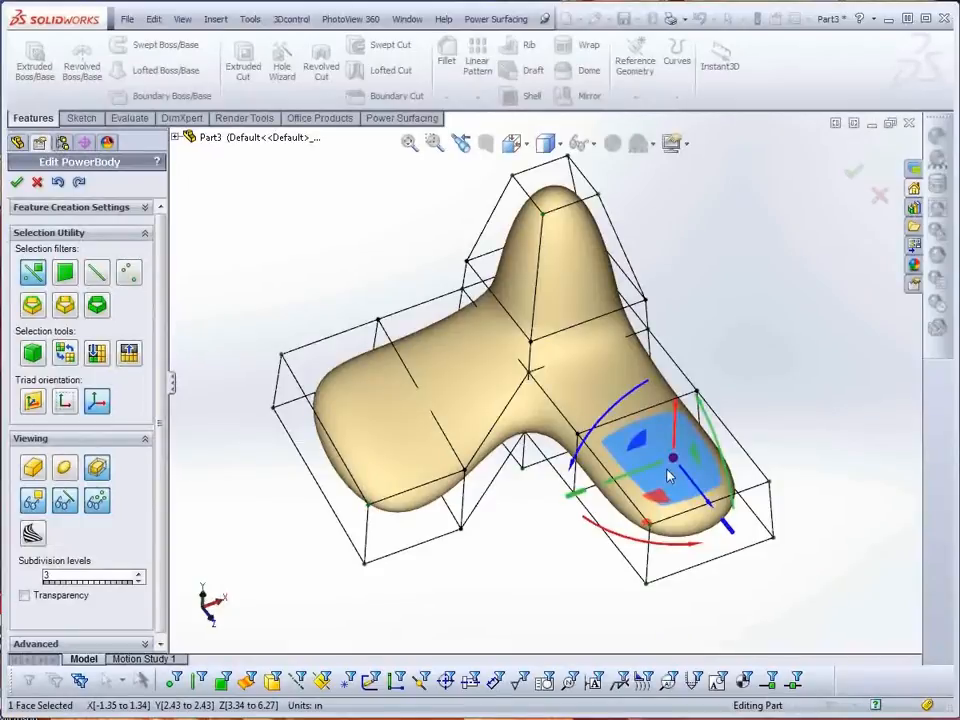
{"action": "right_click", "coordinate": [667, 470]}
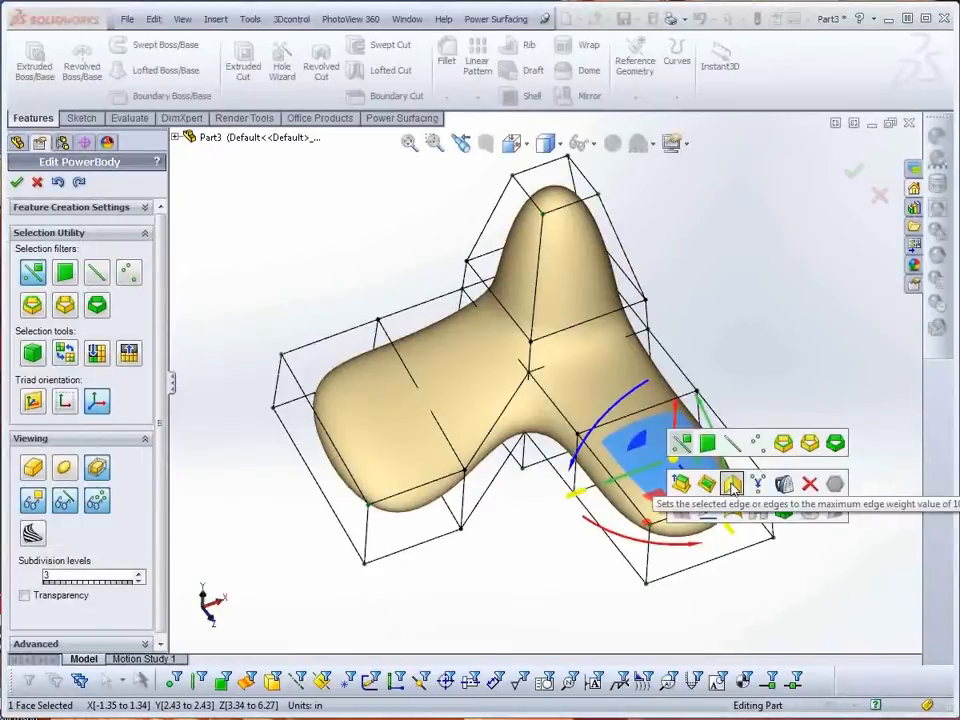
{"action": "left_click", "coordinate": [733, 485]}
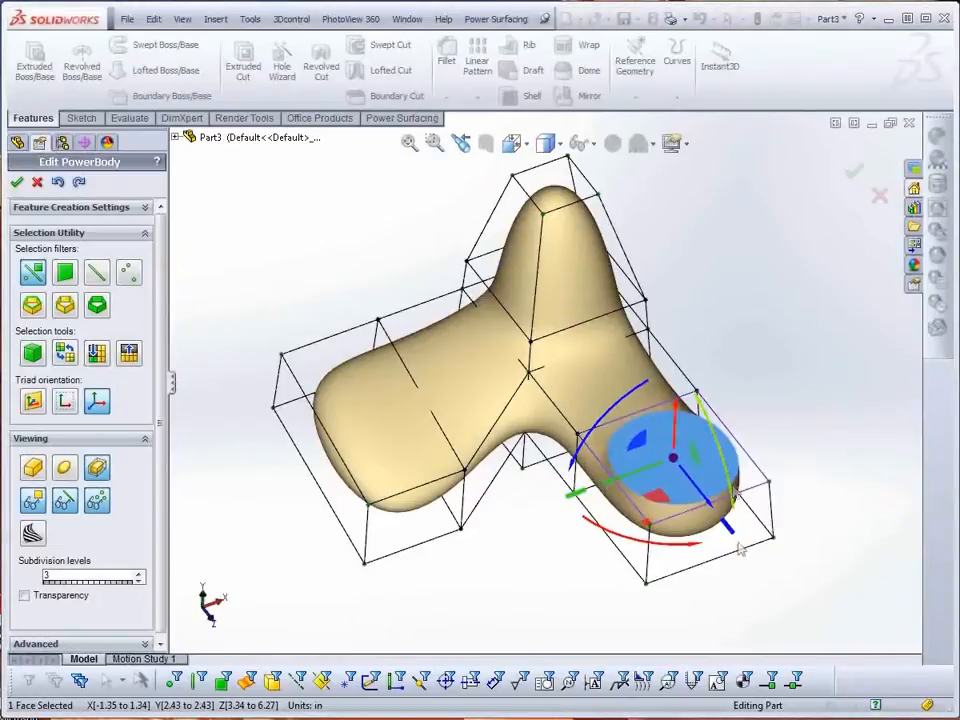
{"action": "middle_click_drag", "start_coordinate": [773, 593], "coordinate": [724, 574]}
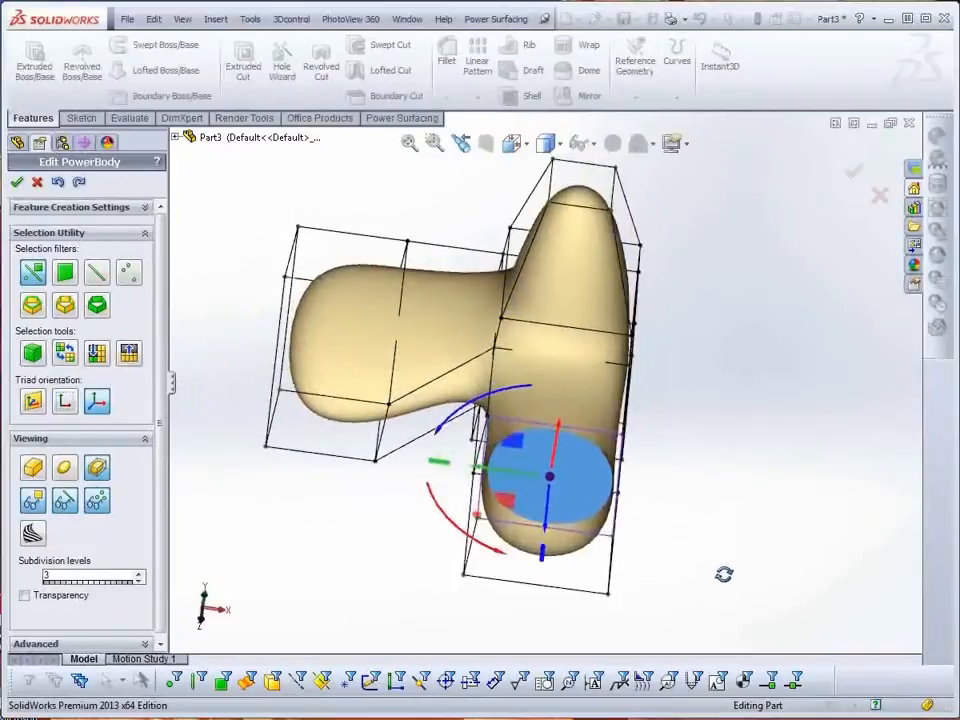
Examine the hard-edged face in the faceted control mesh display and in the smooth surface display
{"action": "left_click", "coordinate": [32, 467]}
{"action": "middle_click_drag", "start_coordinate": [295, 592], "coordinate": [366, 575]}
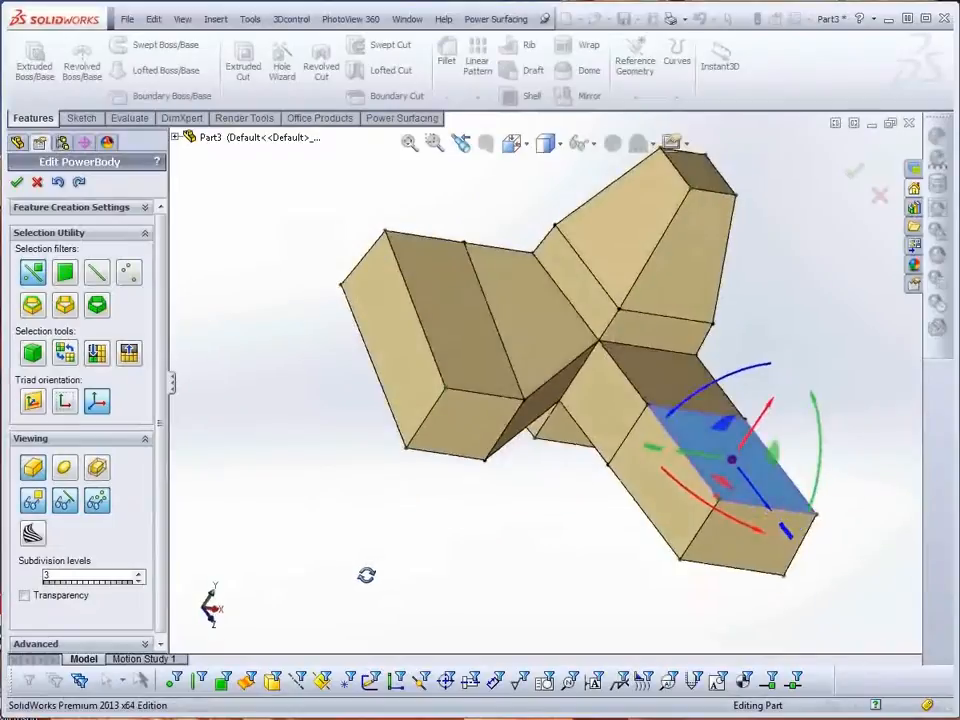
{"action": "left_click", "coordinate": [64, 467]}
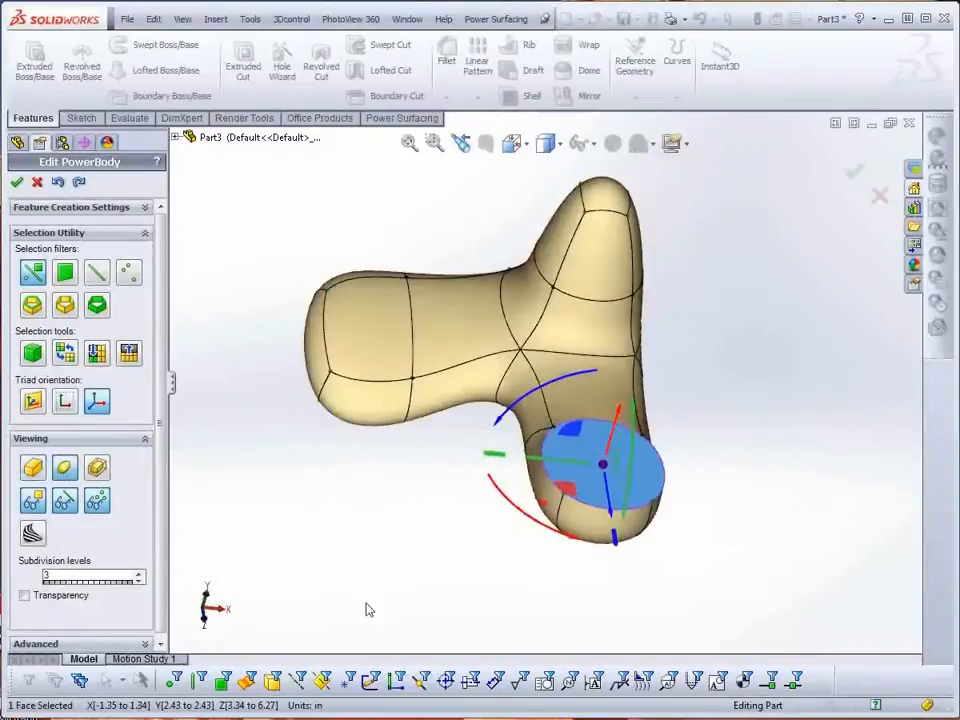
{"action": "middle_click_drag", "start_coordinate": [435, 613], "coordinate": [409, 609]}
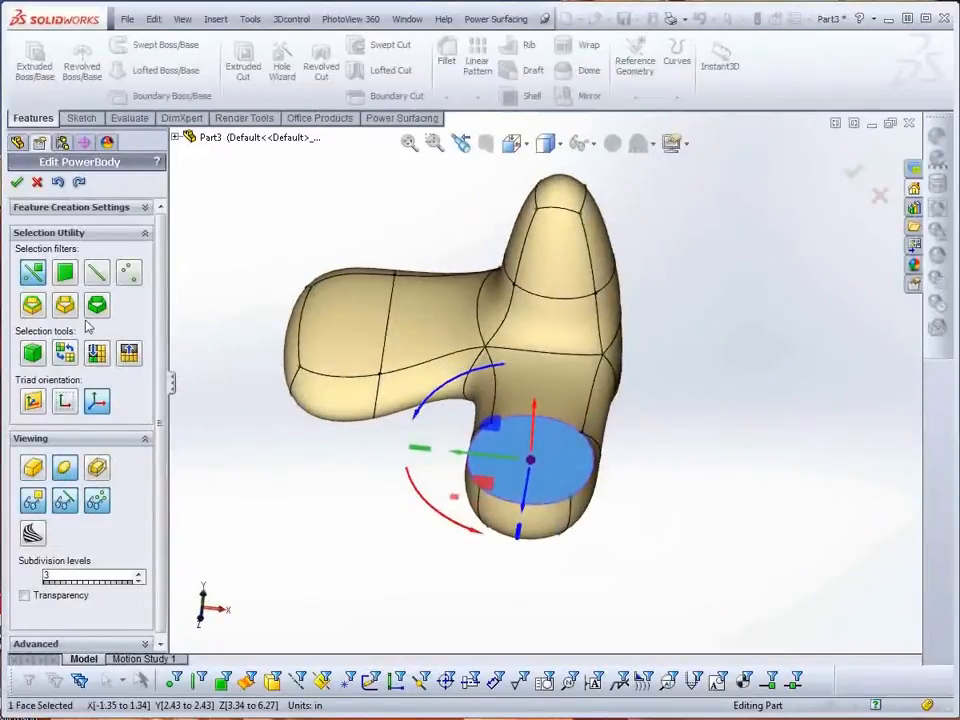
Accept the PowerBody edit and sketch a circle of about 0.56 in radius near the centre of the front arm's flat top face
{"action": "left_click", "coordinate": [16, 182]}
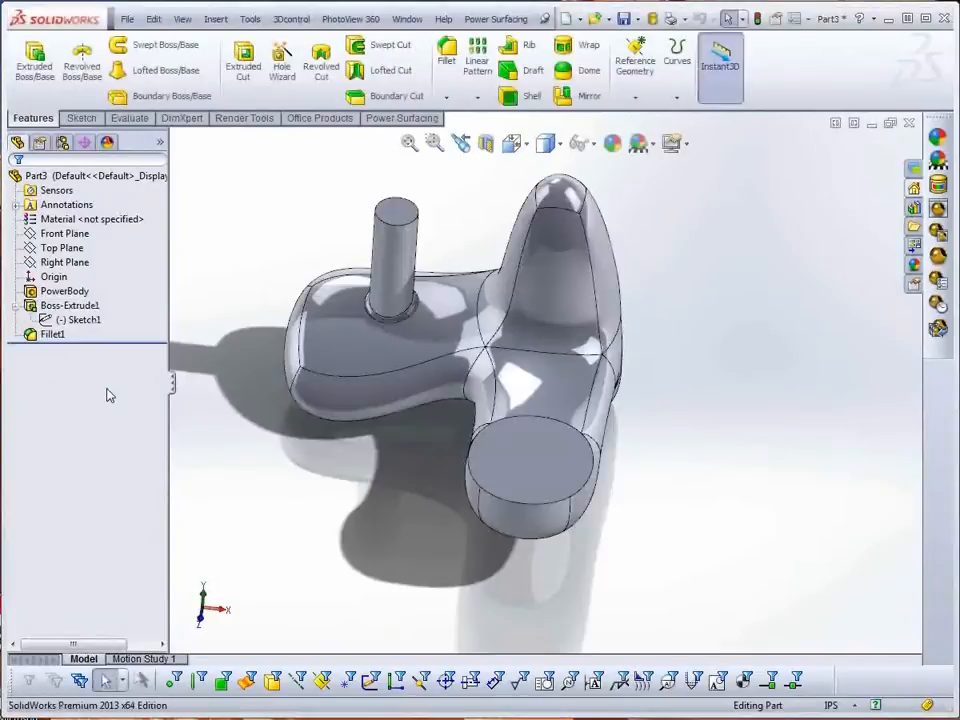
{"action": "middle_click_drag", "start_coordinate": [311, 559], "coordinate": [450, 561]}
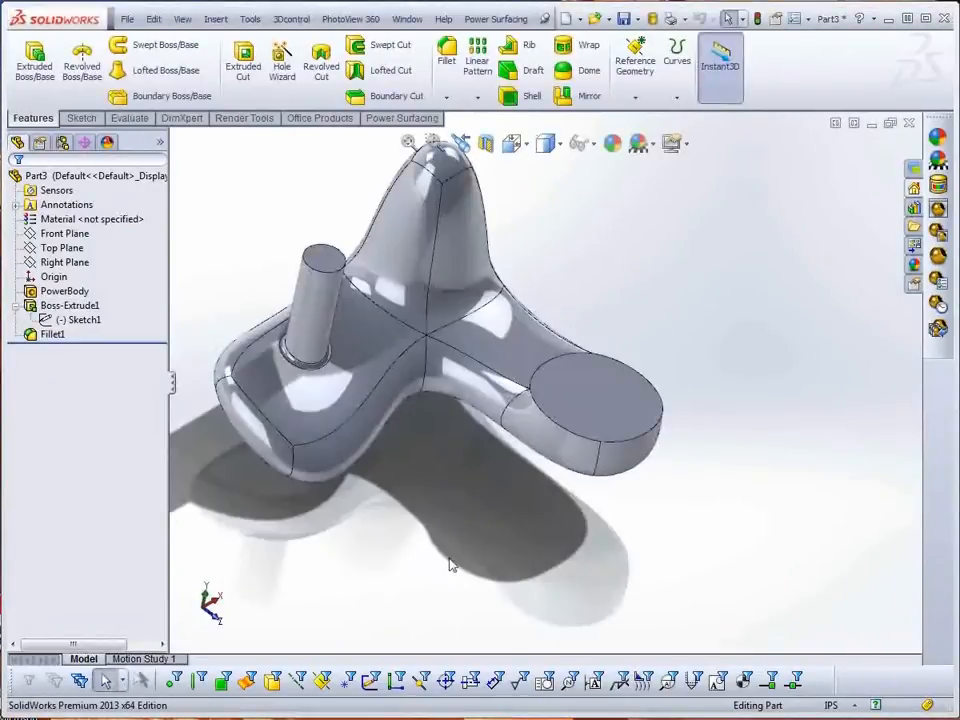
{"action": "left_click", "coordinate": [589, 410]}
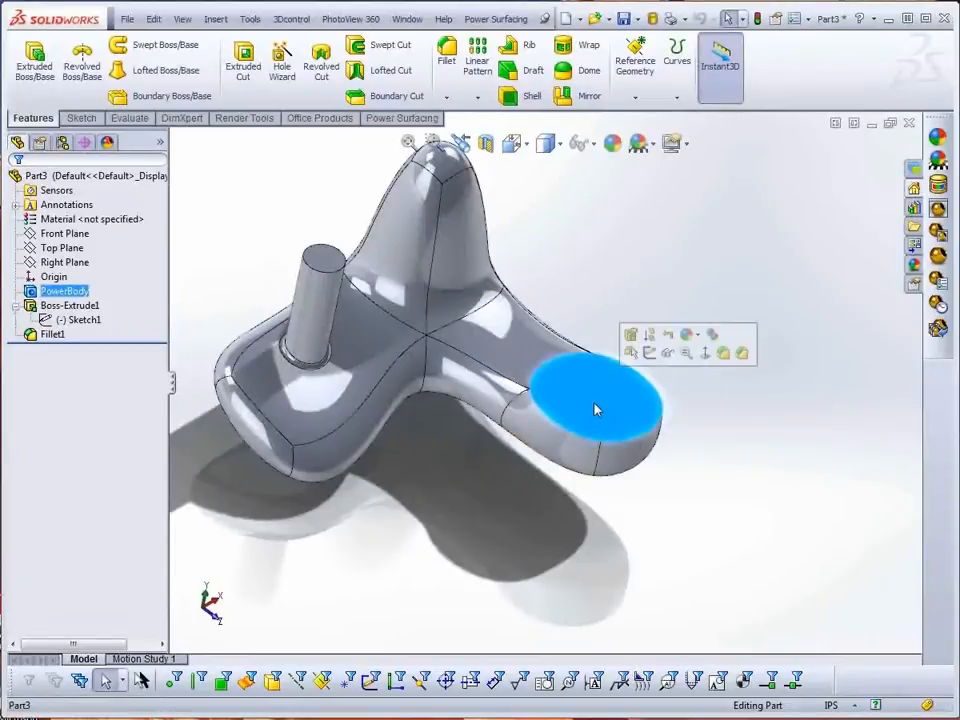
{"action": "left_click", "coordinate": [649, 352]}
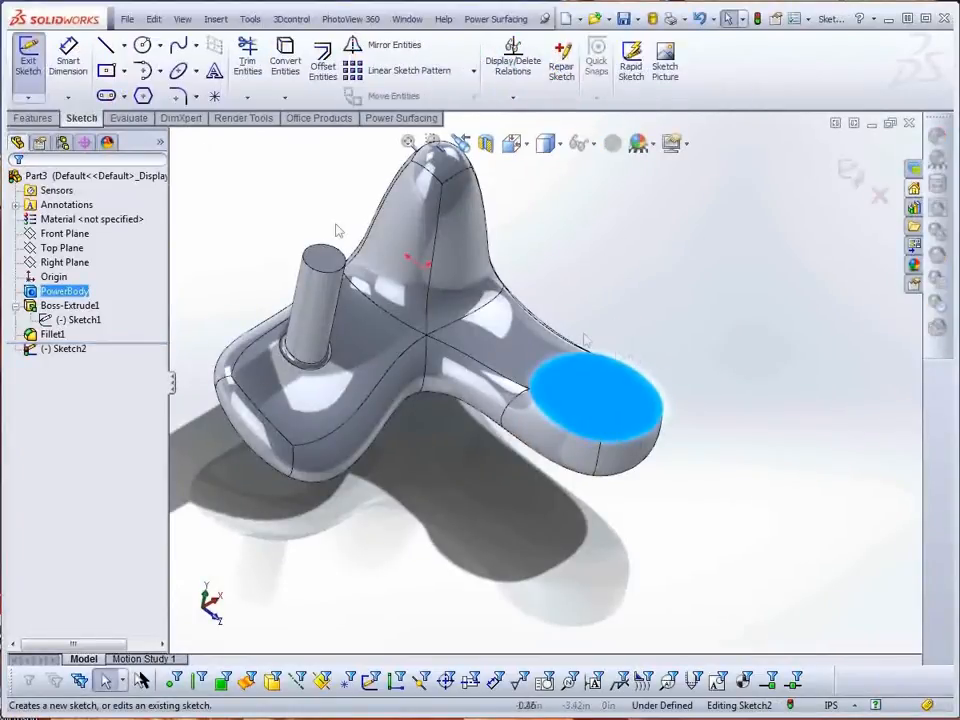
{"action": "left_click", "coordinate": [143, 47]}
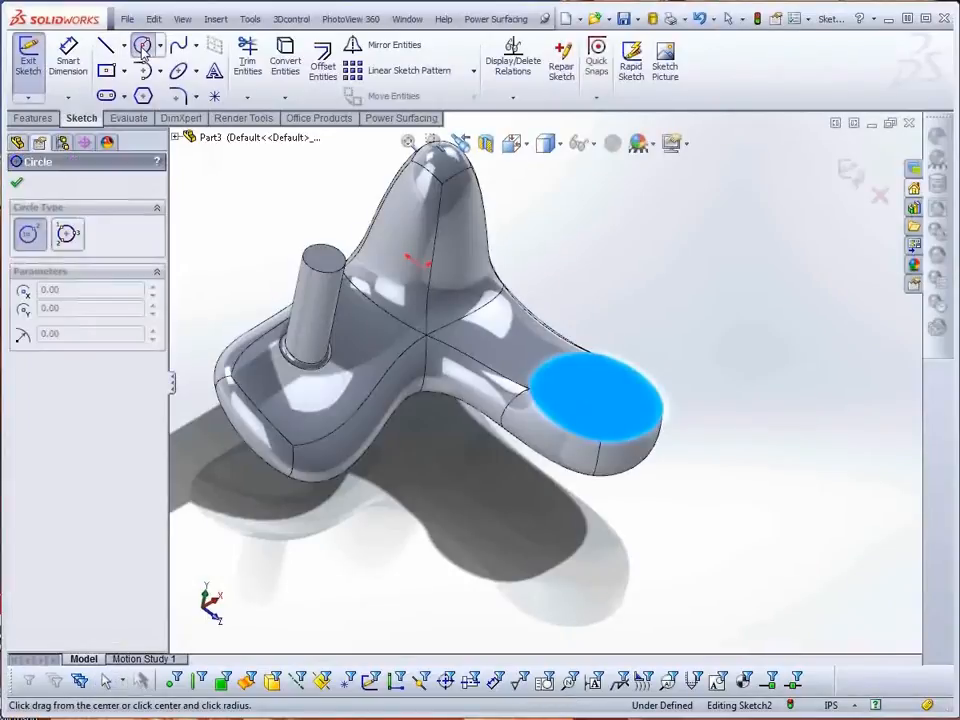
{"action": "left_click", "coordinate": [603, 401]}
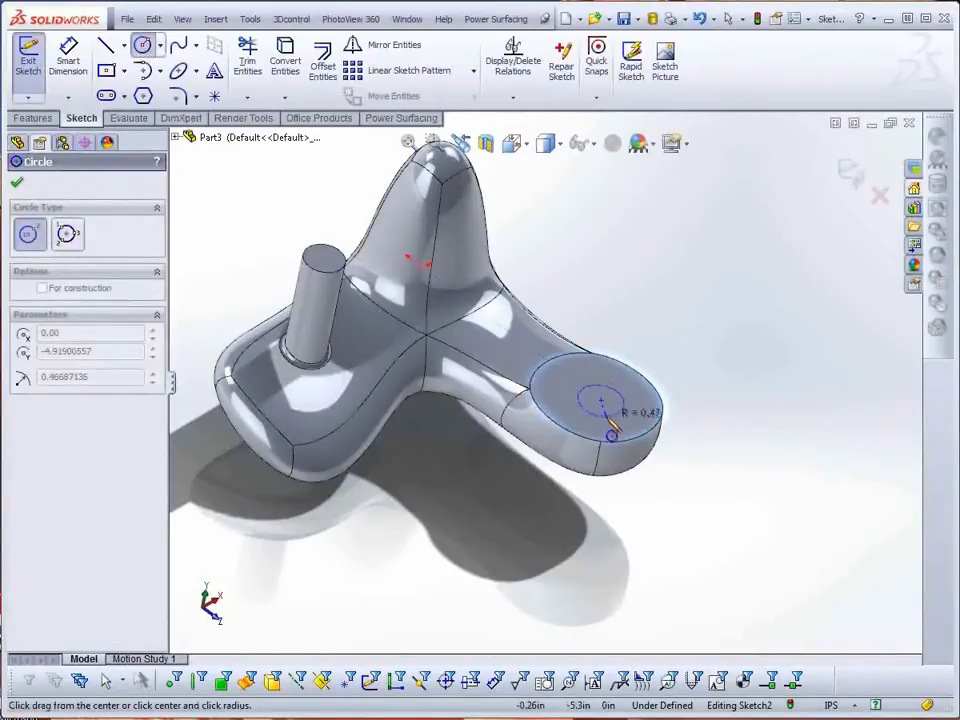
{"action": "left_click", "coordinate": [612, 430]}
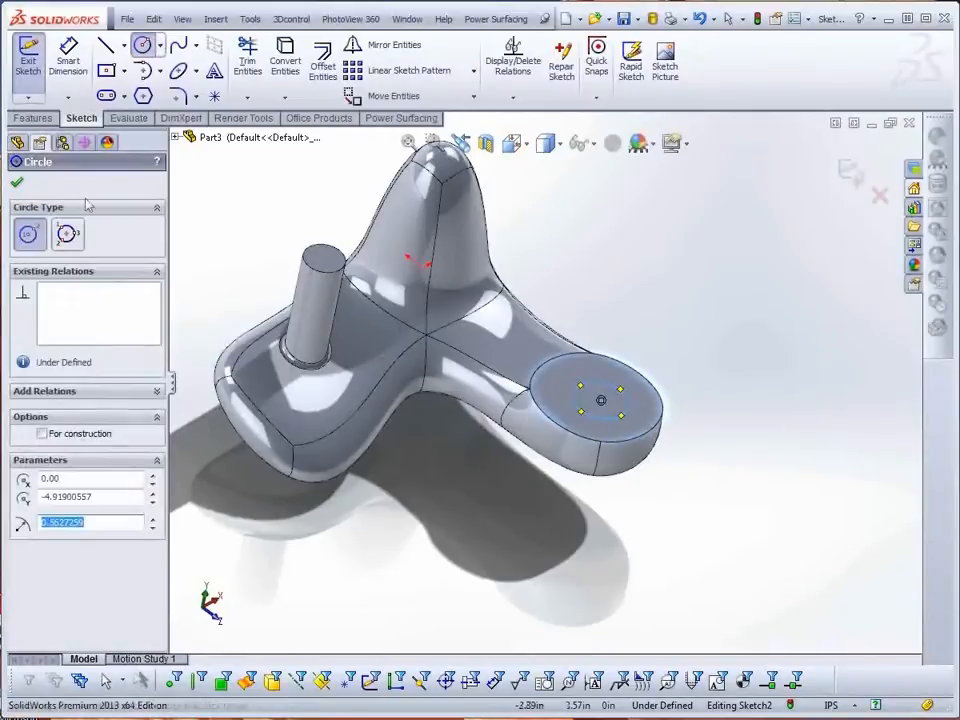
{"action": "key", "text": "Escape"}
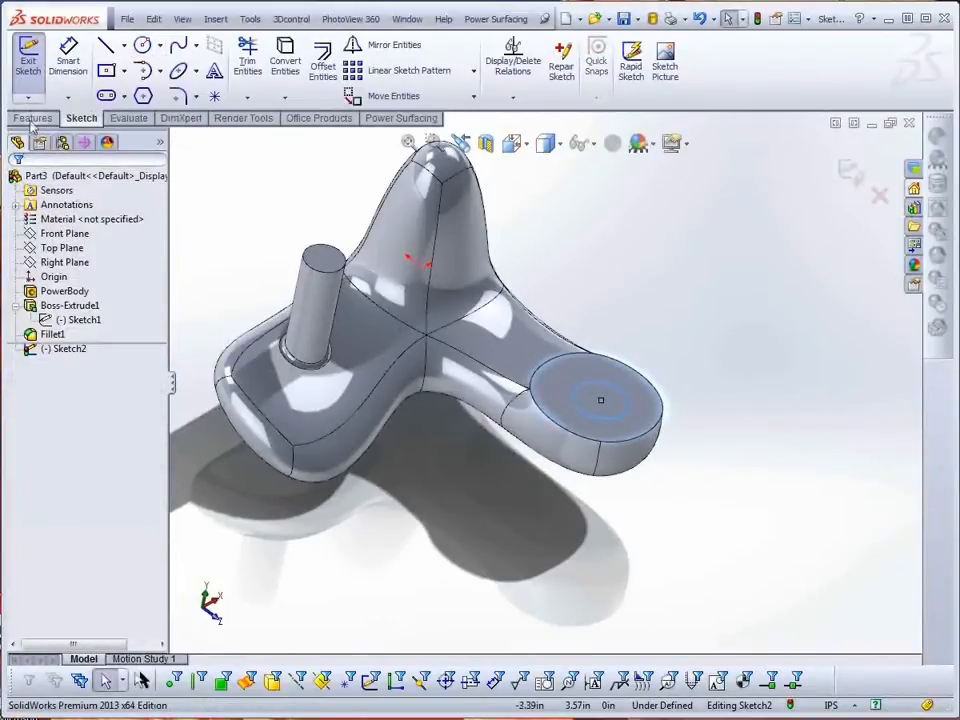
{"action": "left_click", "coordinate": [28, 58]}
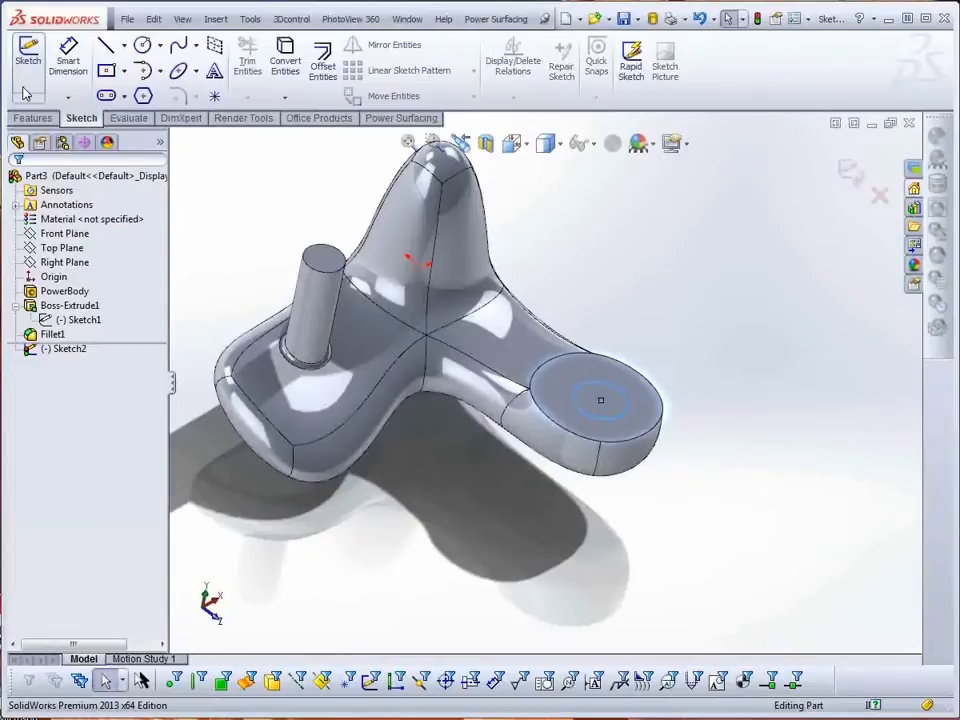
Extrude the circle 1.20 in upward from the front arm's flat face as a boss merged with the body
{"action": "left_click", "coordinate": [32, 118]}
{"action": "left_click", "coordinate": [34, 60]}
{"action": "left_click_drag", "start_coordinate": [640, 229], "coordinate": [625, 352]}
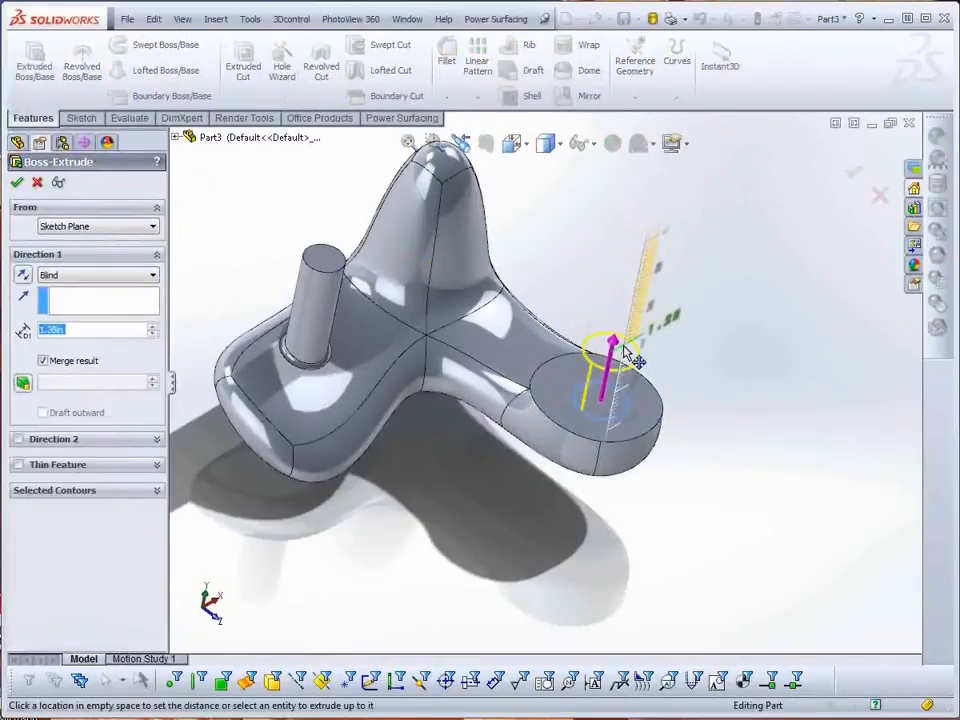
{"action": "left_click", "coordinate": [16, 182]}
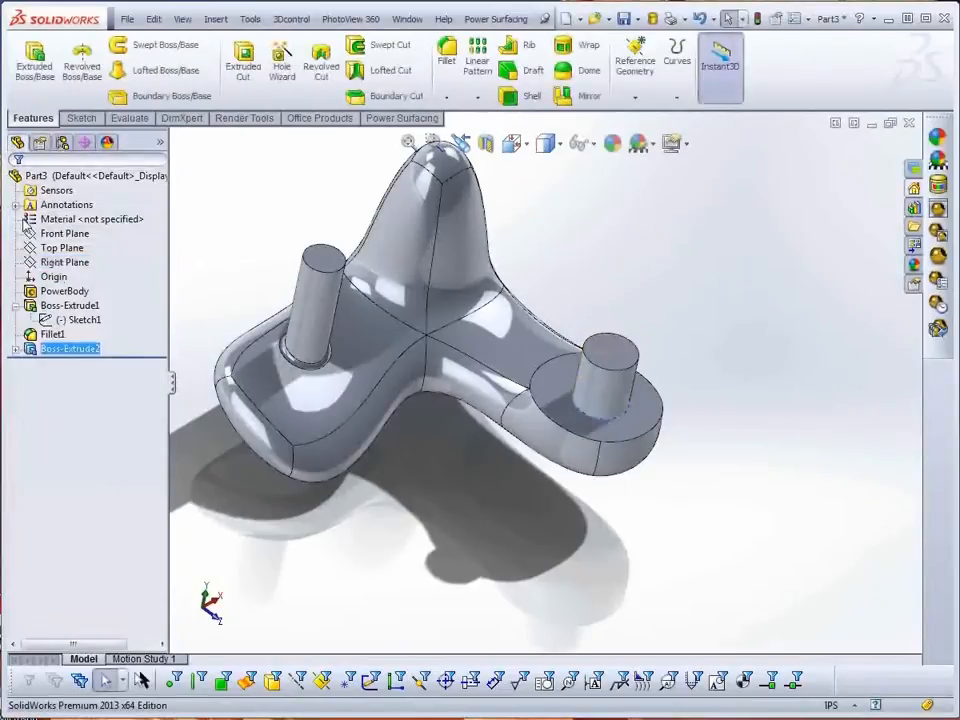
Edit the PowerBody to shift and enlarge the front arm's flat top face, tilt it about 19° around Z, and rebuild the solid
{"action": "left_click", "coordinate": [65, 292]}
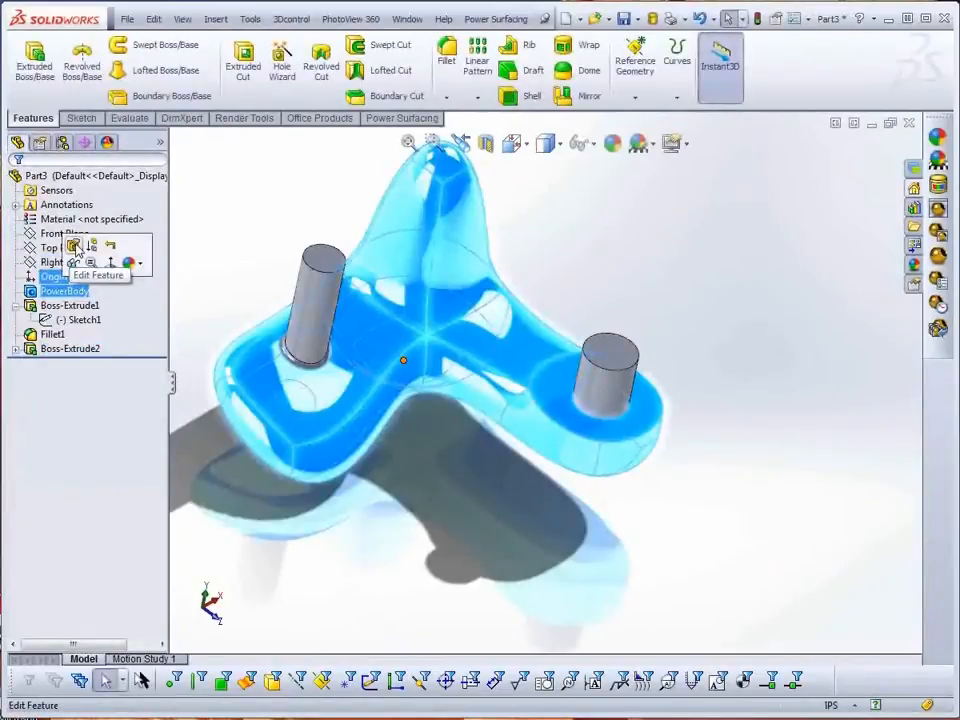
{"action": "left_click", "coordinate": [75, 249]}
{"action": "left_click", "coordinate": [600, 405]}
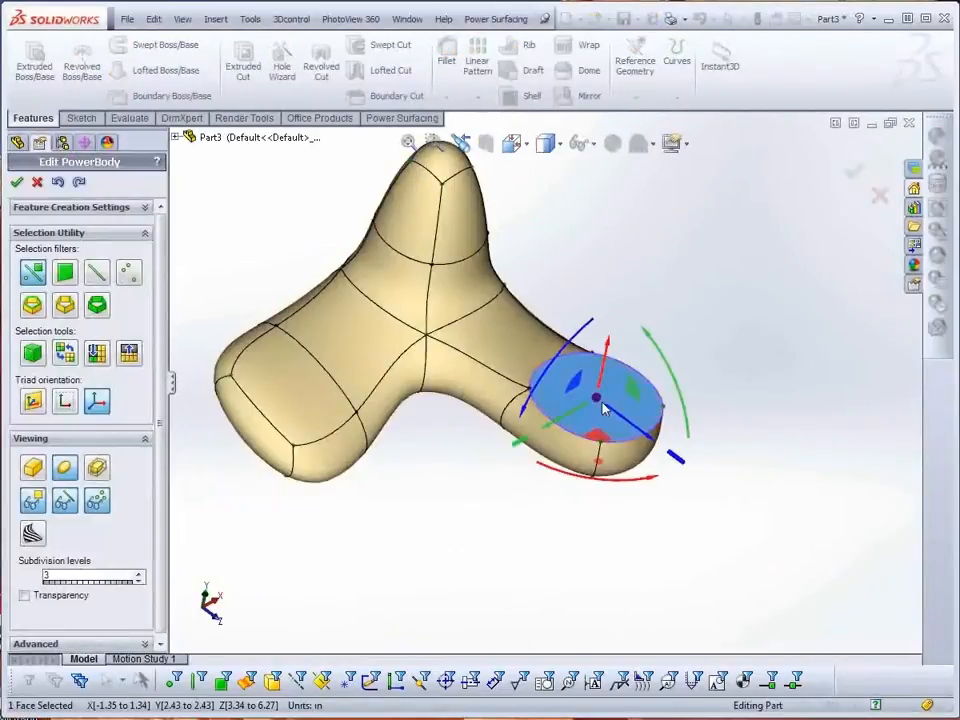
{"action": "mouse_move", "coordinate": [570, 420]}
{"action": "left_mouse_down"}
{"action": "mouse_move", "coordinate": [562, 427]}
{"action": "mouse_move", "coordinate": [578, 405]}
{"action": "left_mouse_up"}
{"action": "left_click_drag", "start_coordinate": [553, 363], "coordinate": [528, 398]}
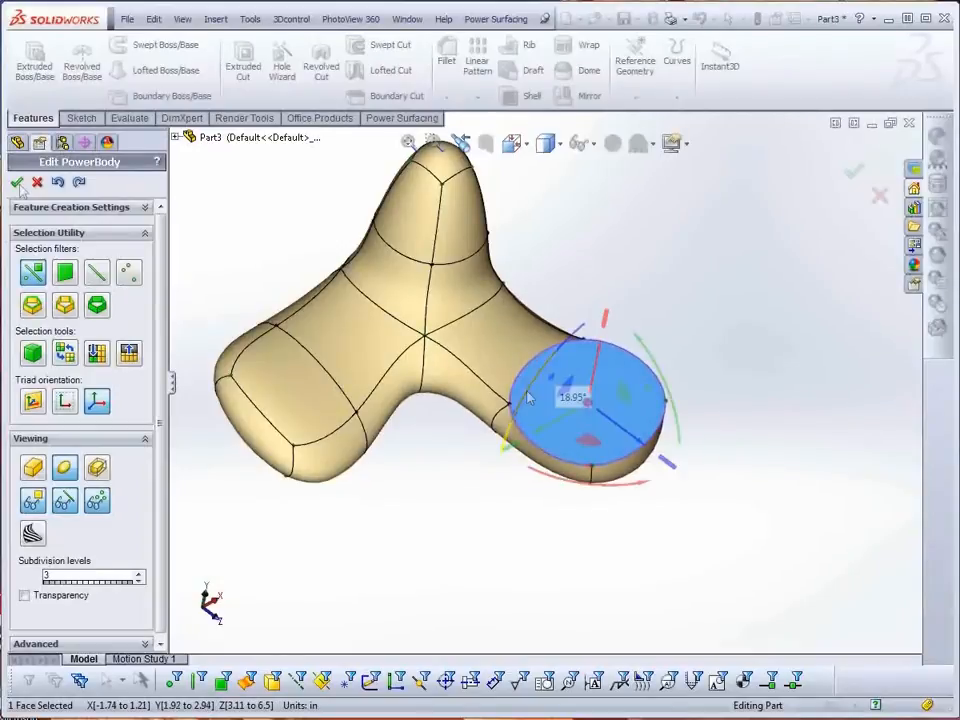
{"action": "left_click", "coordinate": [16, 181]}
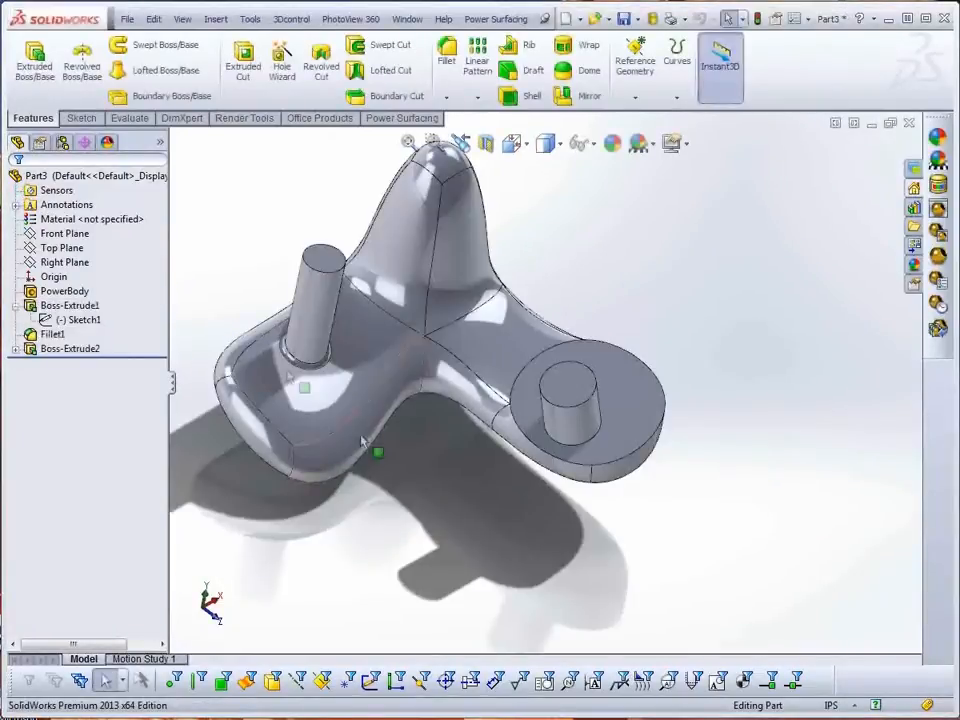
Reopen the PowerBody for editing and extrude the +X side faces of the front arm and central body 2.01 in with 2 segments
{"action": "mouse_move", "coordinate": [508, 570]}
{"action": "middle_mouse_down"}
{"action": "mouse_move", "coordinate": [527, 523]}
{"action": "mouse_move", "coordinate": [456, 438]}
{"action": "mouse_move", "coordinate": [462, 476]}
{"action": "mouse_move", "coordinate": [452, 484]}
{"action": "middle_mouse_up"}
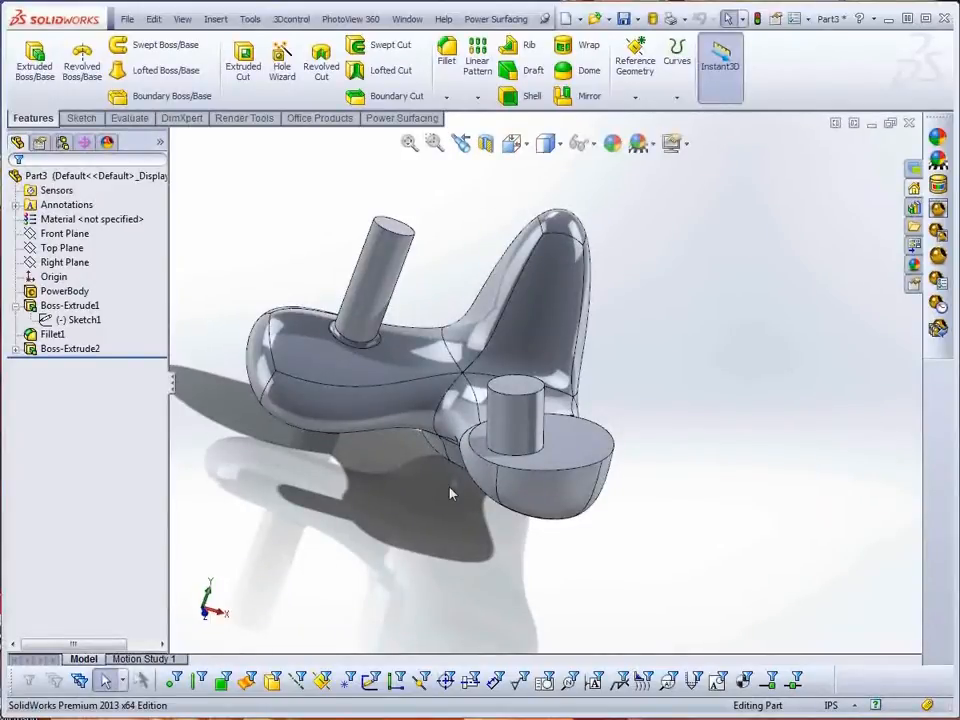
{"action": "middle_click_drag", "start_coordinate": [446, 502], "coordinate": [393, 525]}
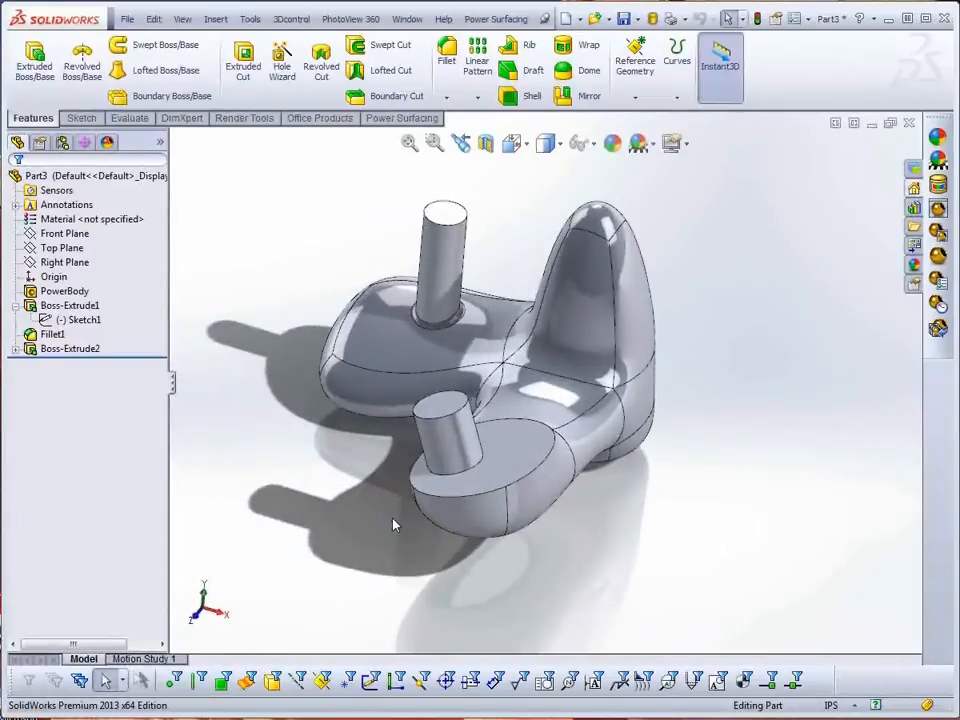
{"action": "left_click", "coordinate": [68, 292]}
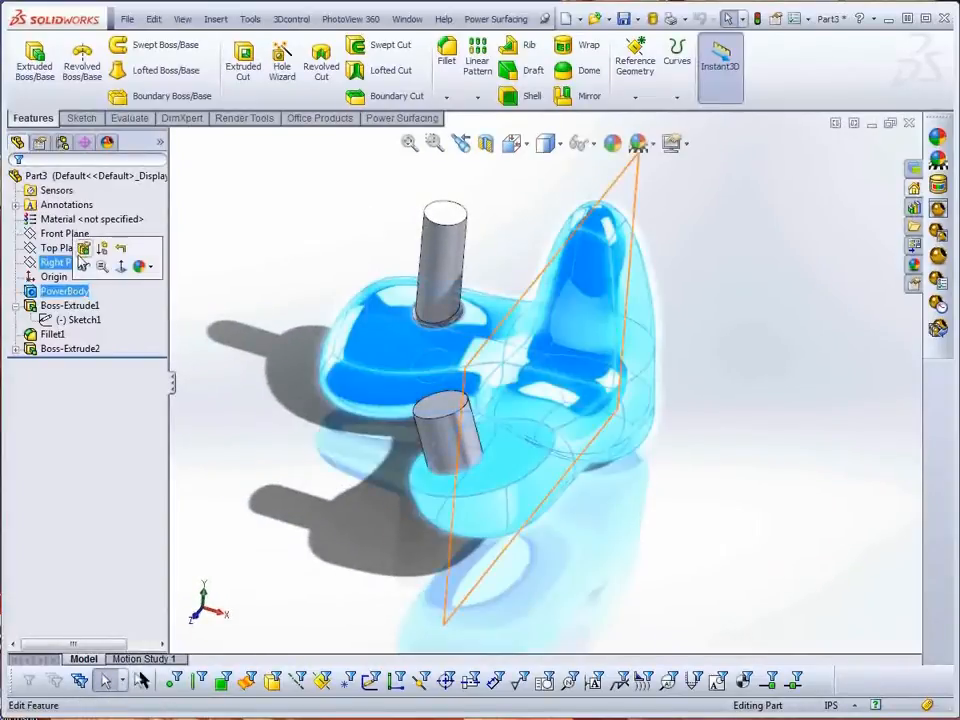
{"action": "left_click", "coordinate": [84, 250]}
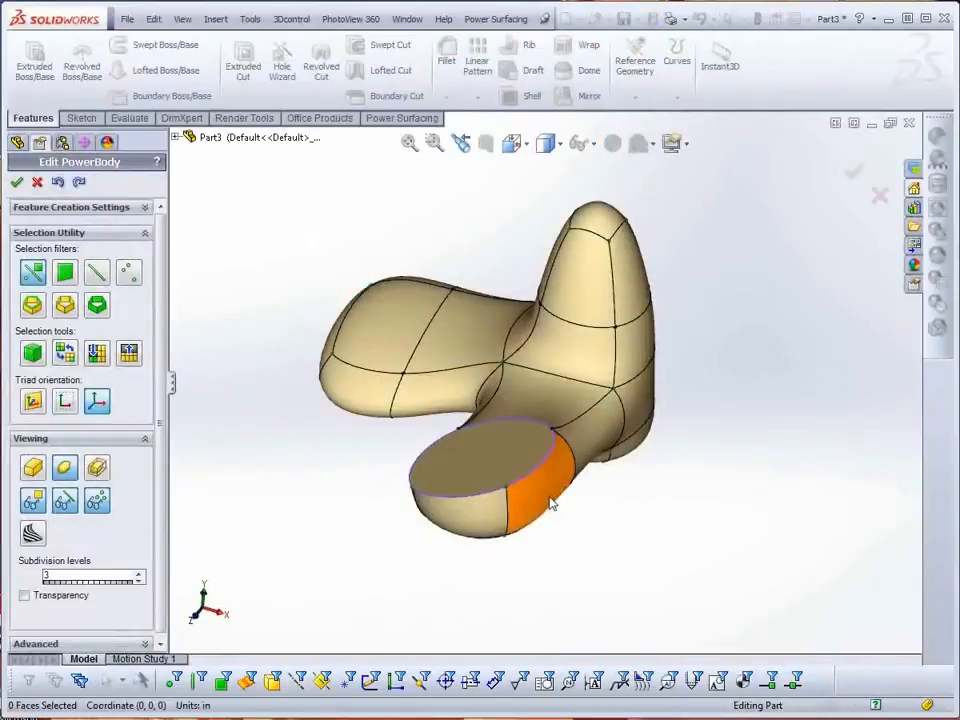
{"action": "left_click", "coordinate": [551, 503]}
{"action": "left_click", "coordinate": [640, 410], "text": "ctrl"}
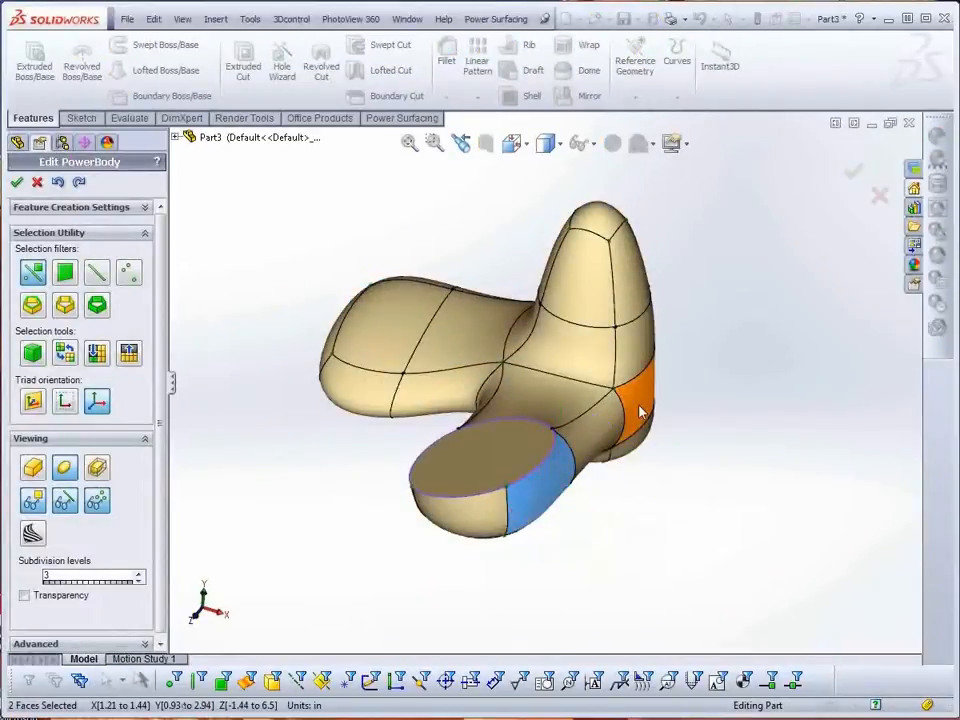
{"action": "left_click", "coordinate": [651, 420]}
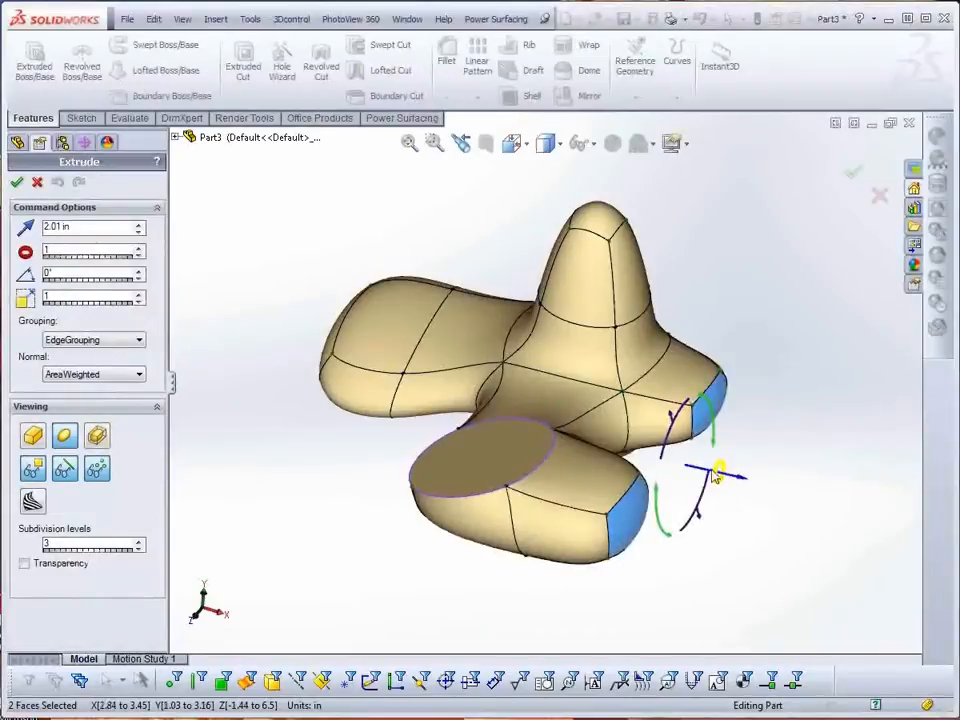
{"action": "left_click_drag", "start_coordinate": [720, 462], "coordinate": [724, 448]}
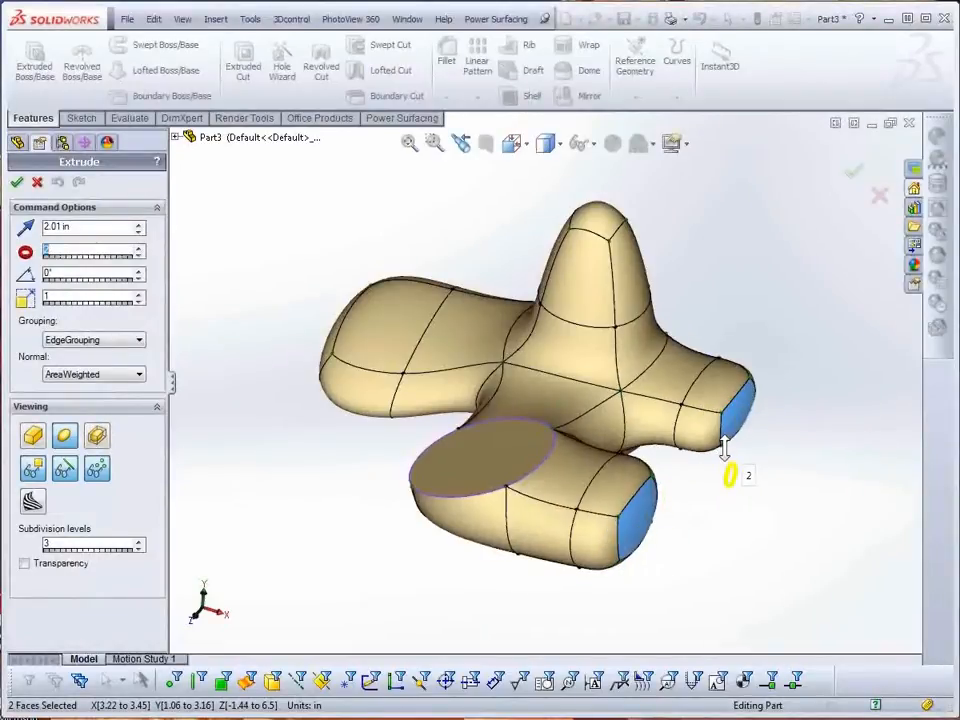
{"action": "key", "text": "Return"}
Bridge the facing inner faces at the ends of the two +X extrusions into a closed loop and accept the PowerBody edit
{"action": "middle_click_drag", "start_coordinate": [750, 525], "coordinate": [699, 636]}
{"action": "left_click", "coordinate": [547, 563]}
{"action": "left_click", "coordinate": [630, 480]}
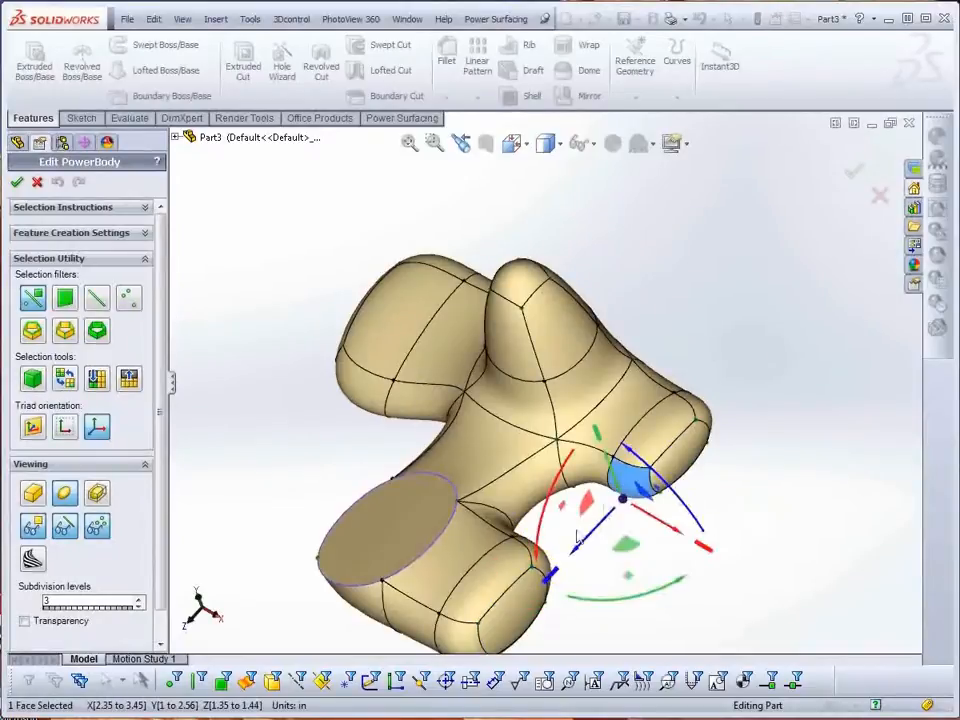
{"action": "left_click", "coordinate": [542, 564], "text": "ctrl"}
{"action": "right_click", "coordinate": [594, 560]}
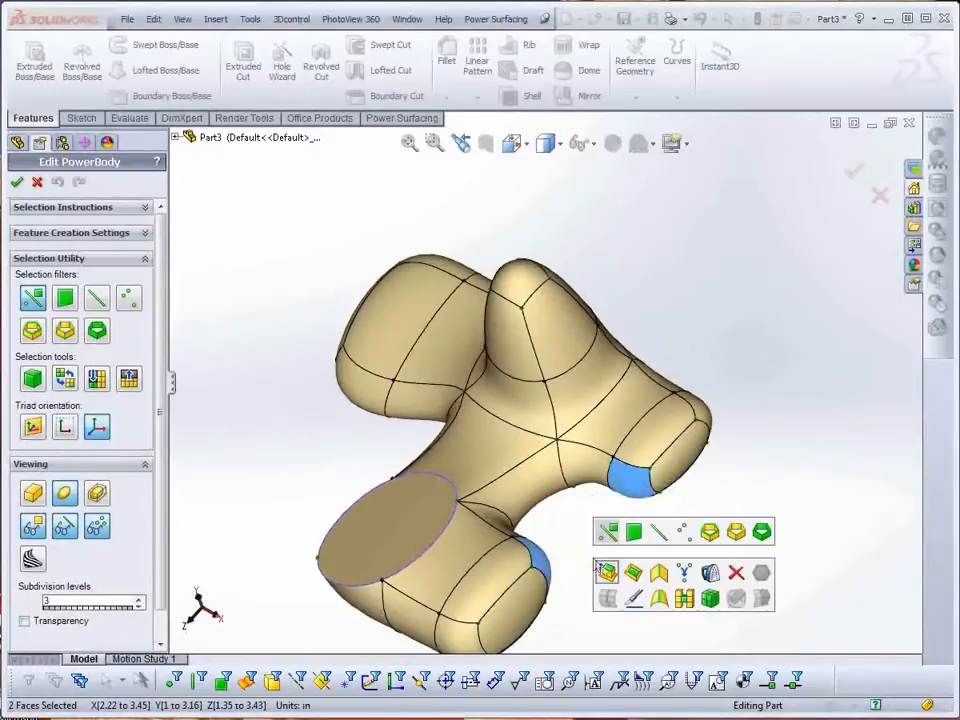
{"action": "left_click", "coordinate": [684, 597]}
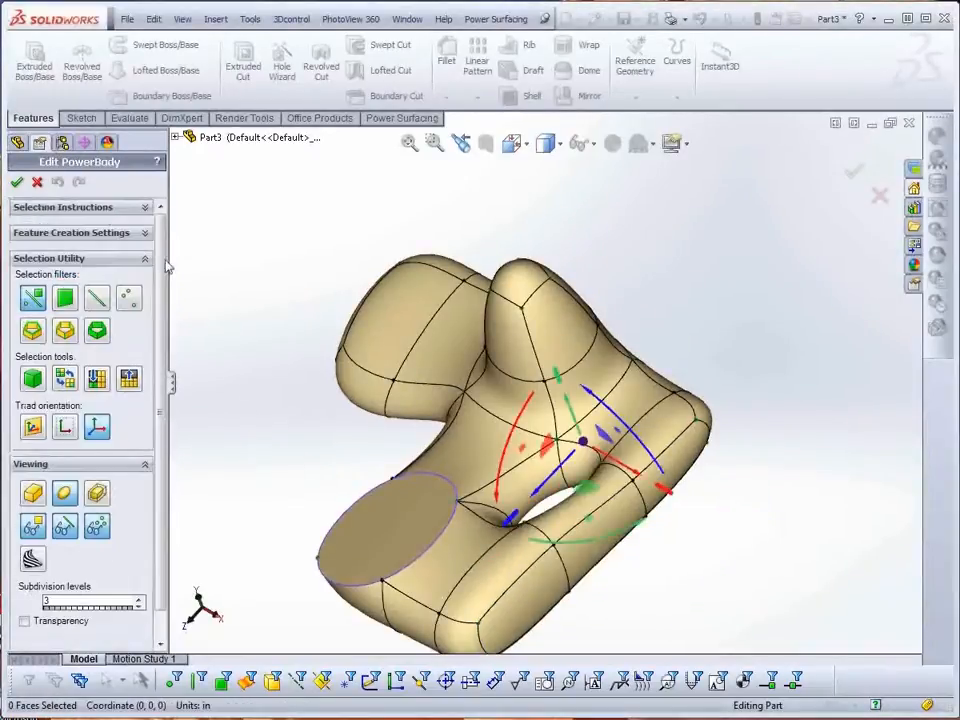
{"action": "left_click", "coordinate": [17, 183]}
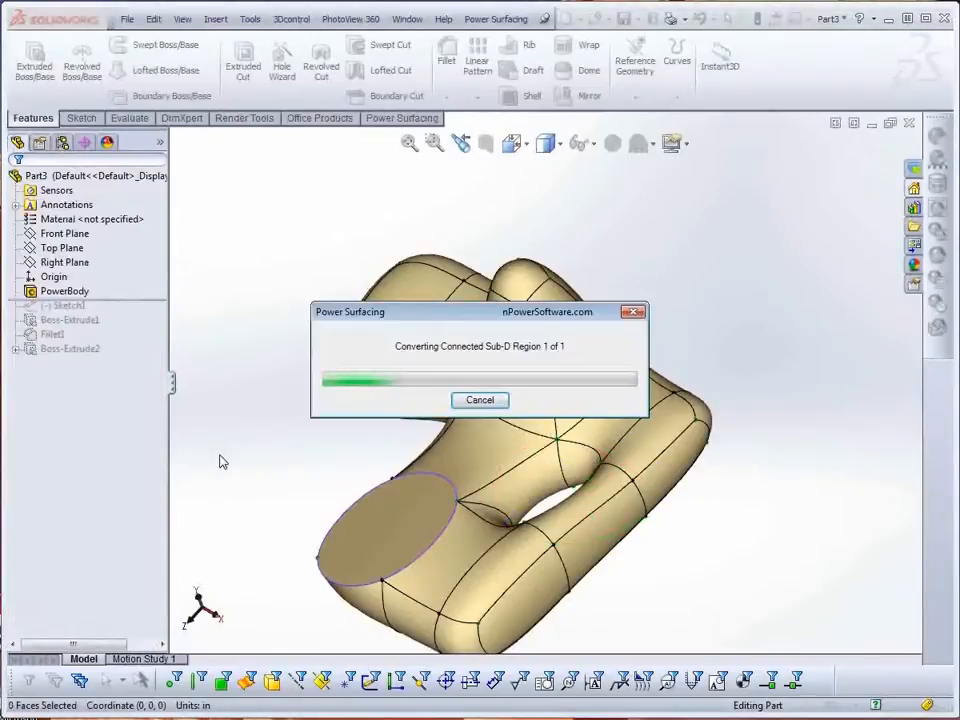